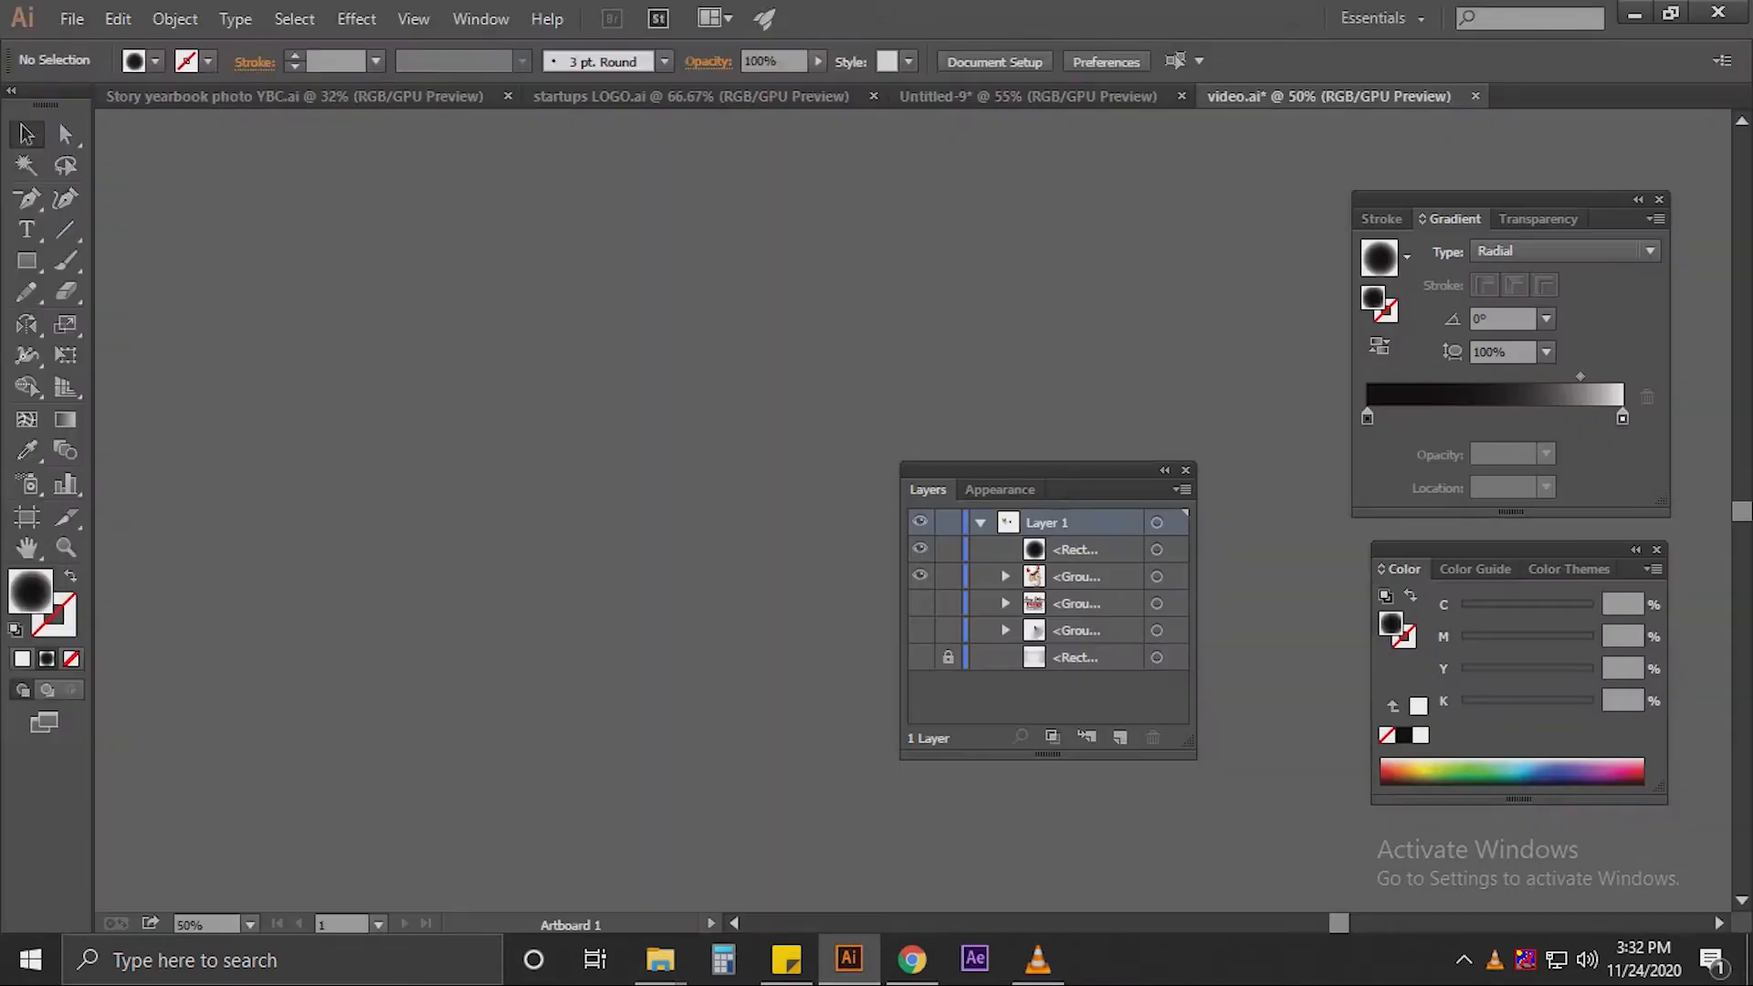
- Create a new document named 001, 1080 x 1080 px, in RGB with High (300 ppi) raster effects
{"action": "left_click", "coordinate": [72, 18]}
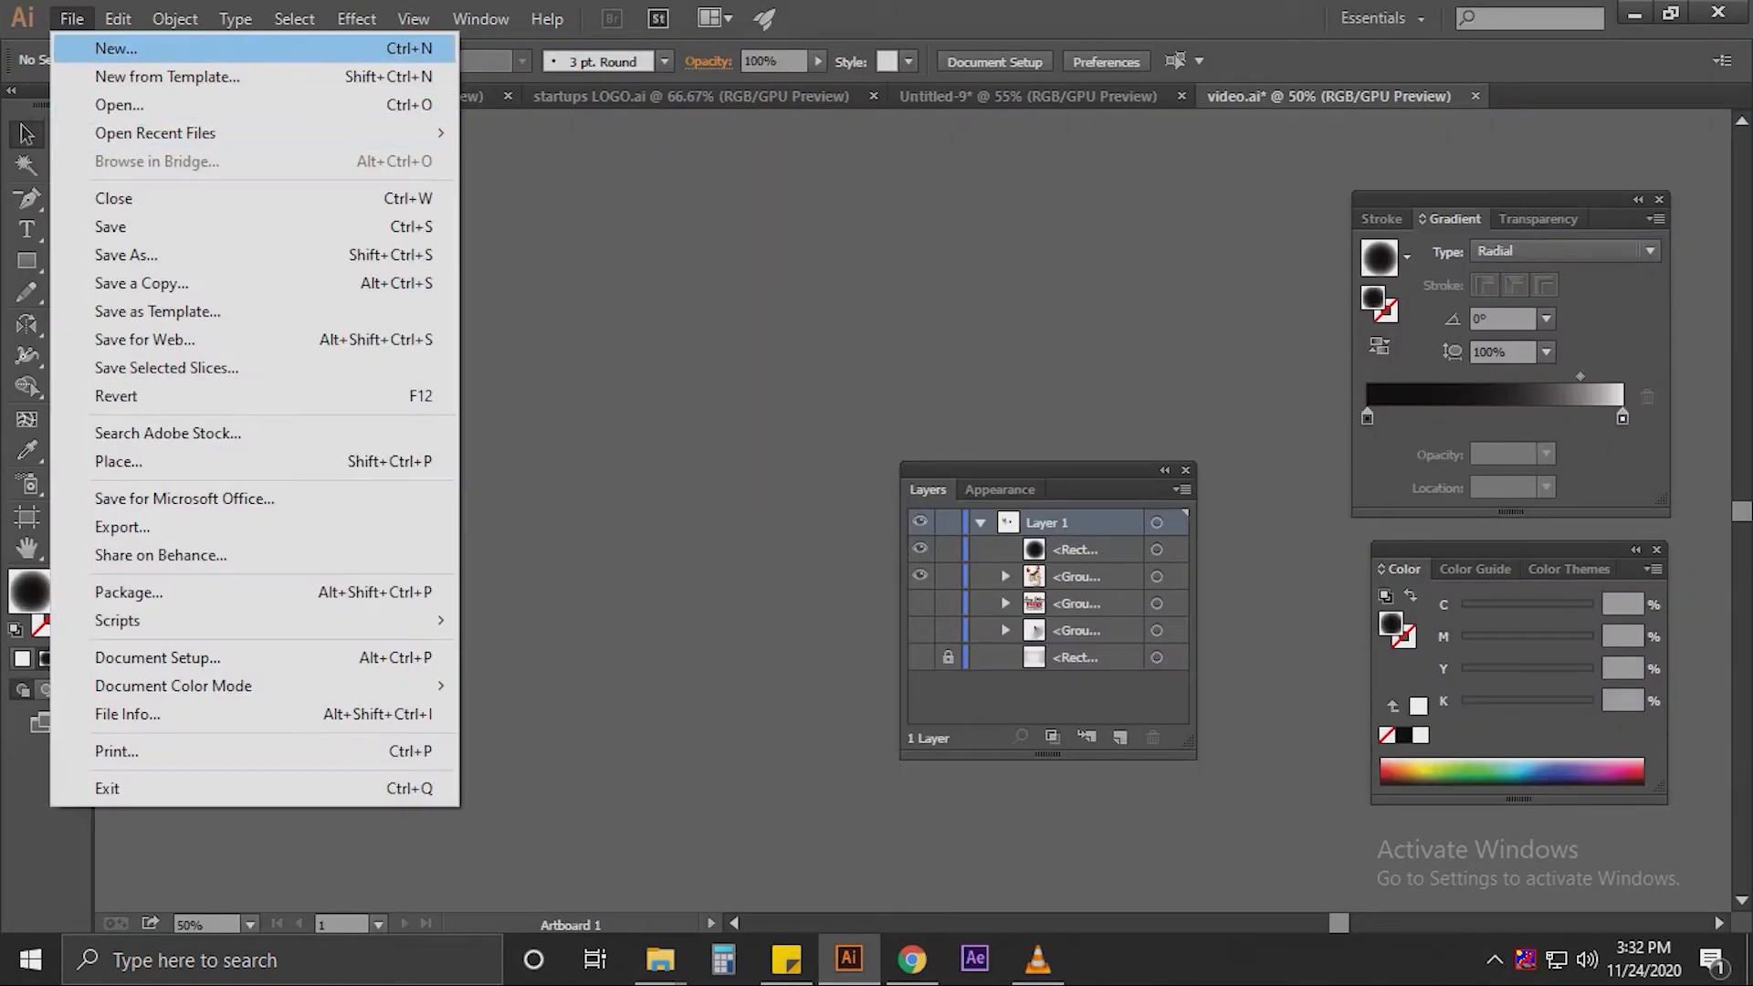
{"action": "left_click", "coordinate": [116, 47]}
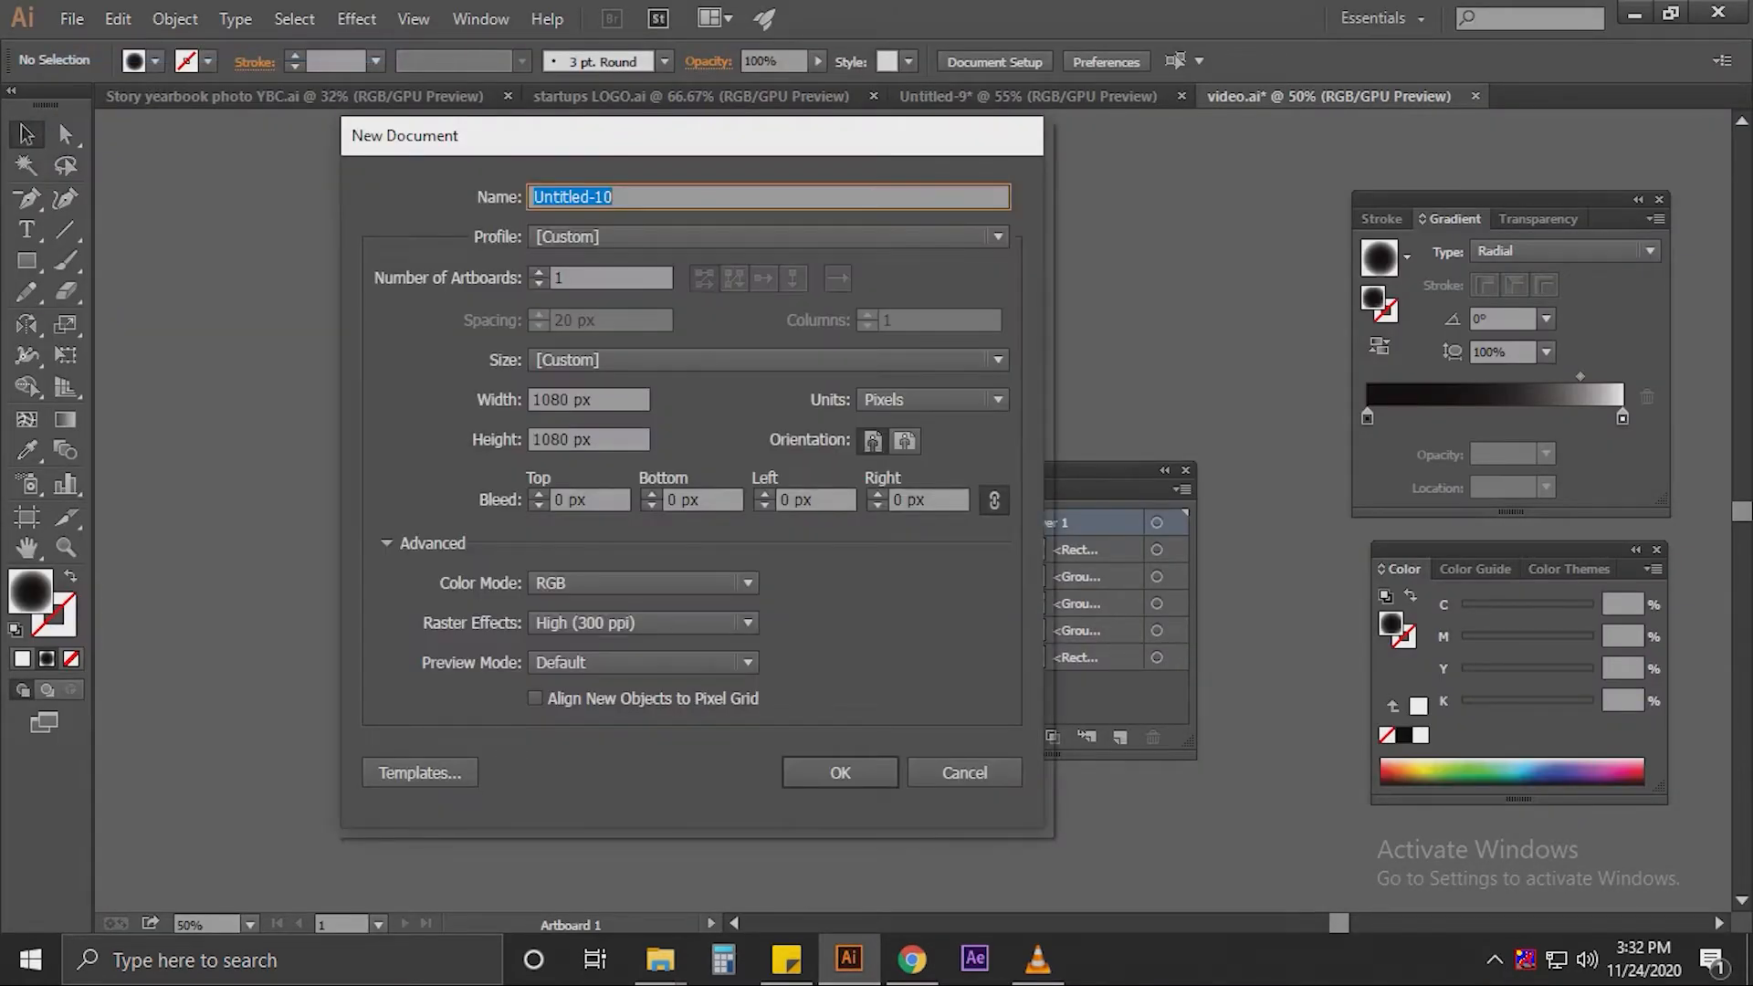
{"action": "type", "text": "001"}
{"action": "left_click_drag", "start_coordinate": [551, 399], "coordinate": [570, 399]}
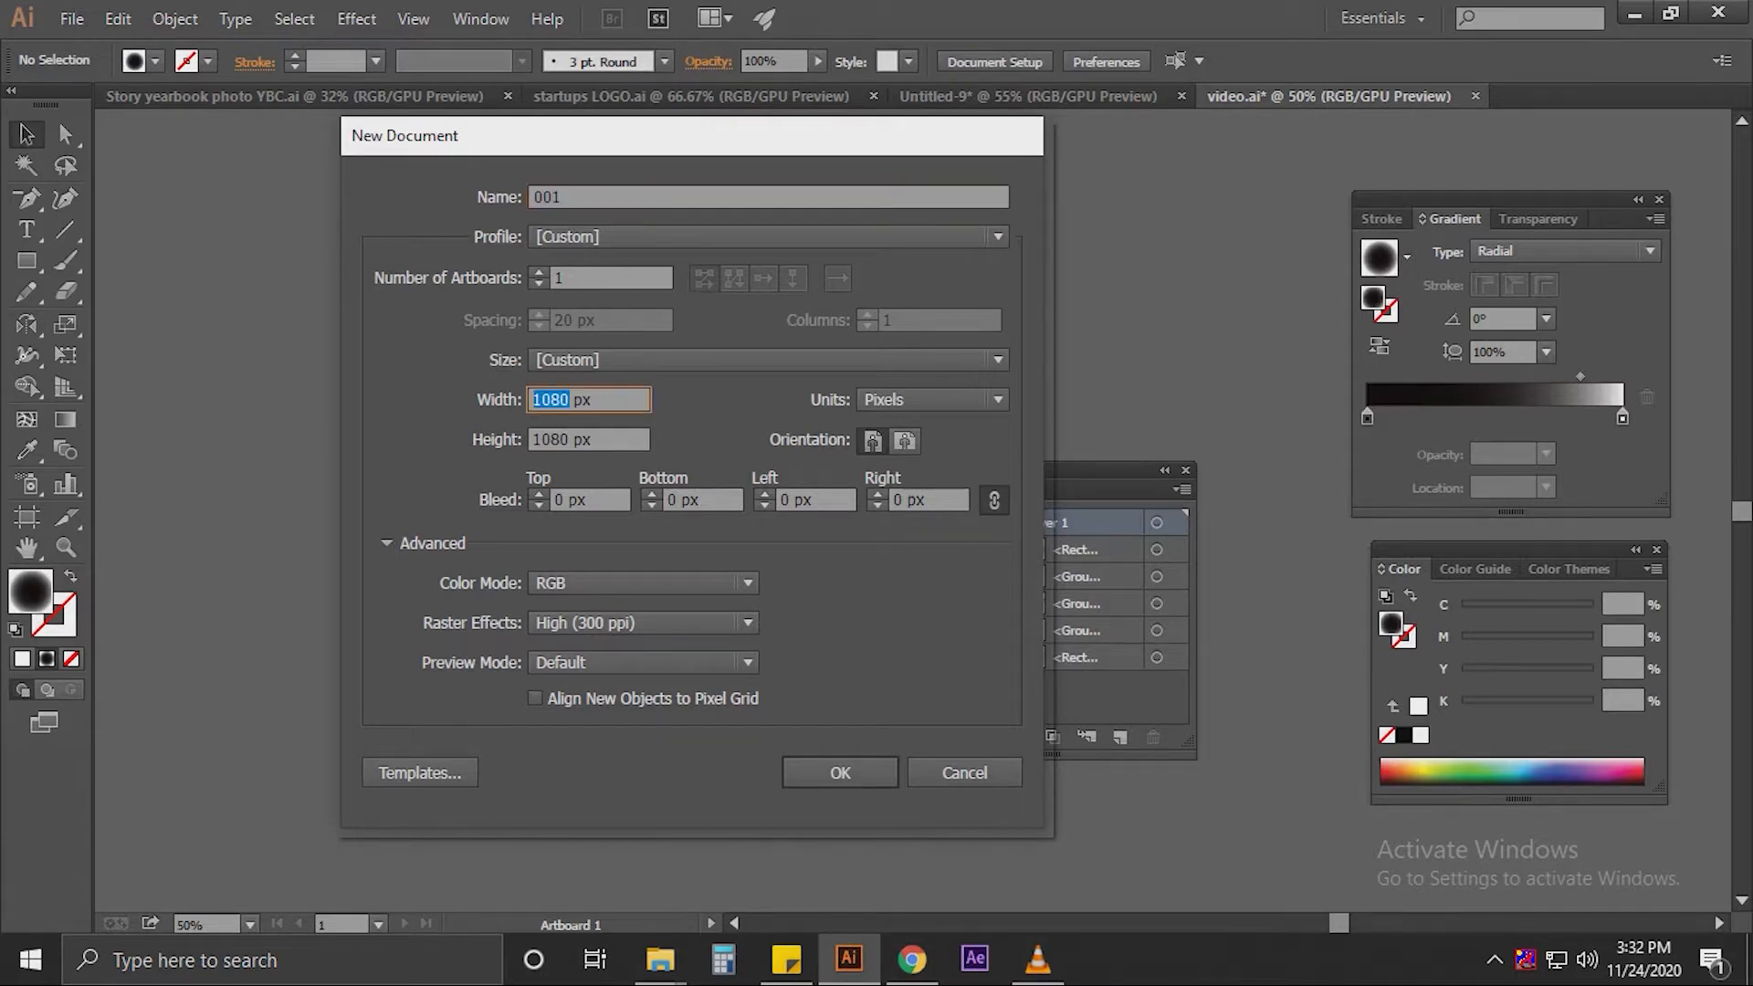
{"action": "left_click", "coordinate": [932, 399]}
{"action": "left_click", "coordinate": [913, 567]}
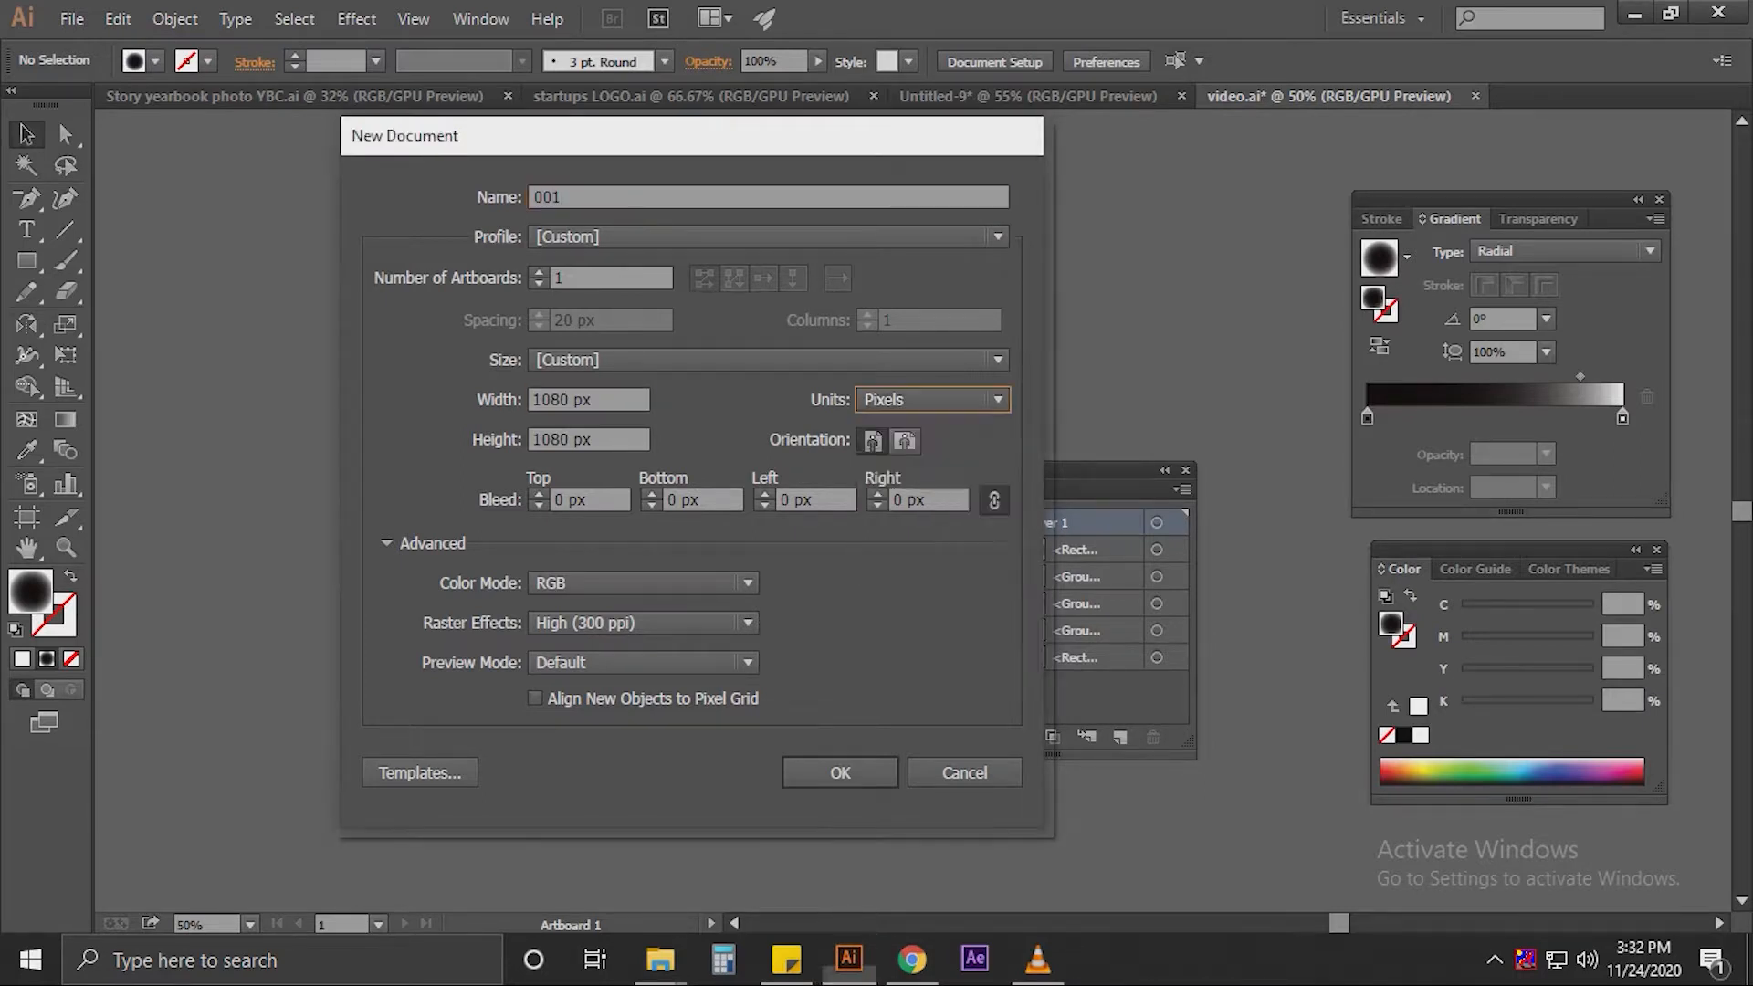
{"action": "left_click", "coordinate": [645, 624]}
{"action": "left_click", "coordinate": [644, 651]}
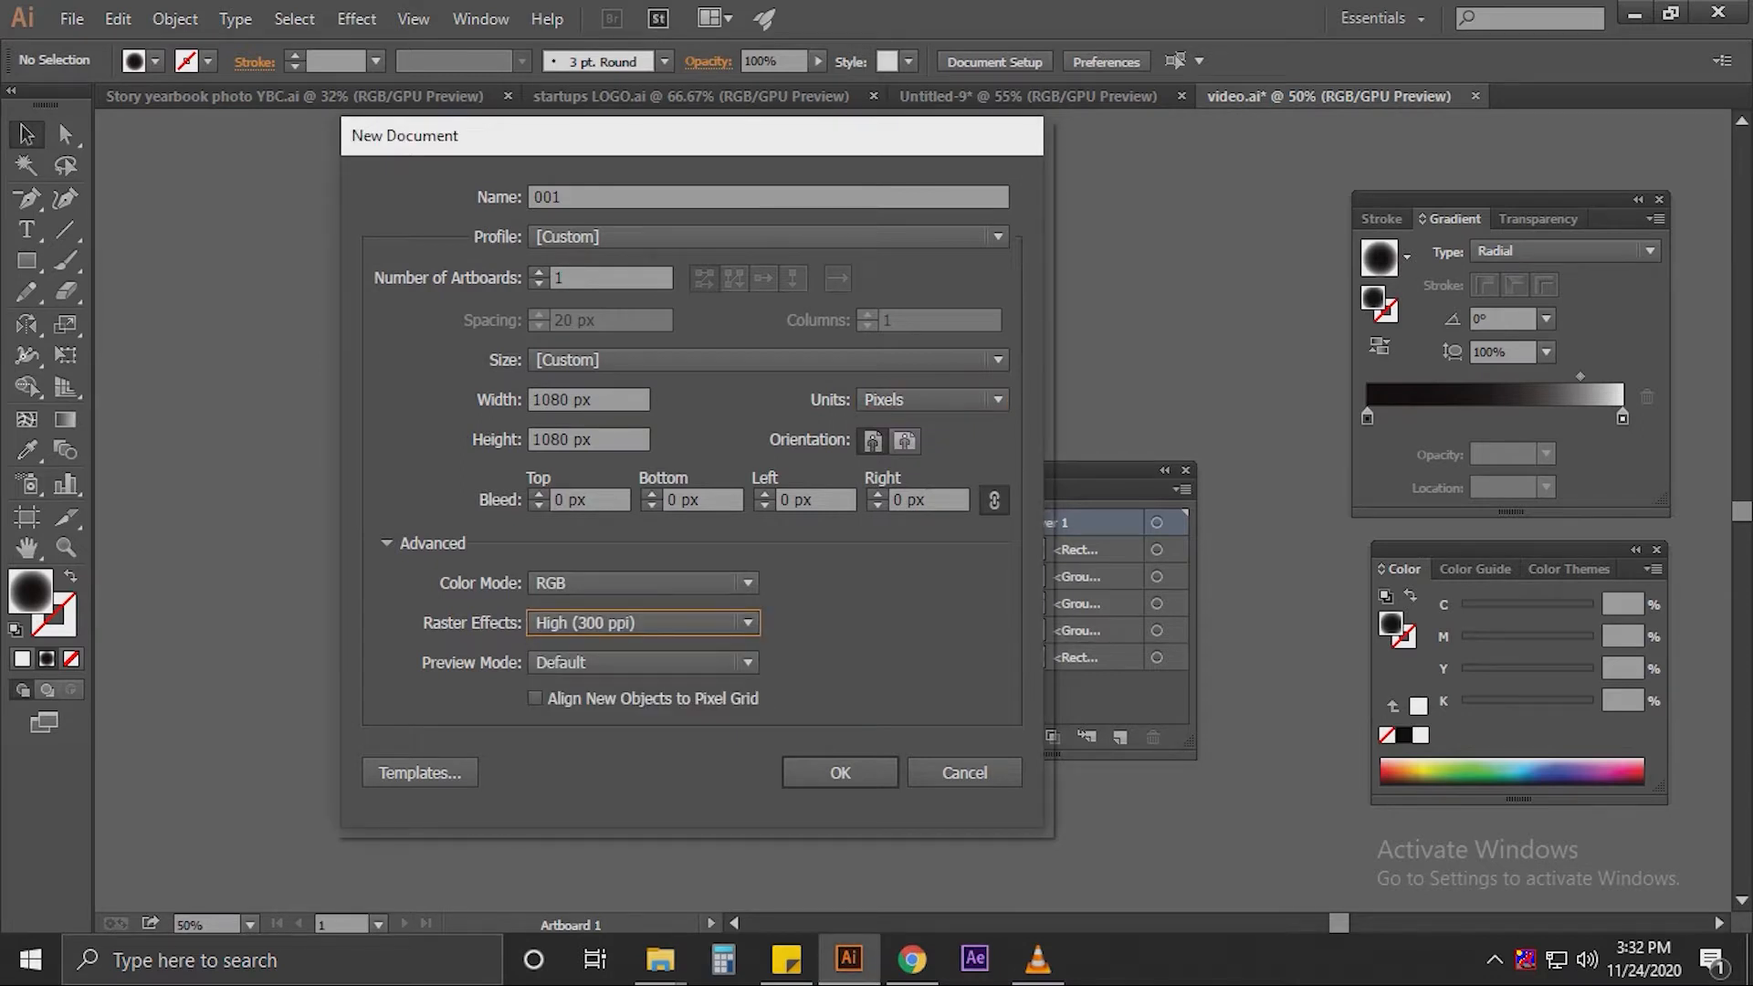
{"action": "key", "text": "Return"}
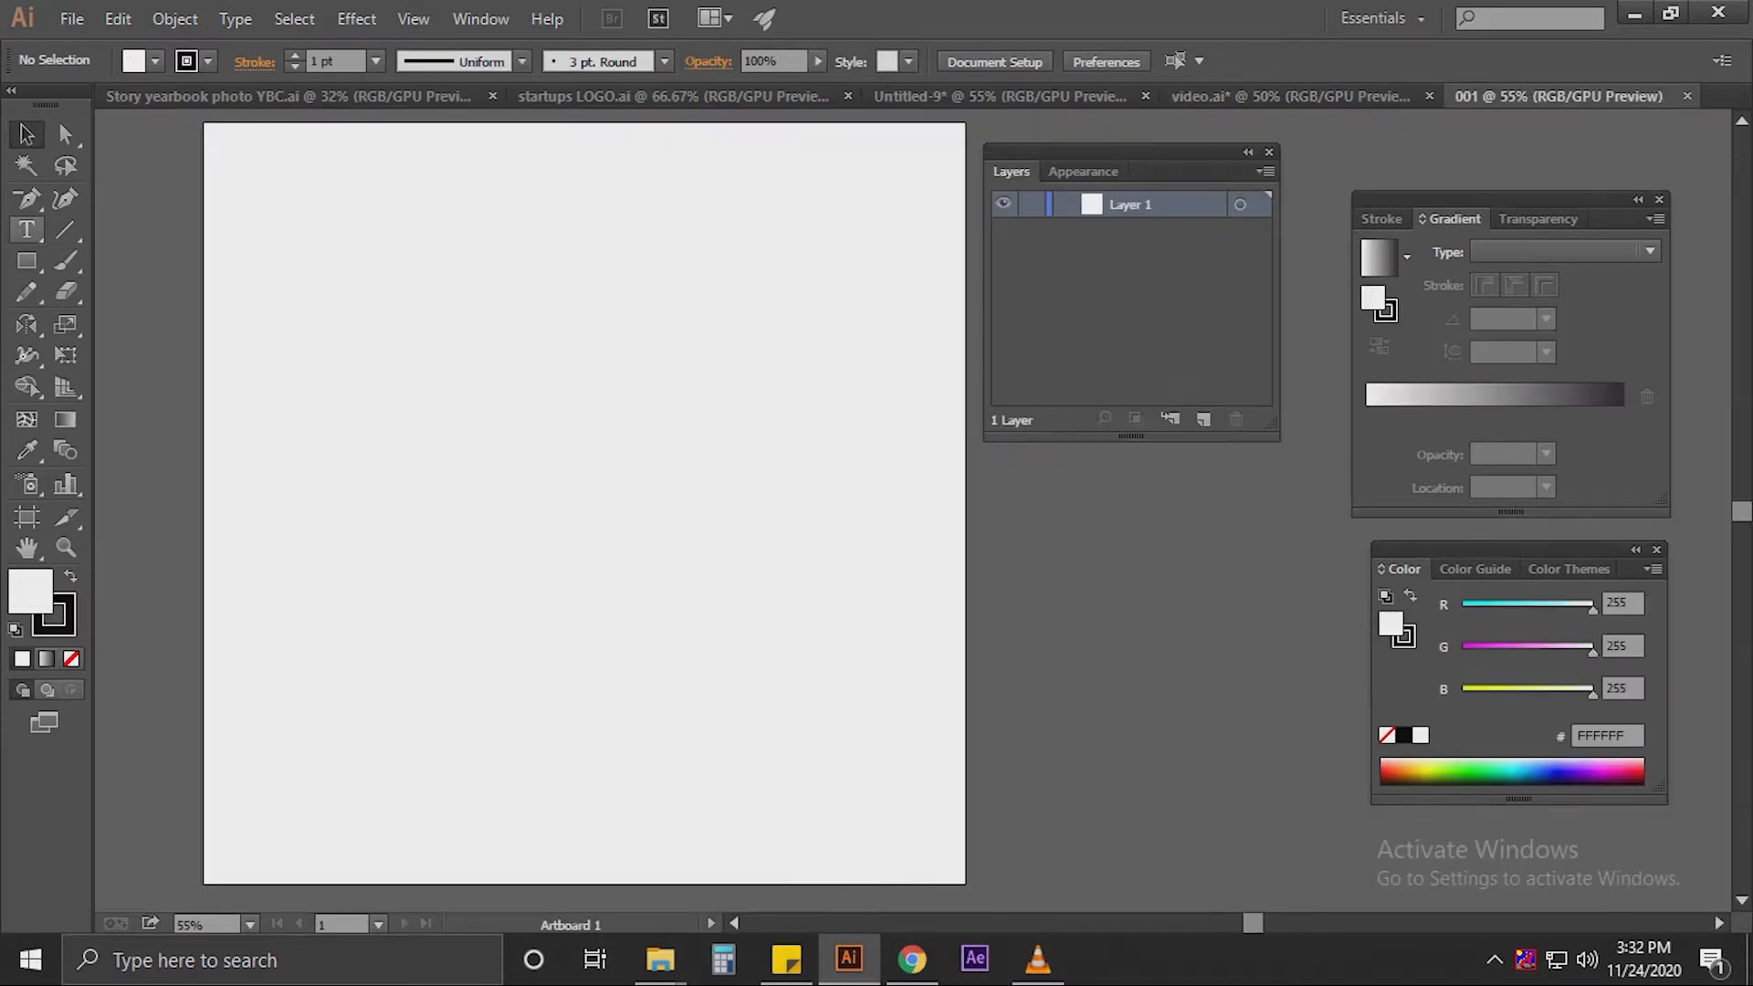
- Draw a 40-point star with radii of 25 px and 50 px on the artboard and enlarge it proportionally
{"action": "left_click_drag", "start_coordinate": [26, 260], "coordinate": [101, 384]}
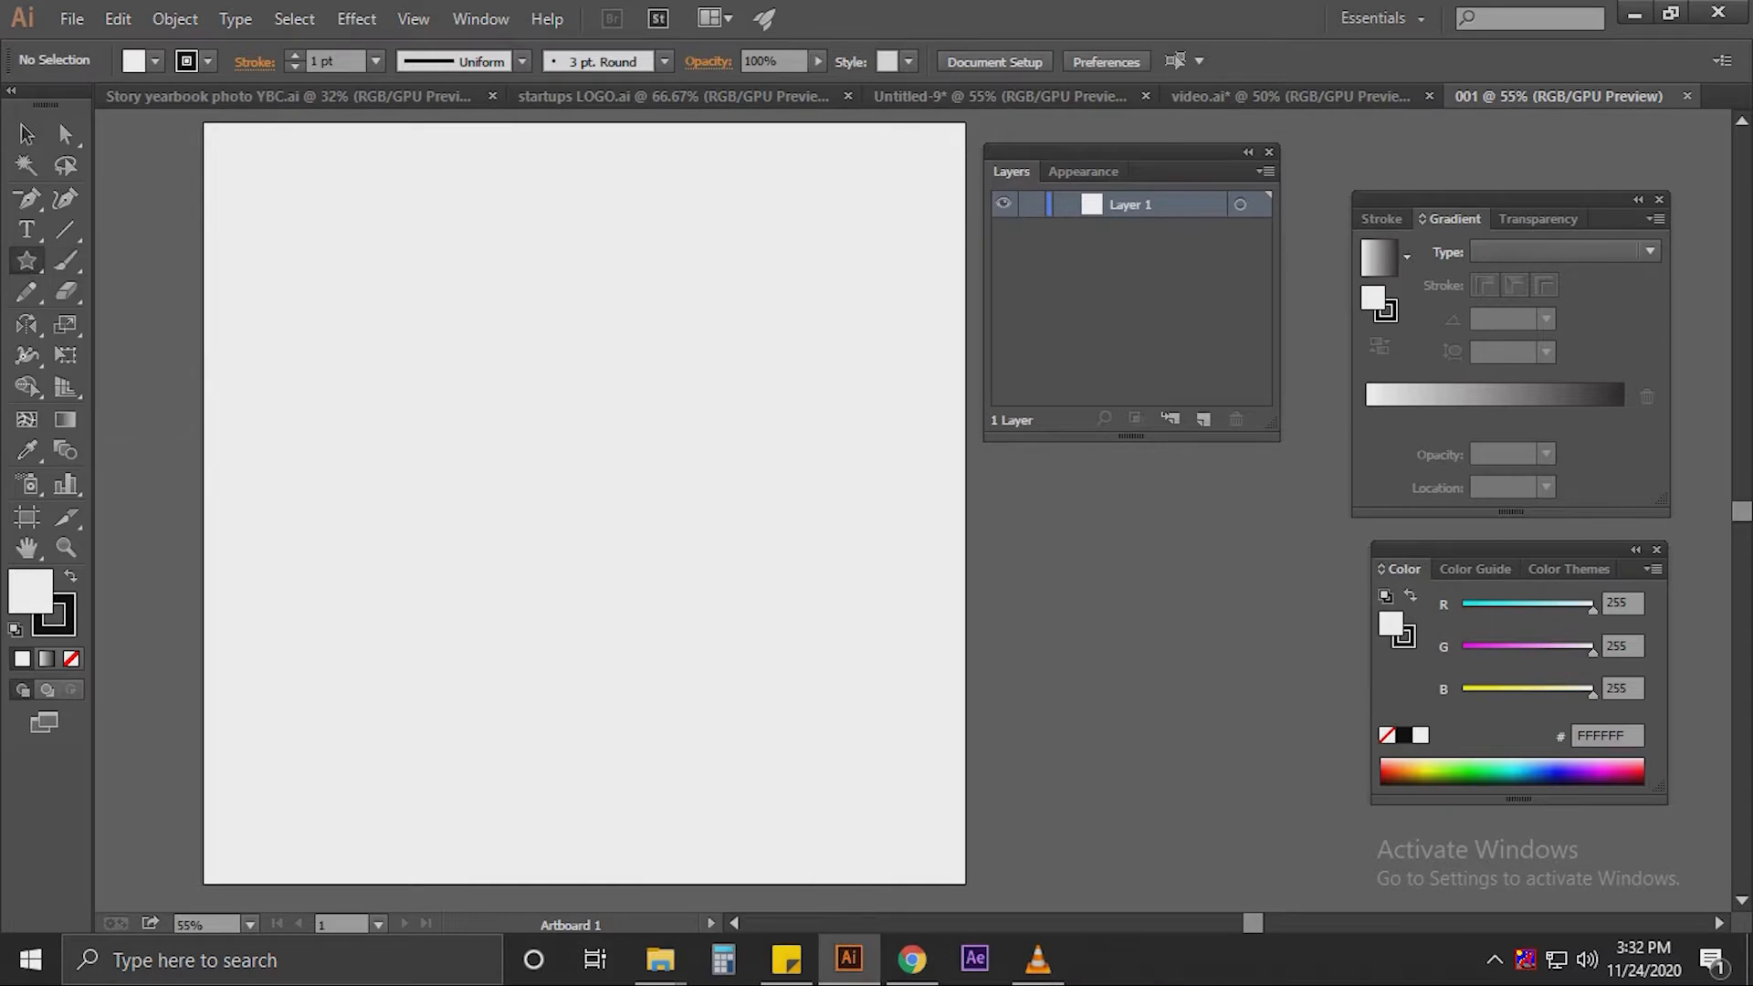
{"action": "left_click", "coordinate": [511, 393]}
{"action": "key", "text": "Tab"}
{"action": "key", "text": "Tab"}
{"action": "key", "text": "Tab"}
{"action": "key", "text": "Tab"}
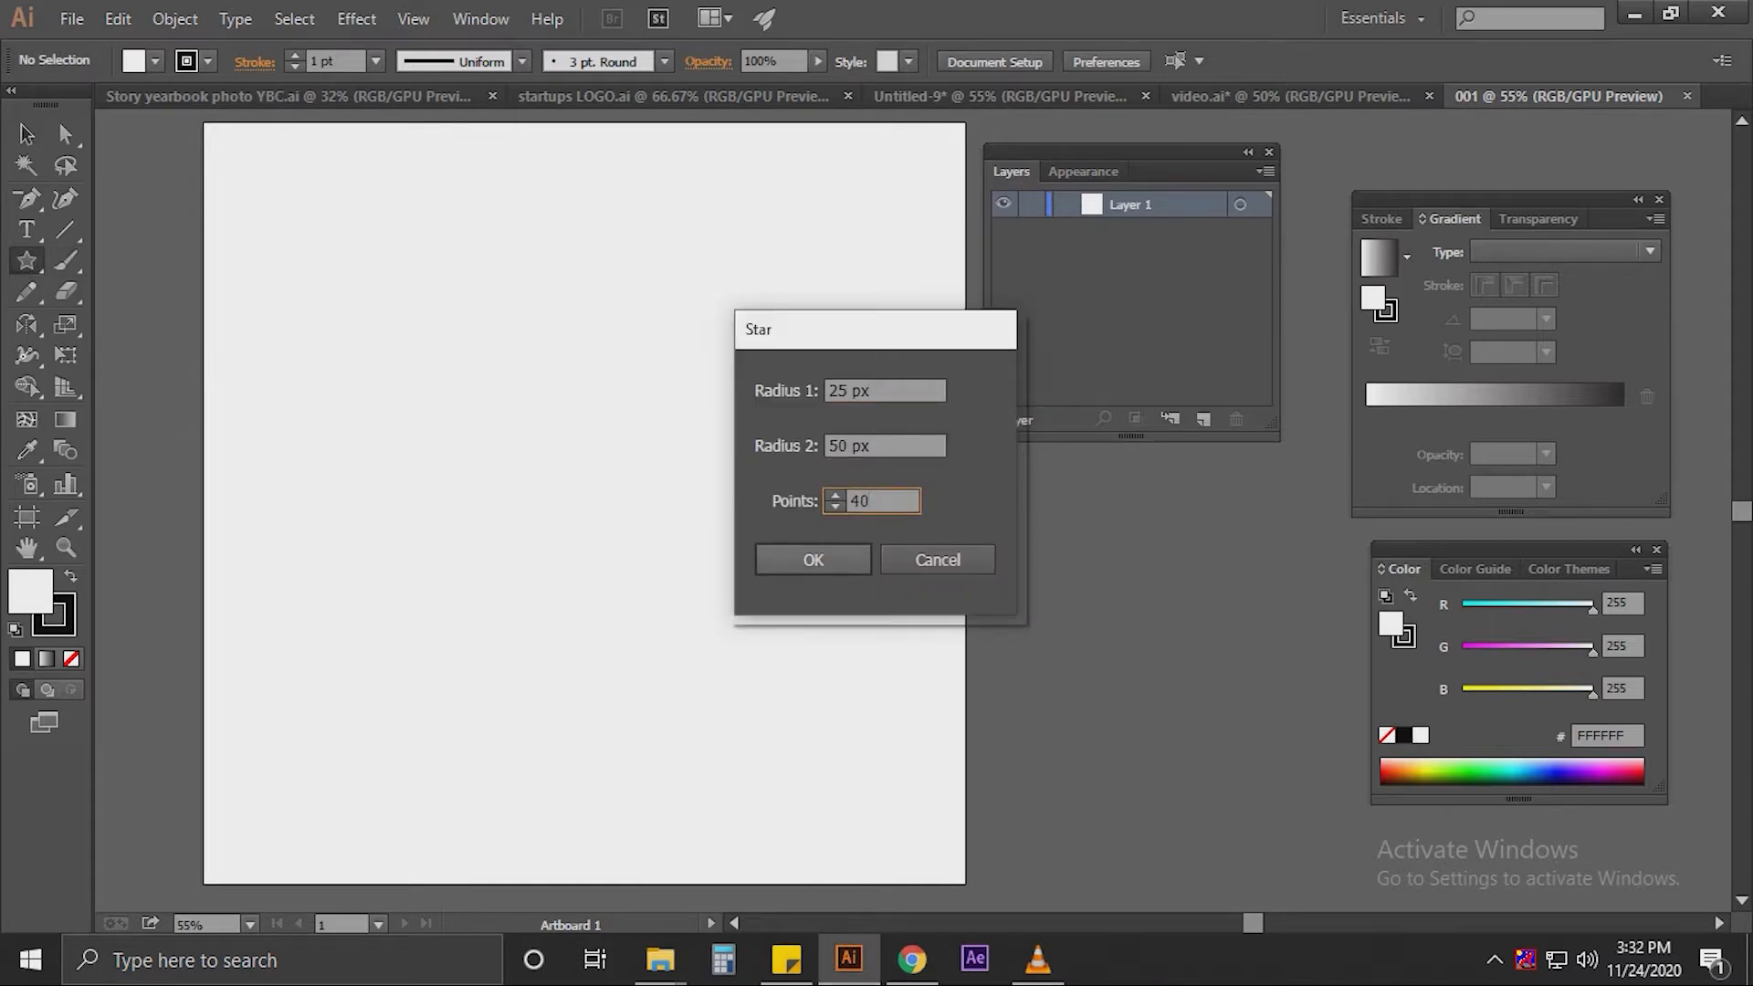
{"action": "key", "text": "Return"}
{"action": "key", "text": "v"}
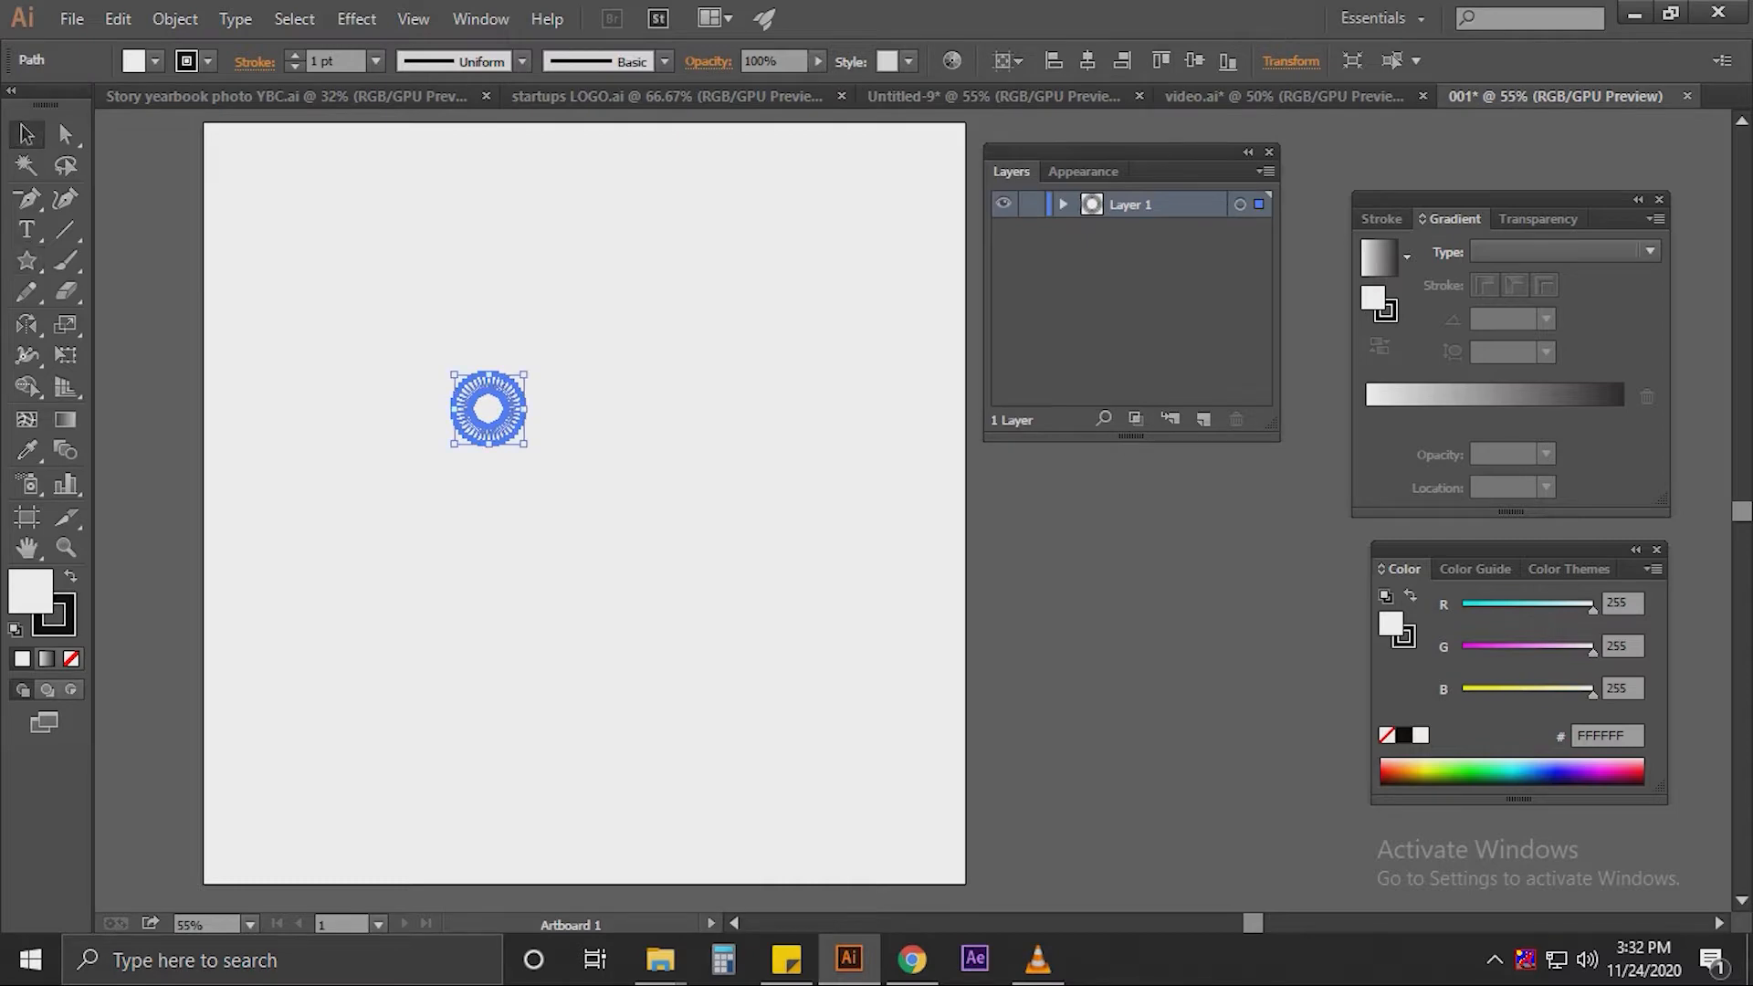
{"action": "left_click_drag", "start_coordinate": [527, 447], "coordinate": [694, 593]}
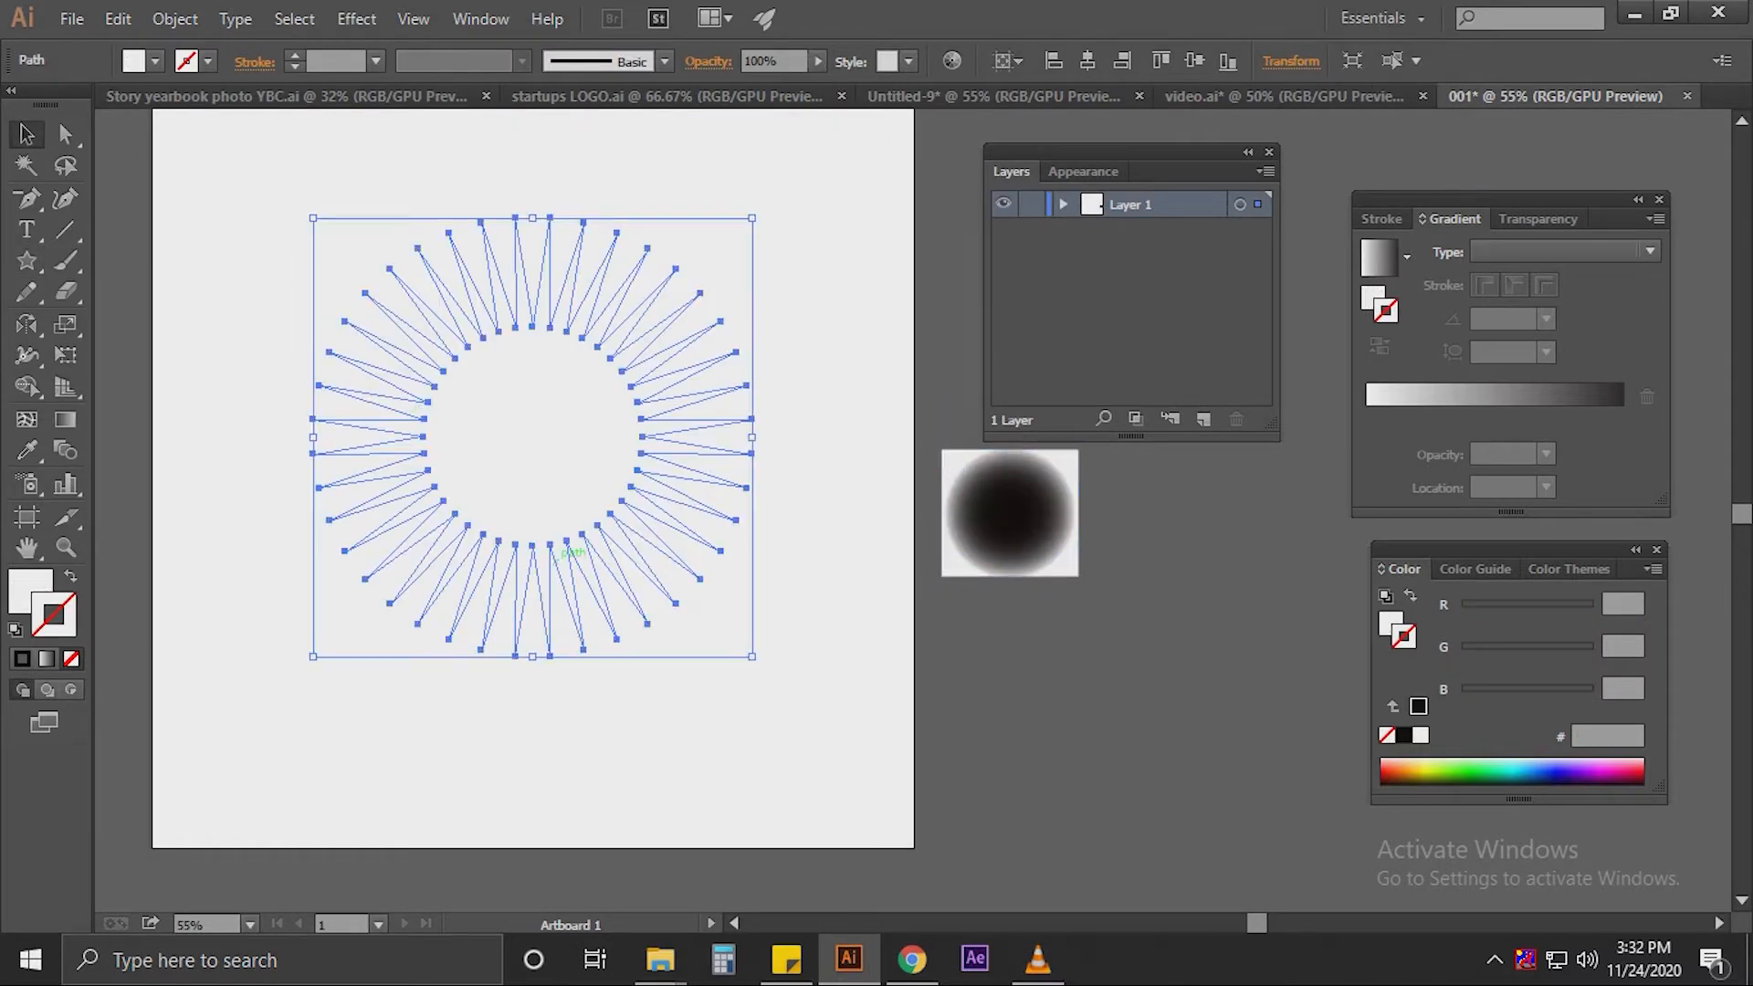
- Fill the star with the black radial gradient sampled from the rectangle beside the artboard
{"action": "key", "text": "i"}
{"action": "left_click", "coordinate": [1010, 513]}
{"action": "left_click", "coordinate": [26, 134]}
- Round all corners of the large star by about 3.2 px
{"action": "left_click", "coordinate": [65, 134]}
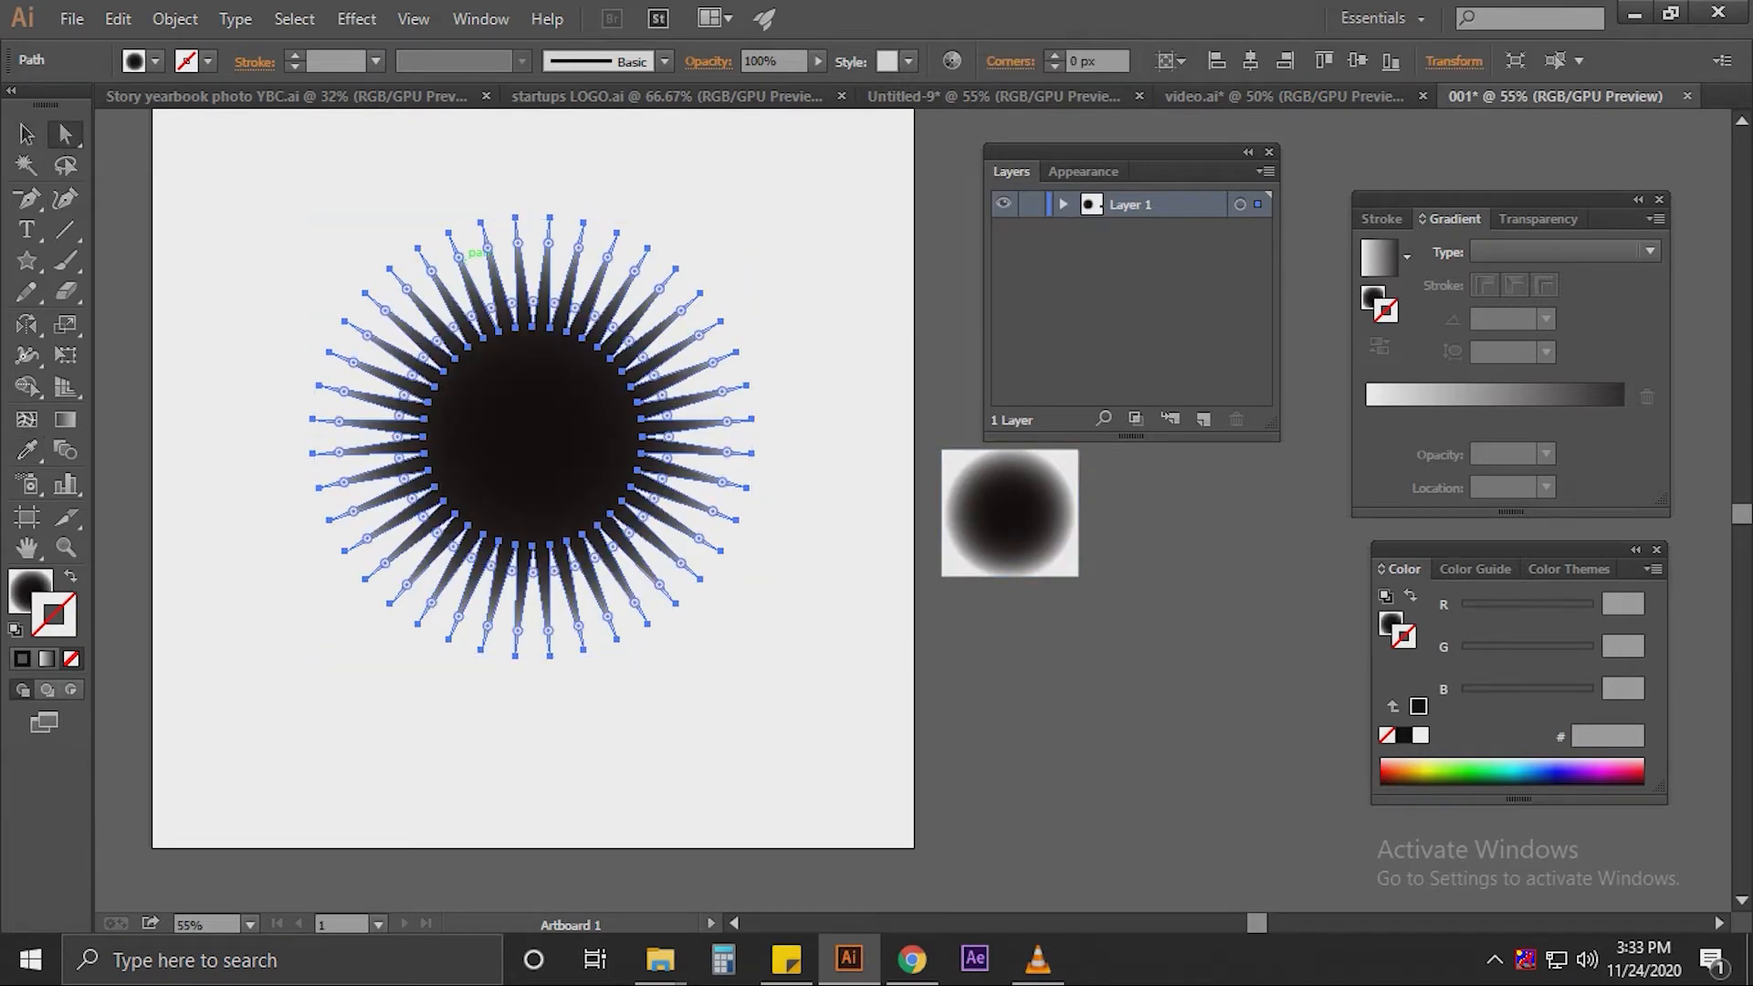
{"action": "left_click_drag", "start_coordinate": [458, 258], "coordinate": [482, 272]}
{"action": "left_click", "coordinate": [803, 274]}
{"action": "left_click", "coordinate": [533, 401]}
{"action": "key", "text": "v"}
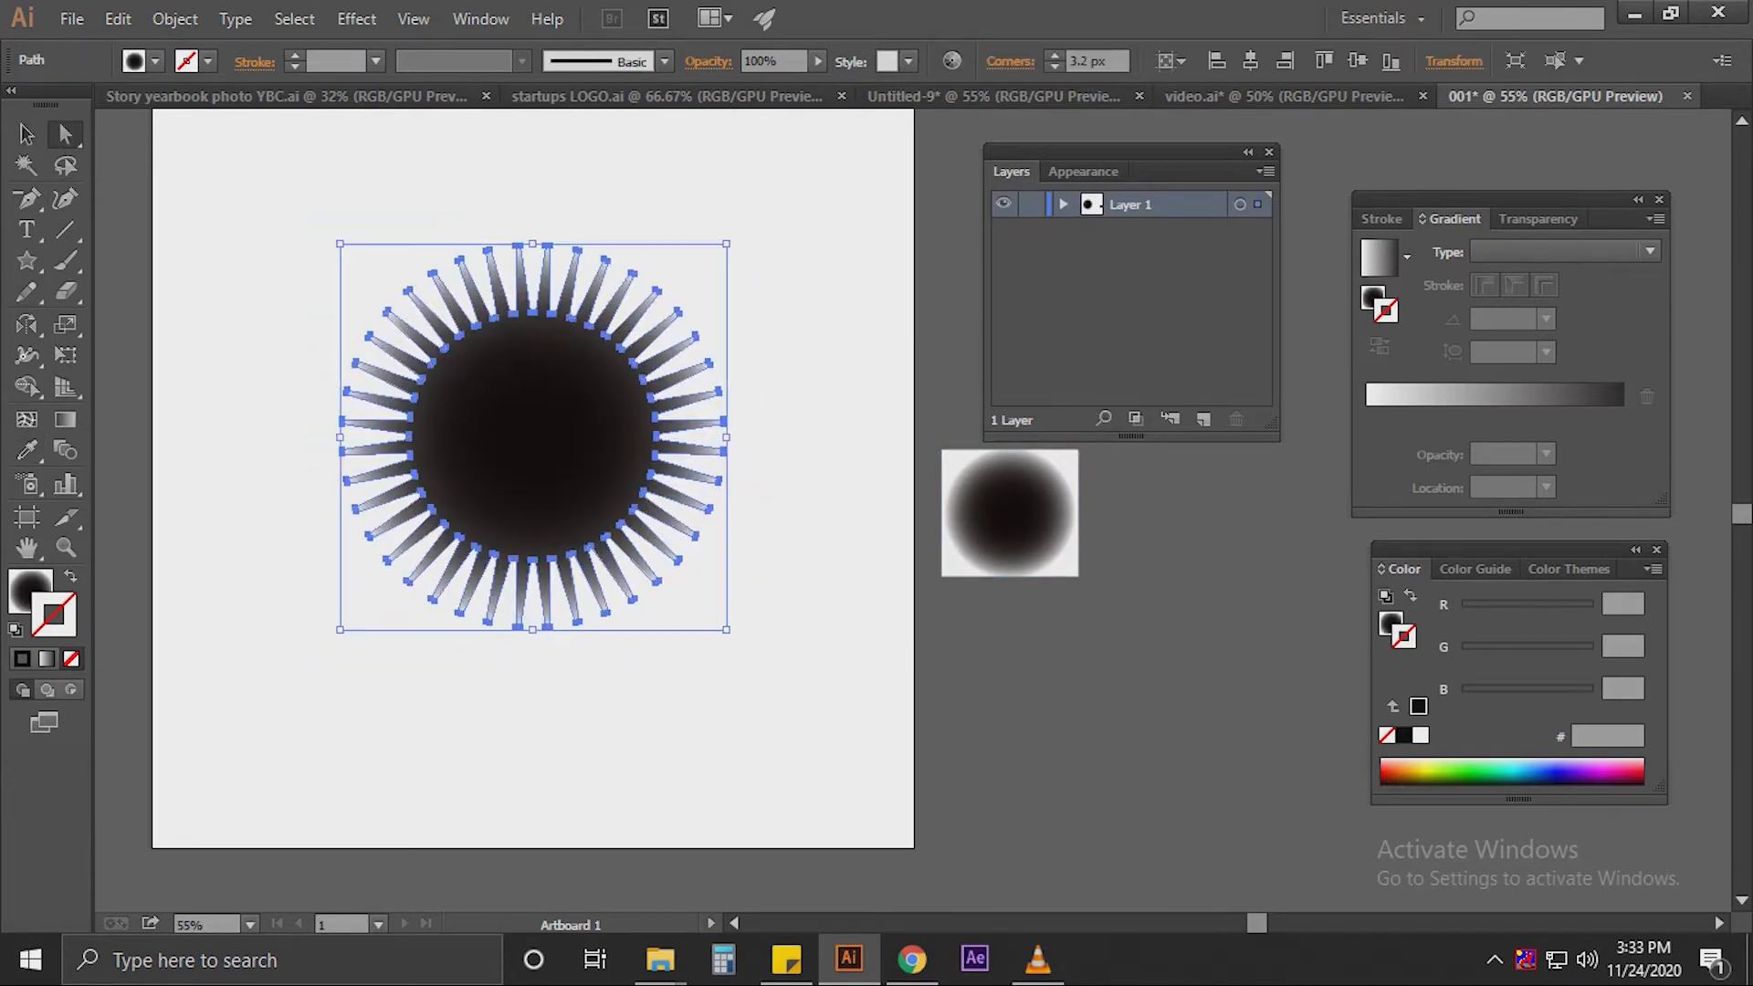
- Expand Layer 1's contents and lock the gradient sample rectangle
{"action": "left_click", "coordinate": [1064, 205]}
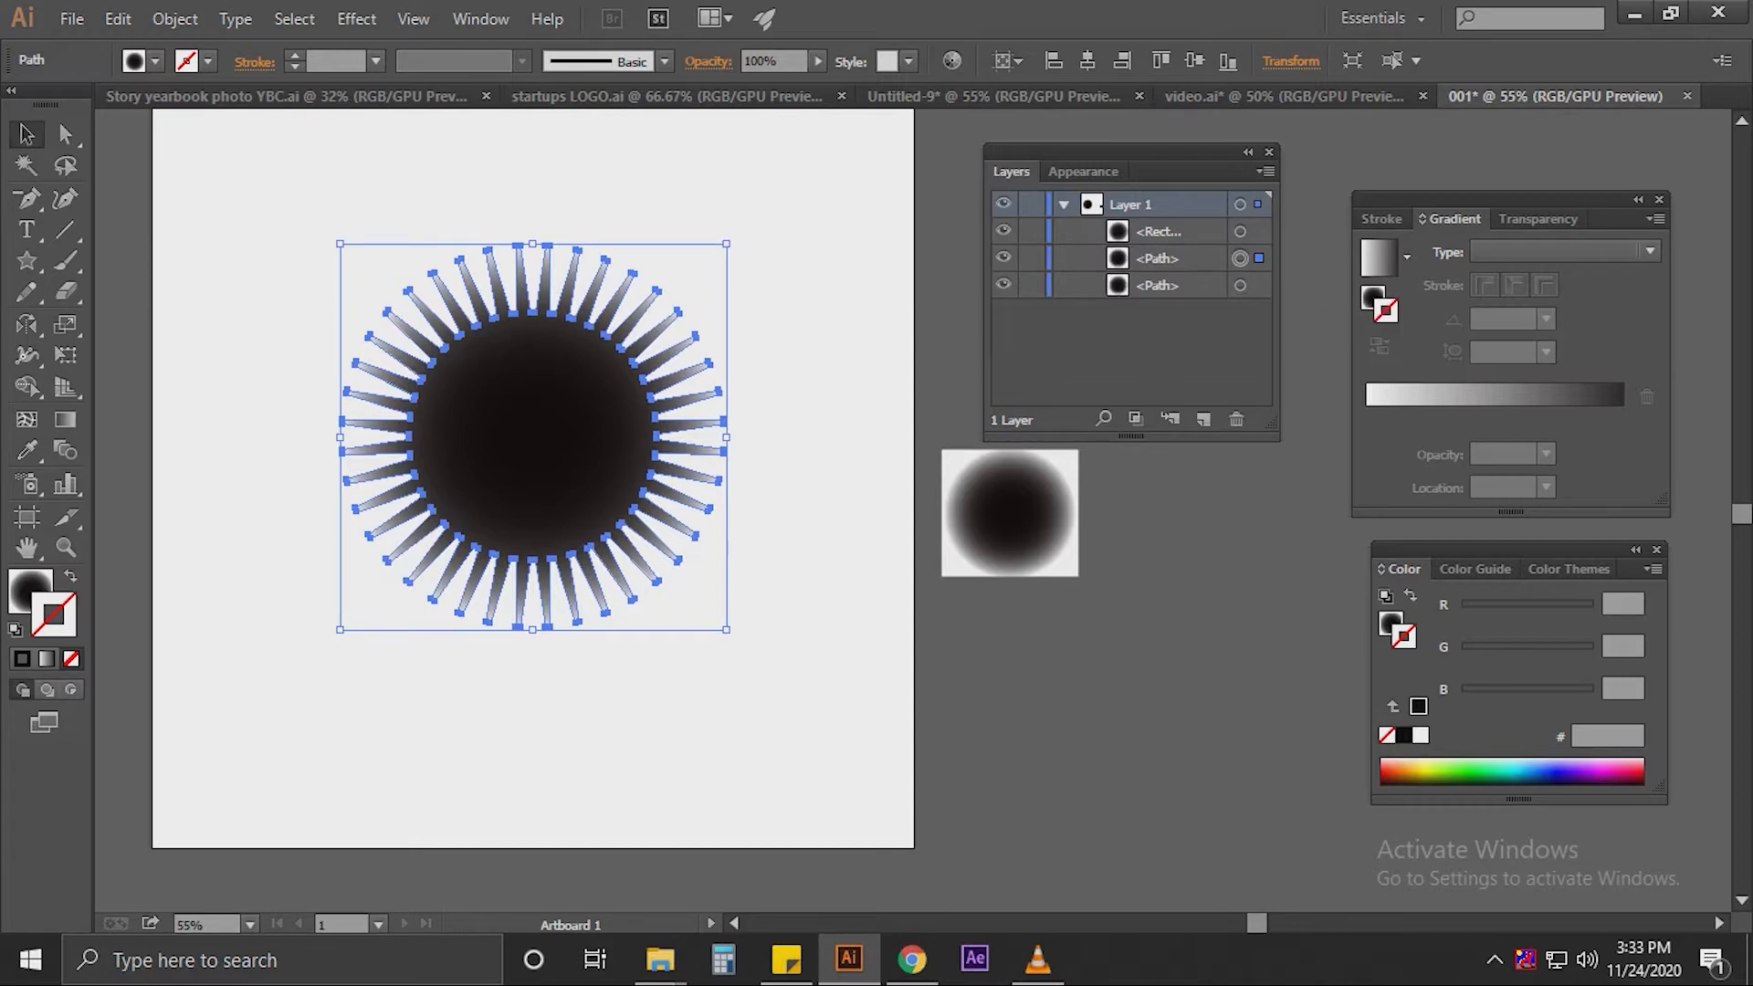
{"action": "left_click", "coordinate": [1240, 285]}
{"action": "left_click", "coordinate": [1010, 513]}
{"action": "key", "text": "ctrl+2"}
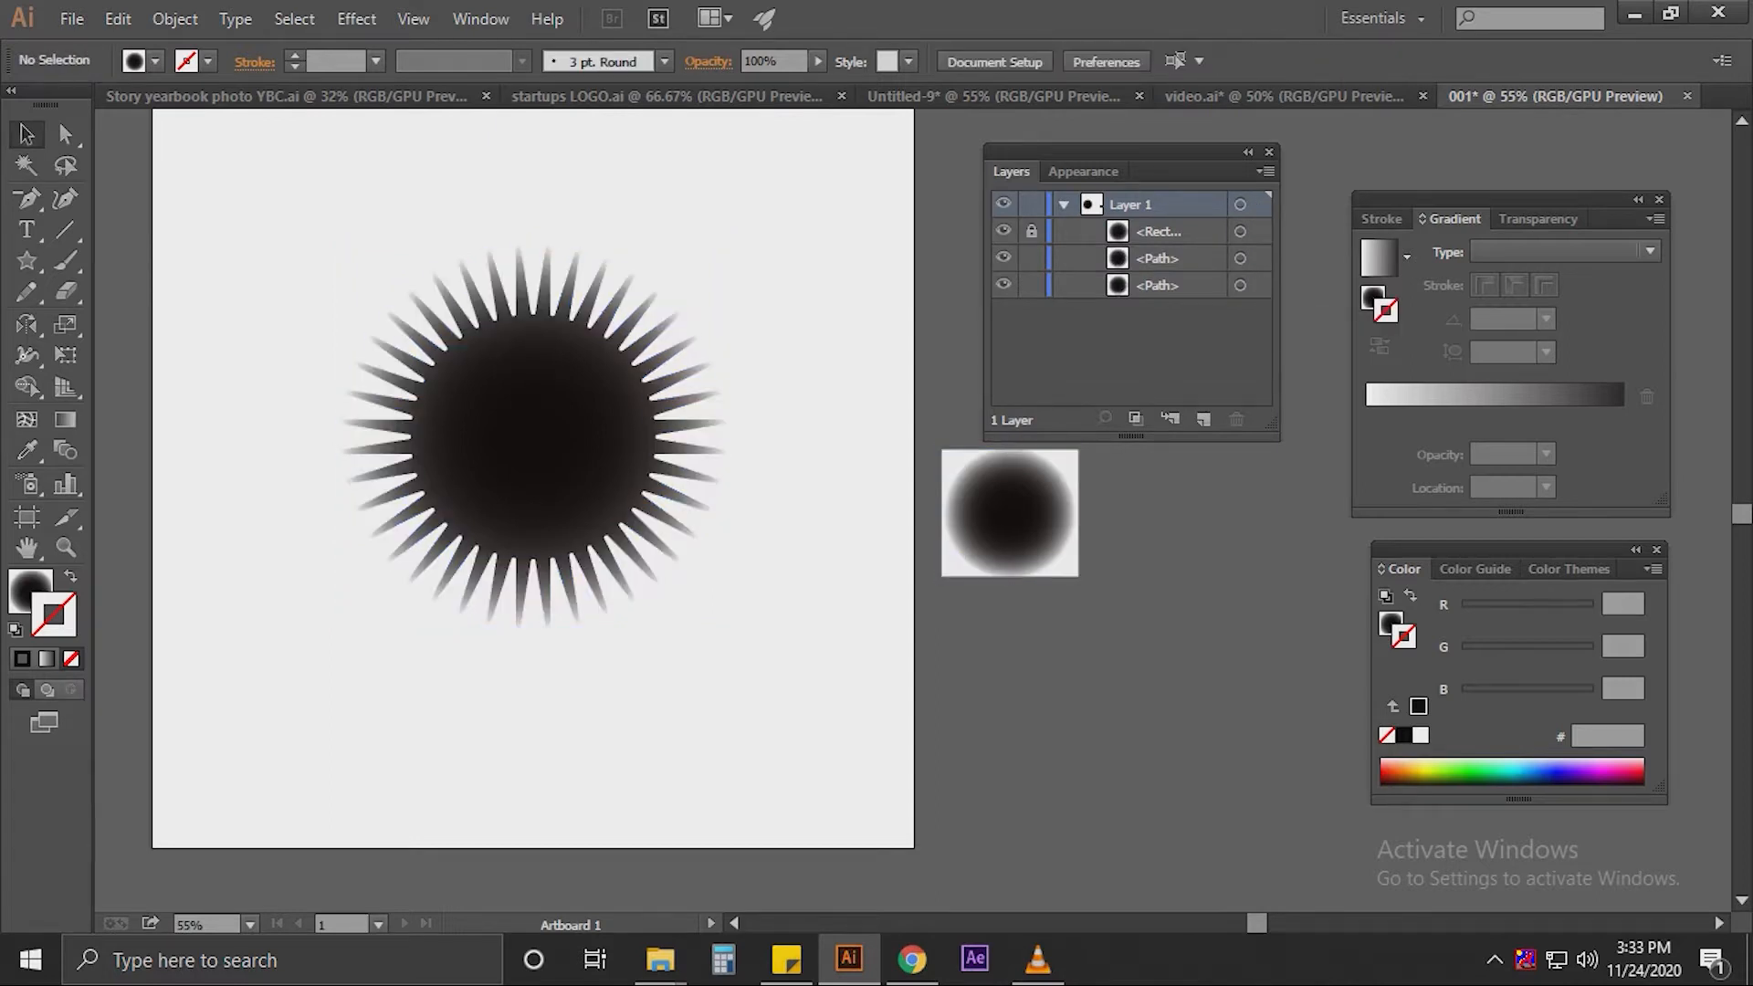
- Select the large star together with the small star at its centre and blend them
{"action": "left_click", "coordinate": [630, 402]}
{"action": "left_click_drag", "start_coordinate": [722, 247], "coordinate": [558, 276]}
{"action": "left_click_drag", "start_coordinate": [430, 222], "coordinate": [544, 698]}
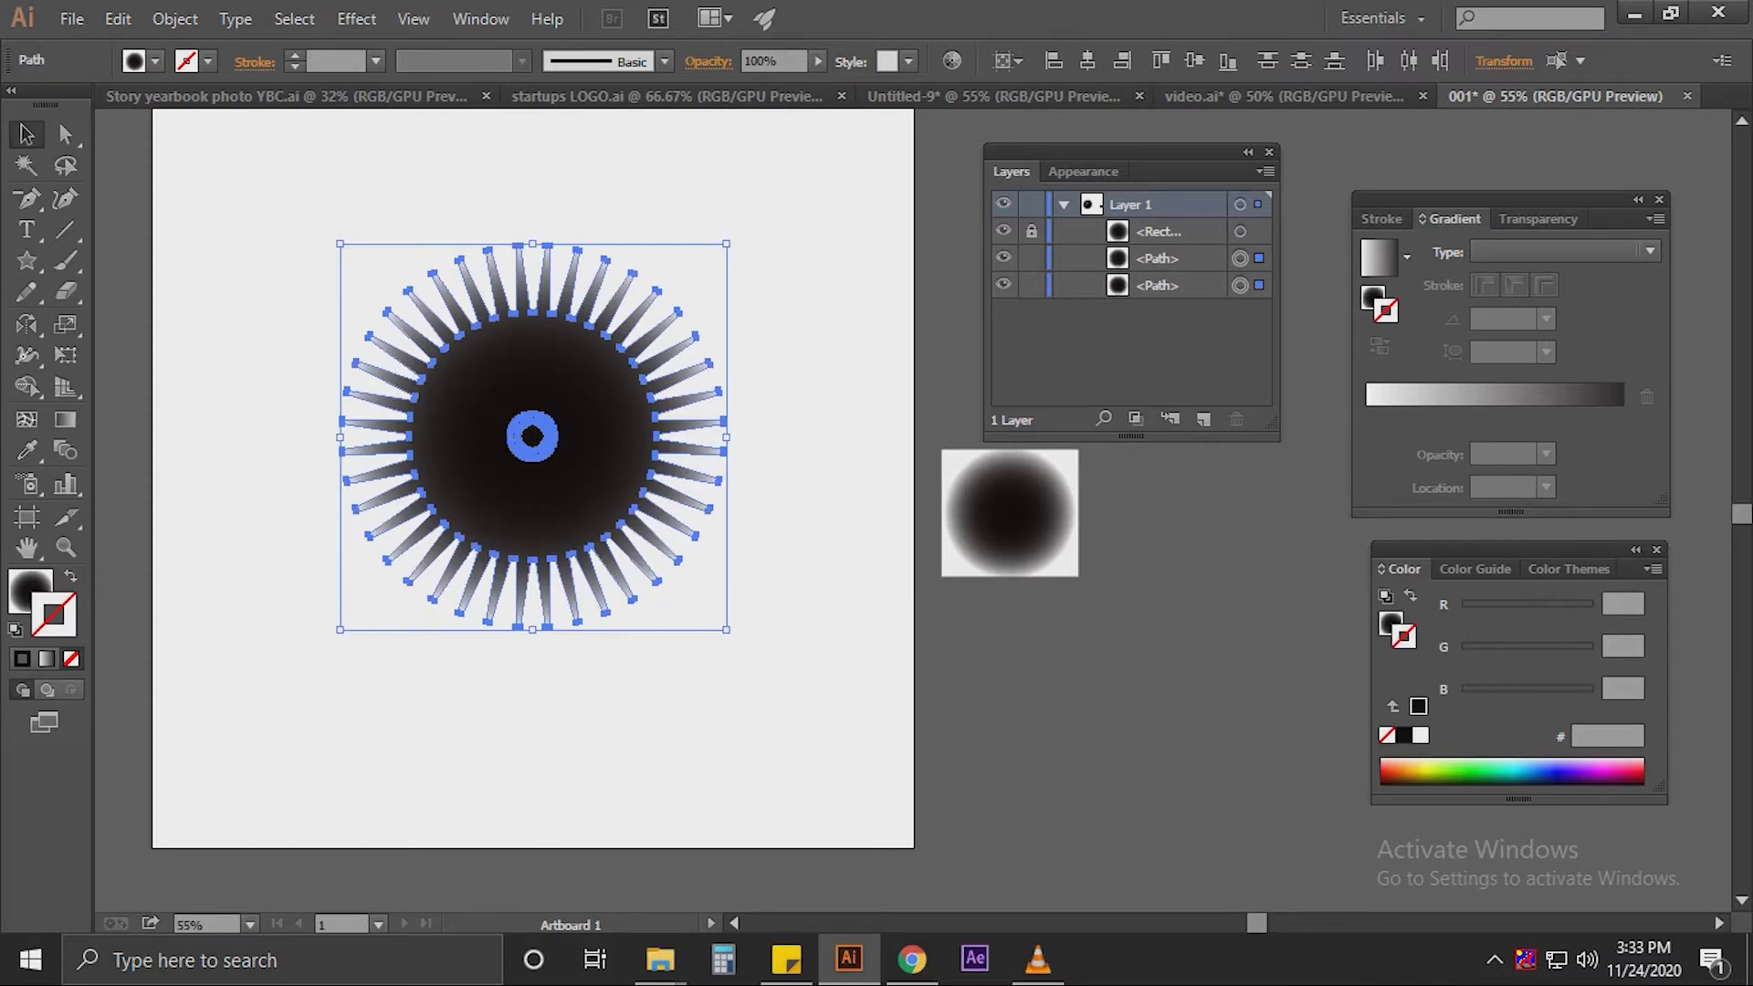
{"action": "left_click", "coordinate": [174, 18]}
{"action": "mouse_move", "coordinate": [274, 620]}
{"action": "left_click", "coordinate": [558, 621]}
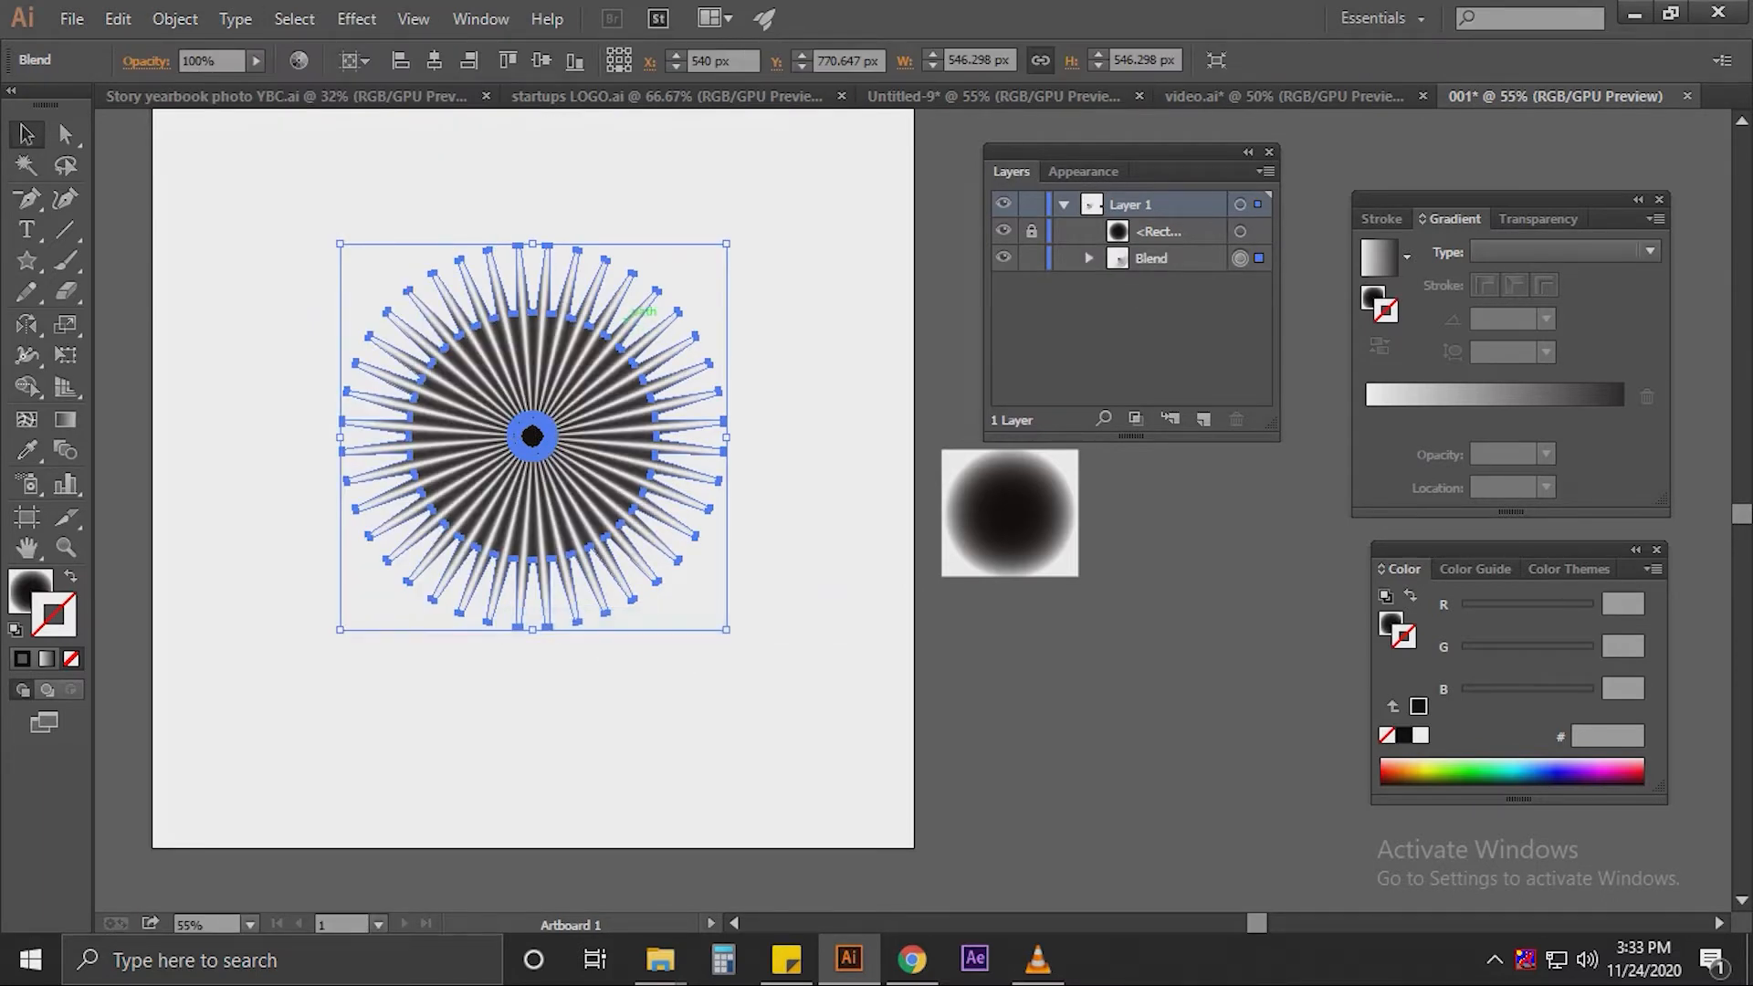
- Apply the Pucker & Bloat effect at 17% to the blend with preview on
{"action": "left_click", "coordinate": [356, 18]}
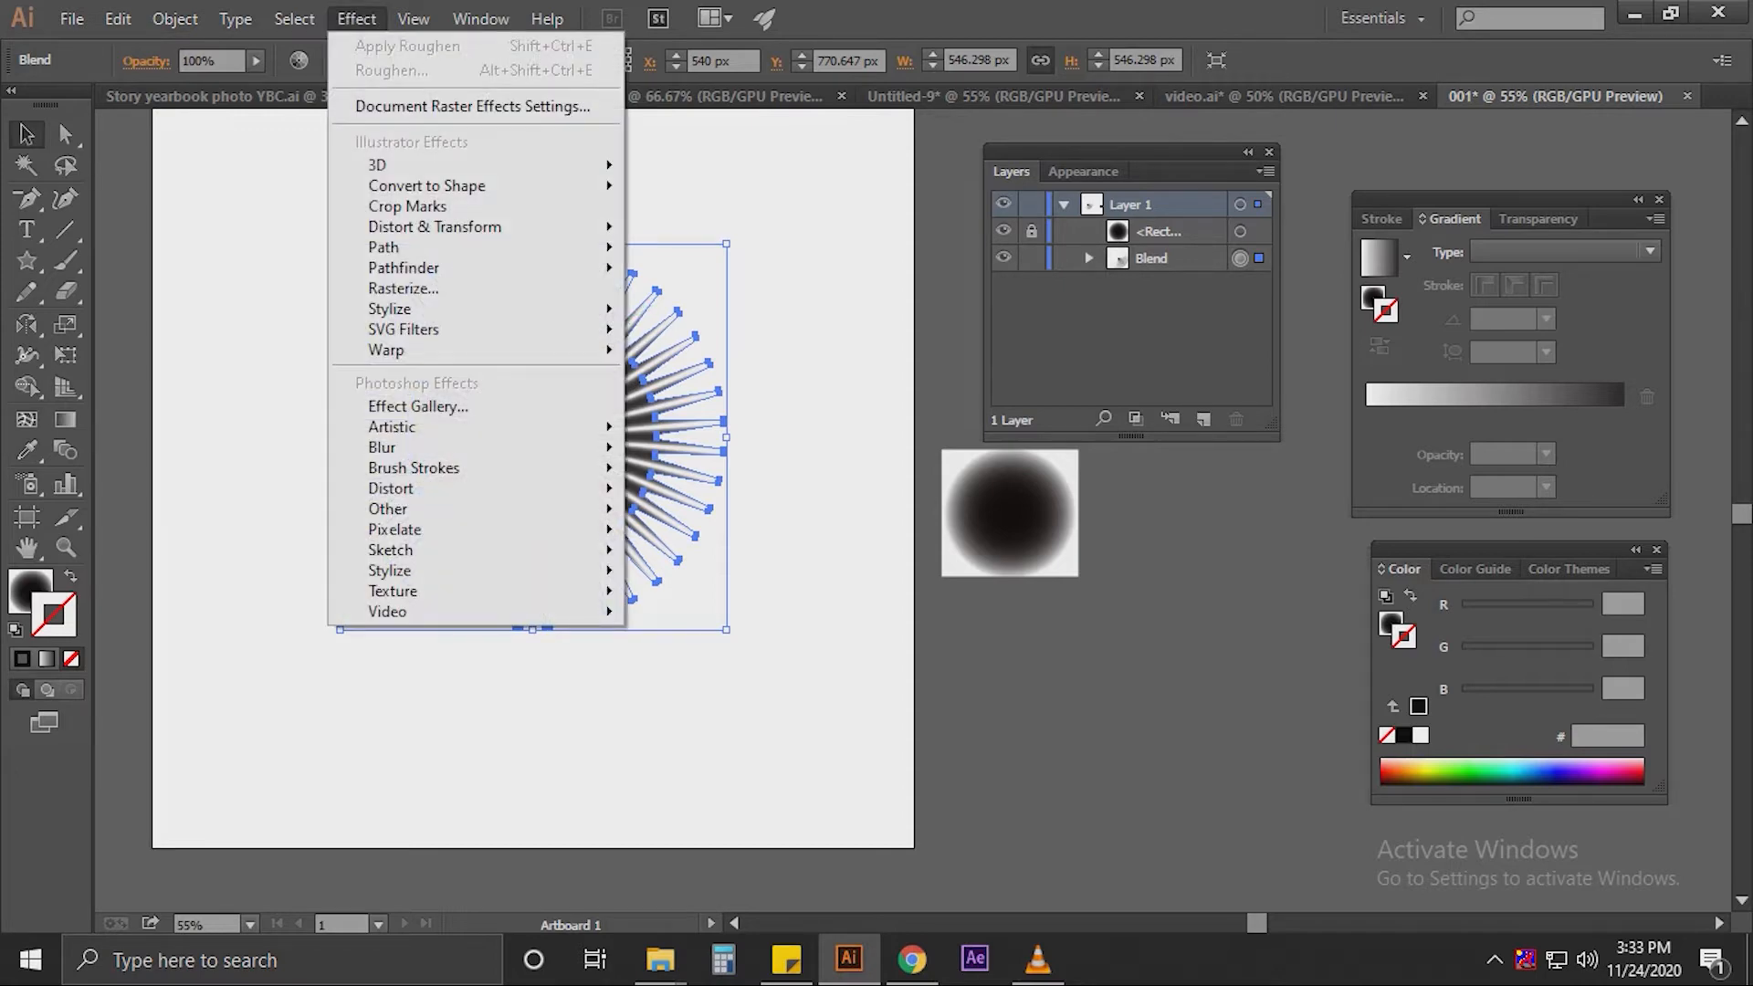
{"action": "mouse_move", "coordinate": [435, 227]}
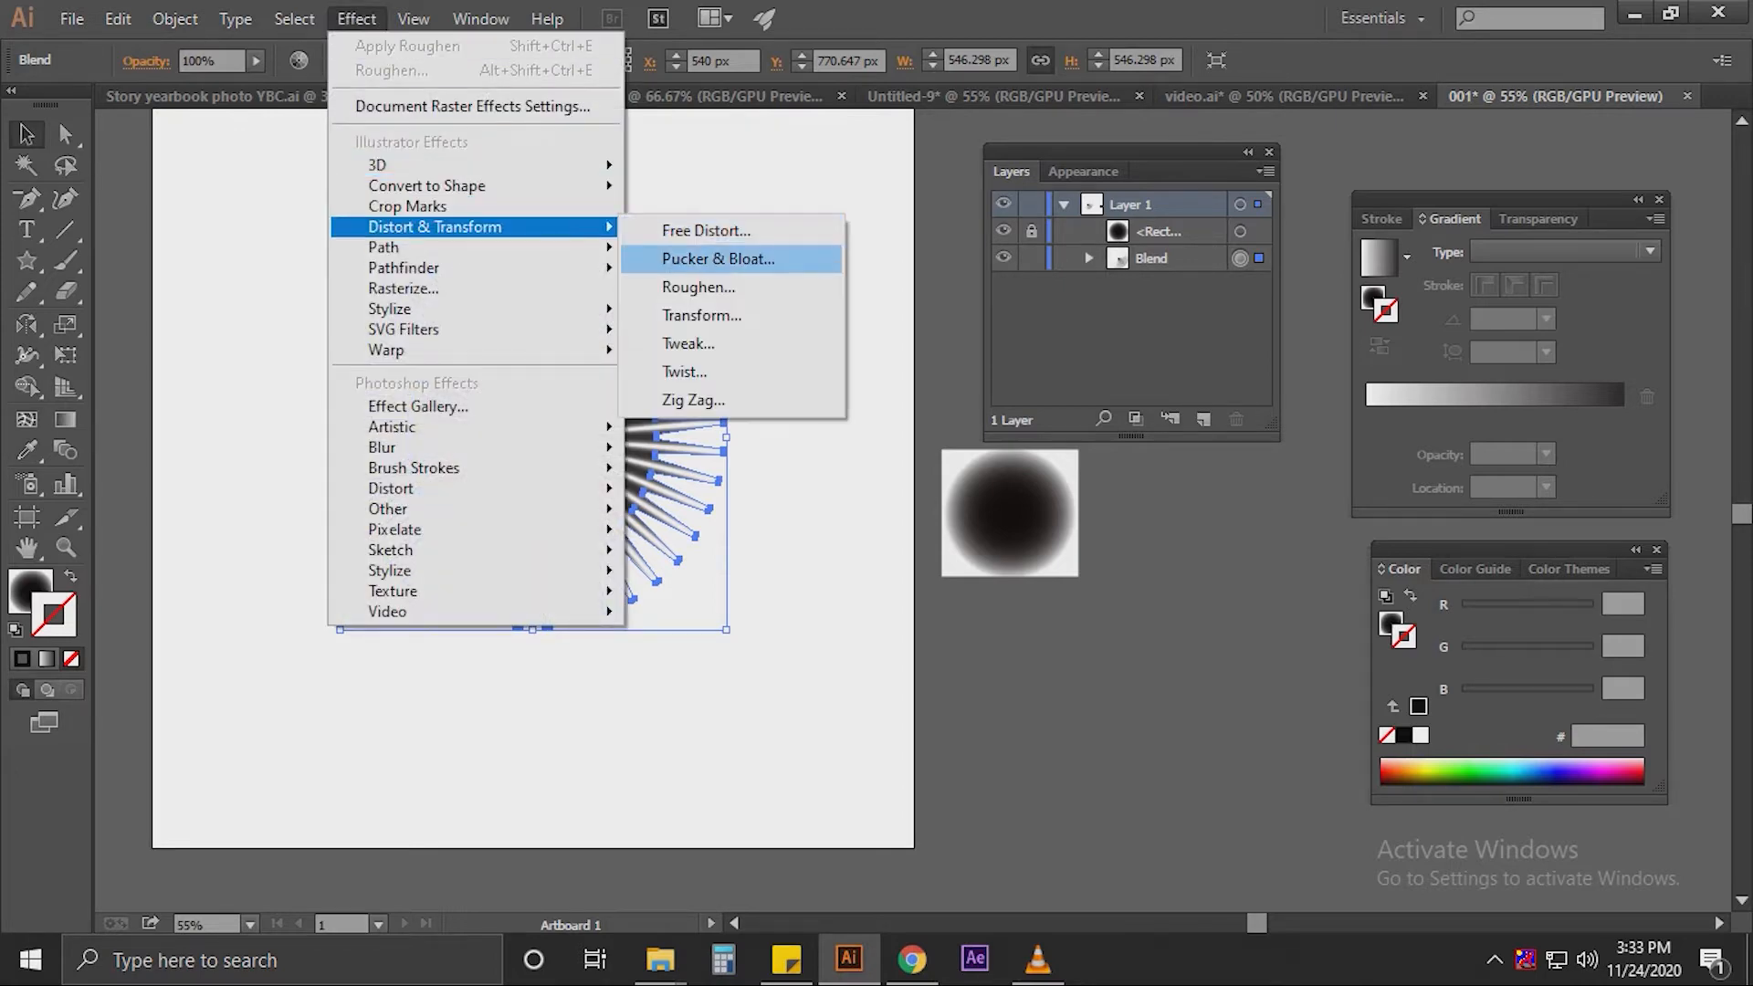
{"action": "left_click", "coordinate": [719, 259]}
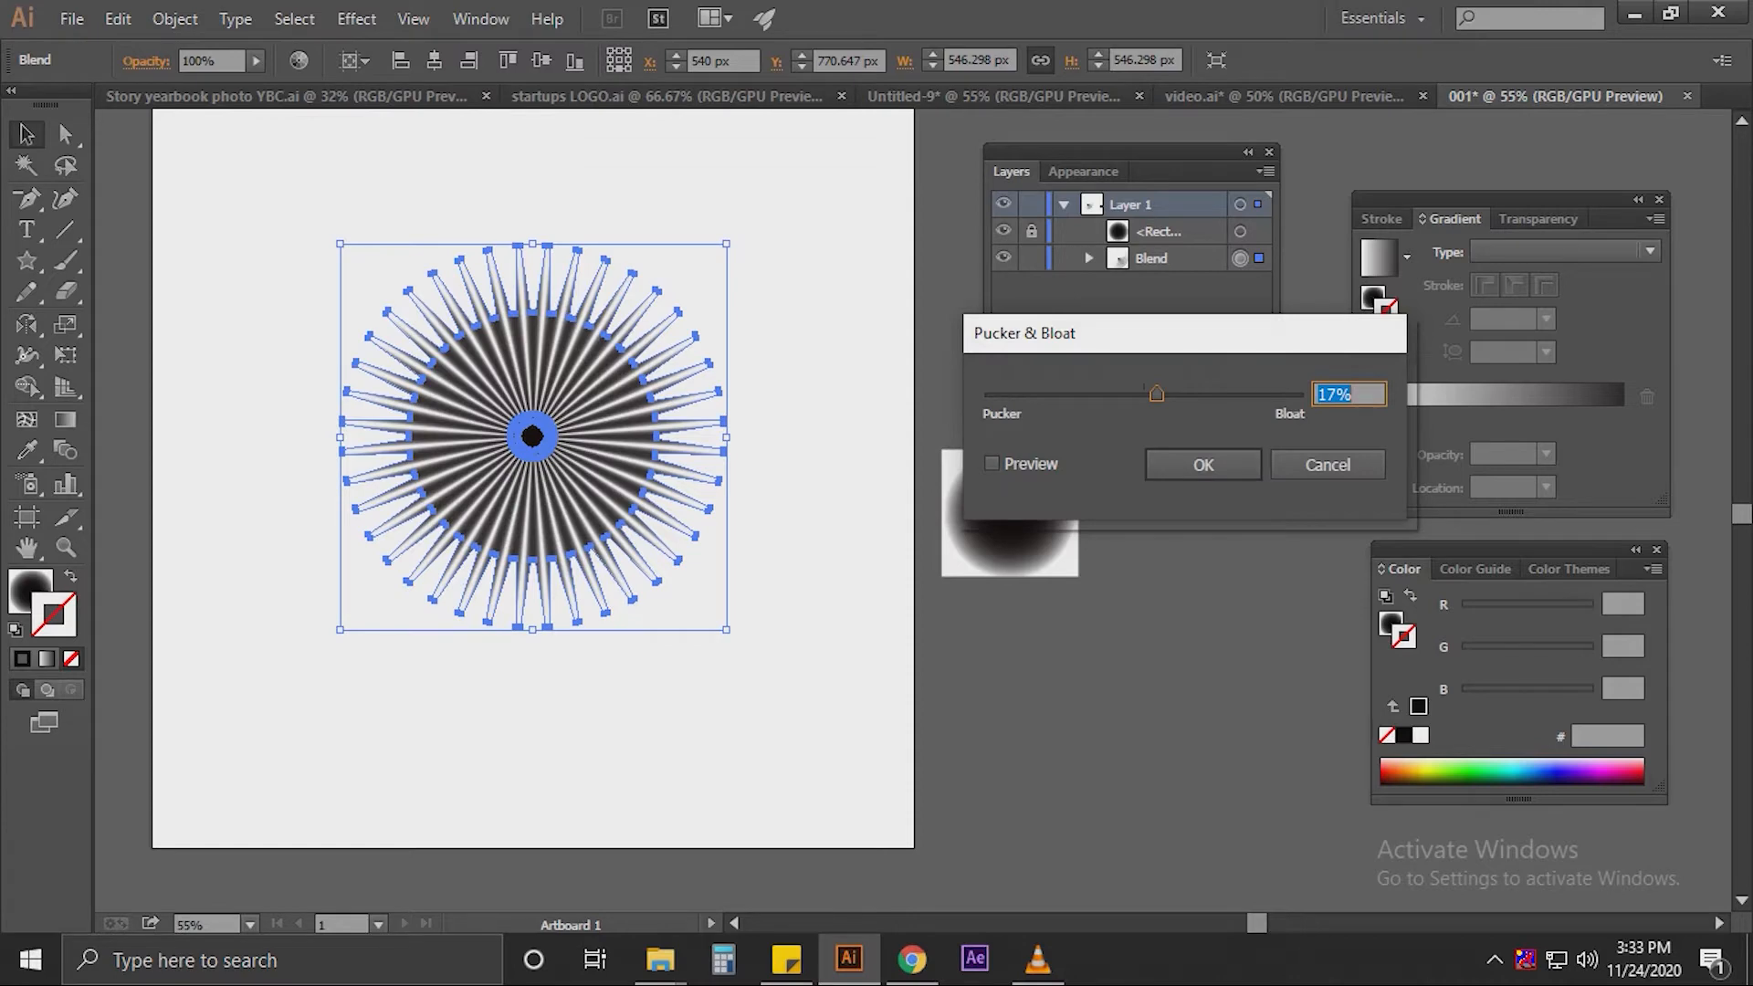
{"action": "key", "text": "Tab"}
{"action": "key", "text": "space"}
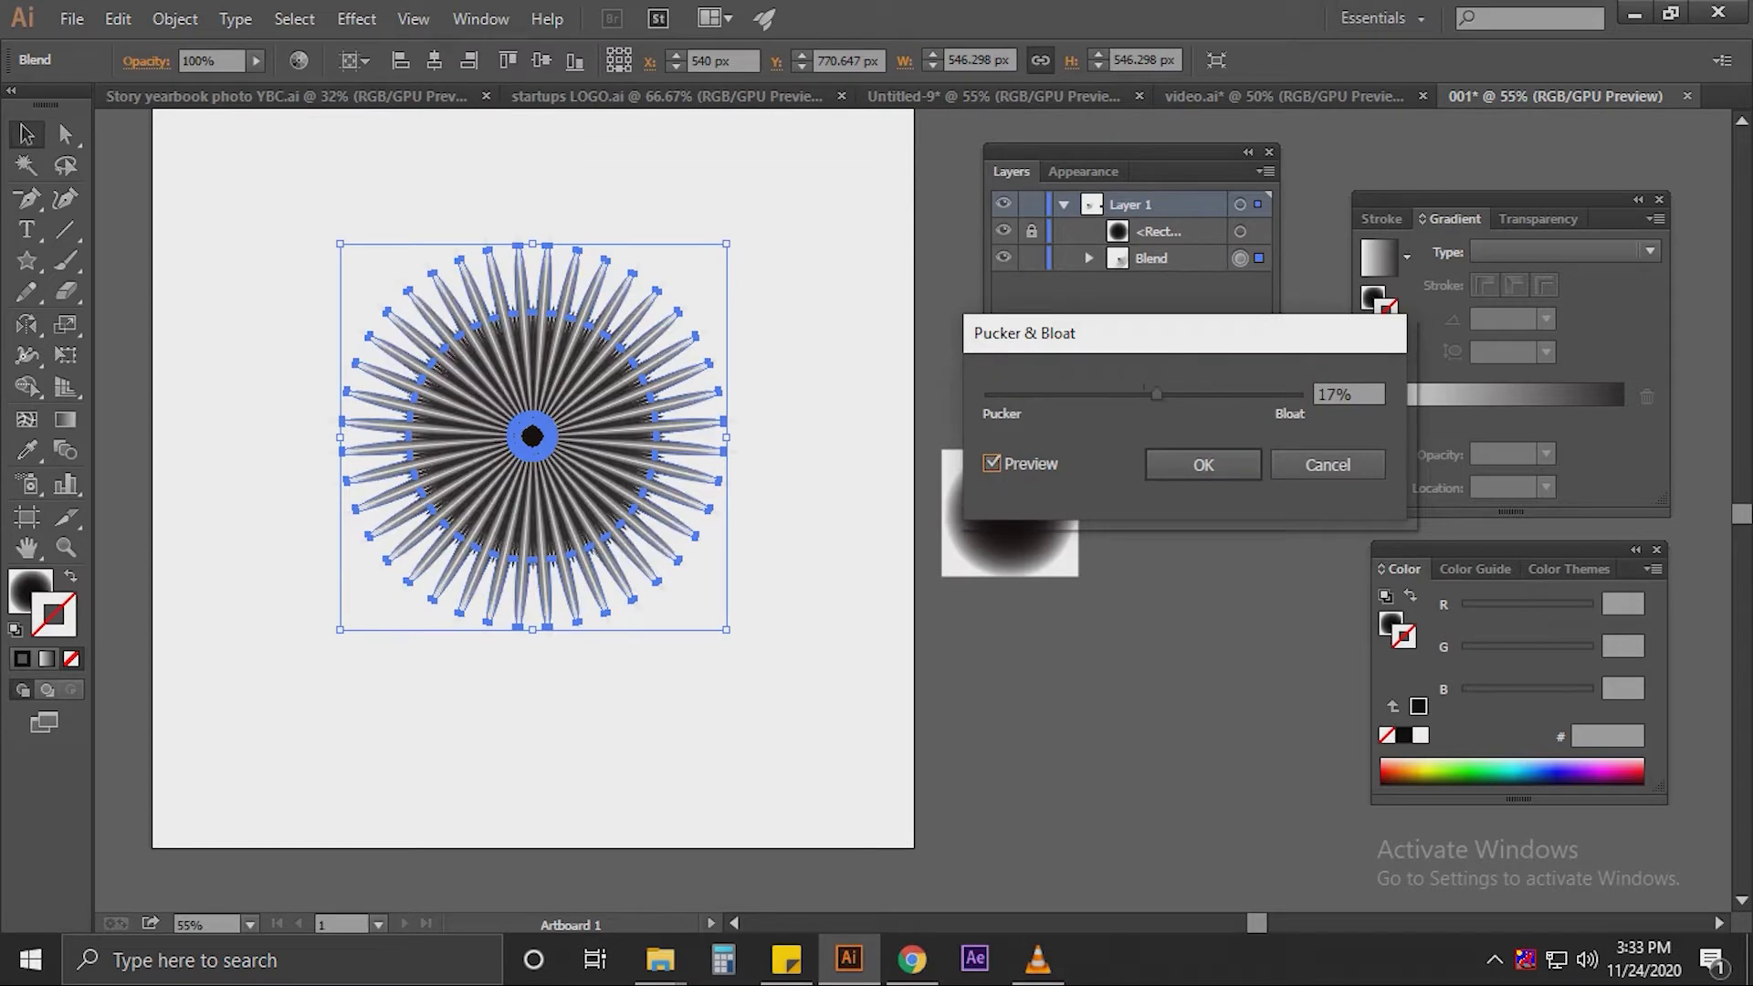
{"action": "left_click", "coordinate": [1204, 465]}
- Apply the Roughen effect to the blend with 9% relative size, detail 0 and smooth points, and deselect it
{"action": "left_click", "coordinate": [356, 18]}
{"action": "mouse_move", "coordinate": [384, 247]}
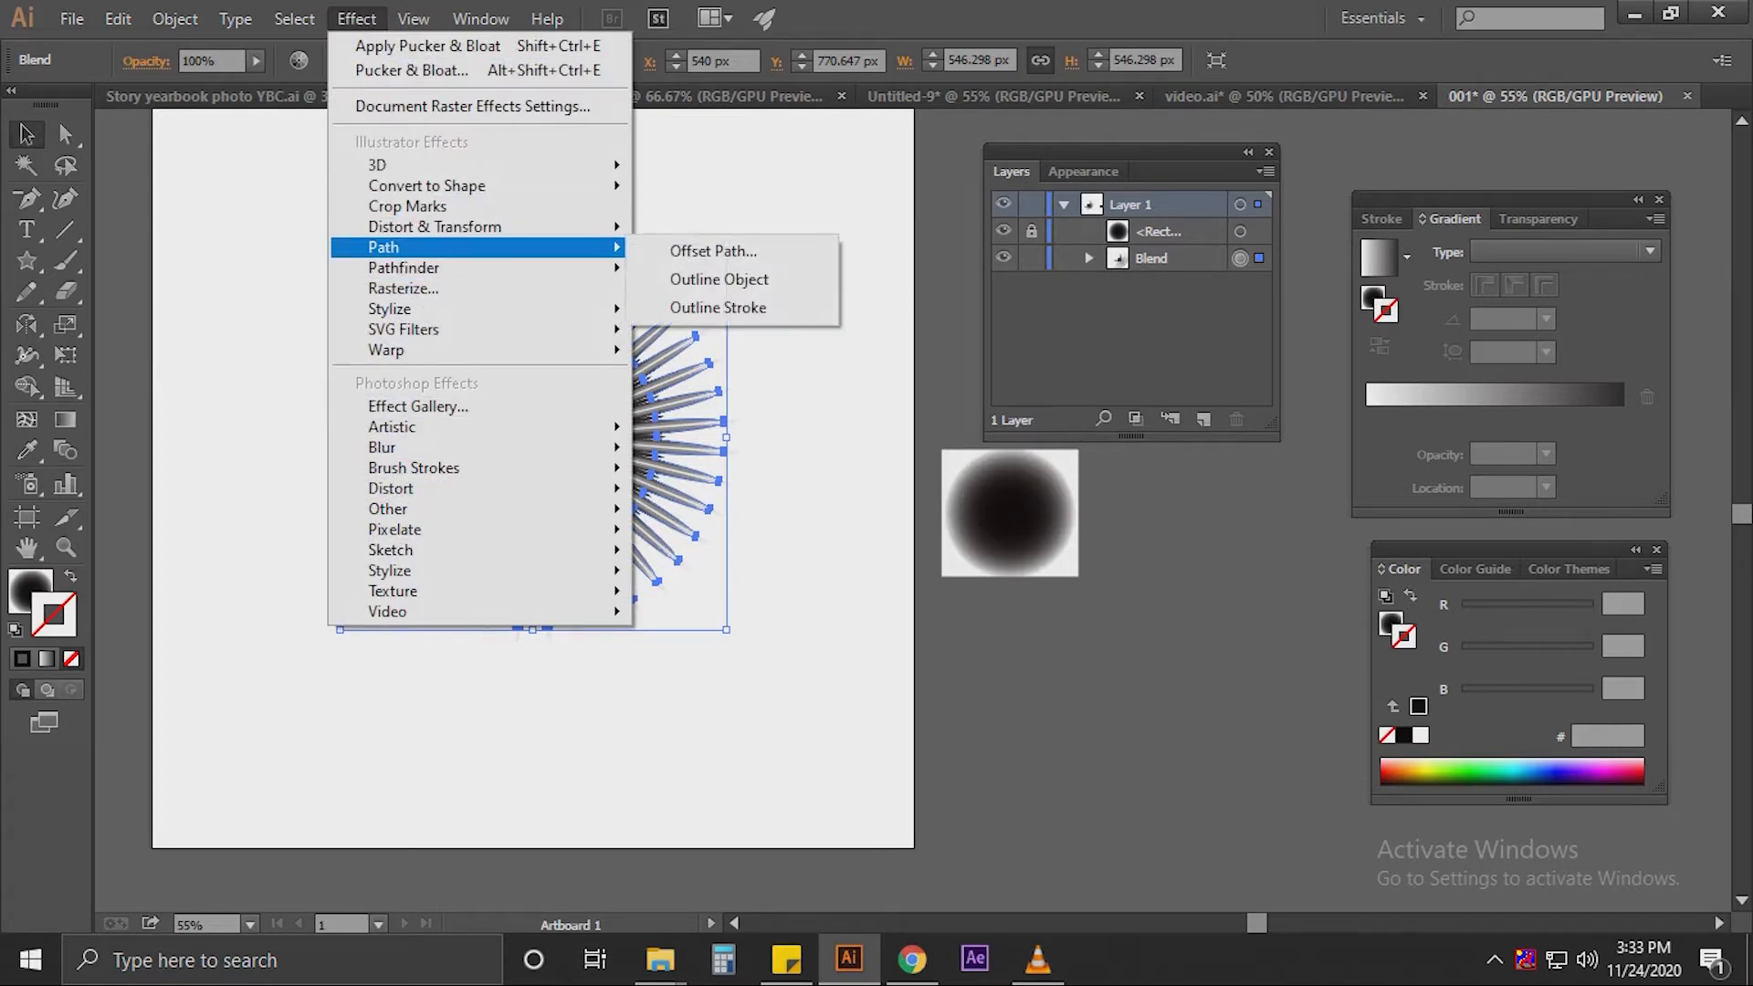
{"action": "mouse_move", "coordinate": [435, 226]}
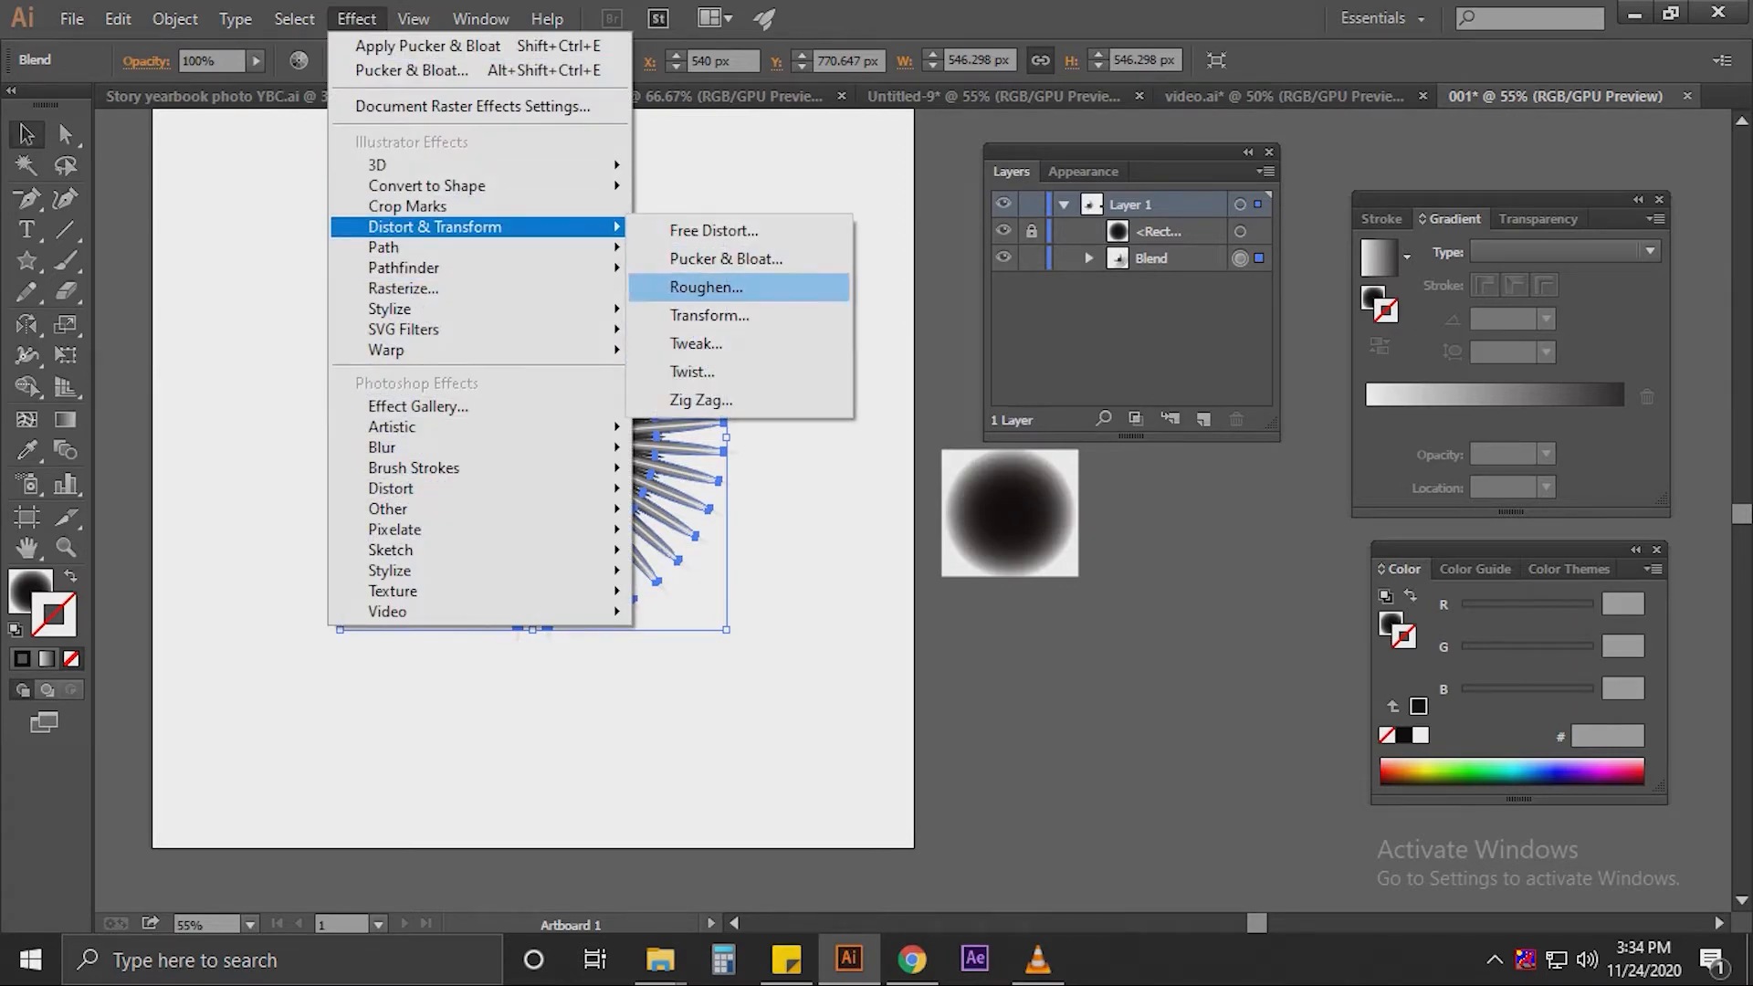
{"action": "left_click", "coordinate": [706, 287]}
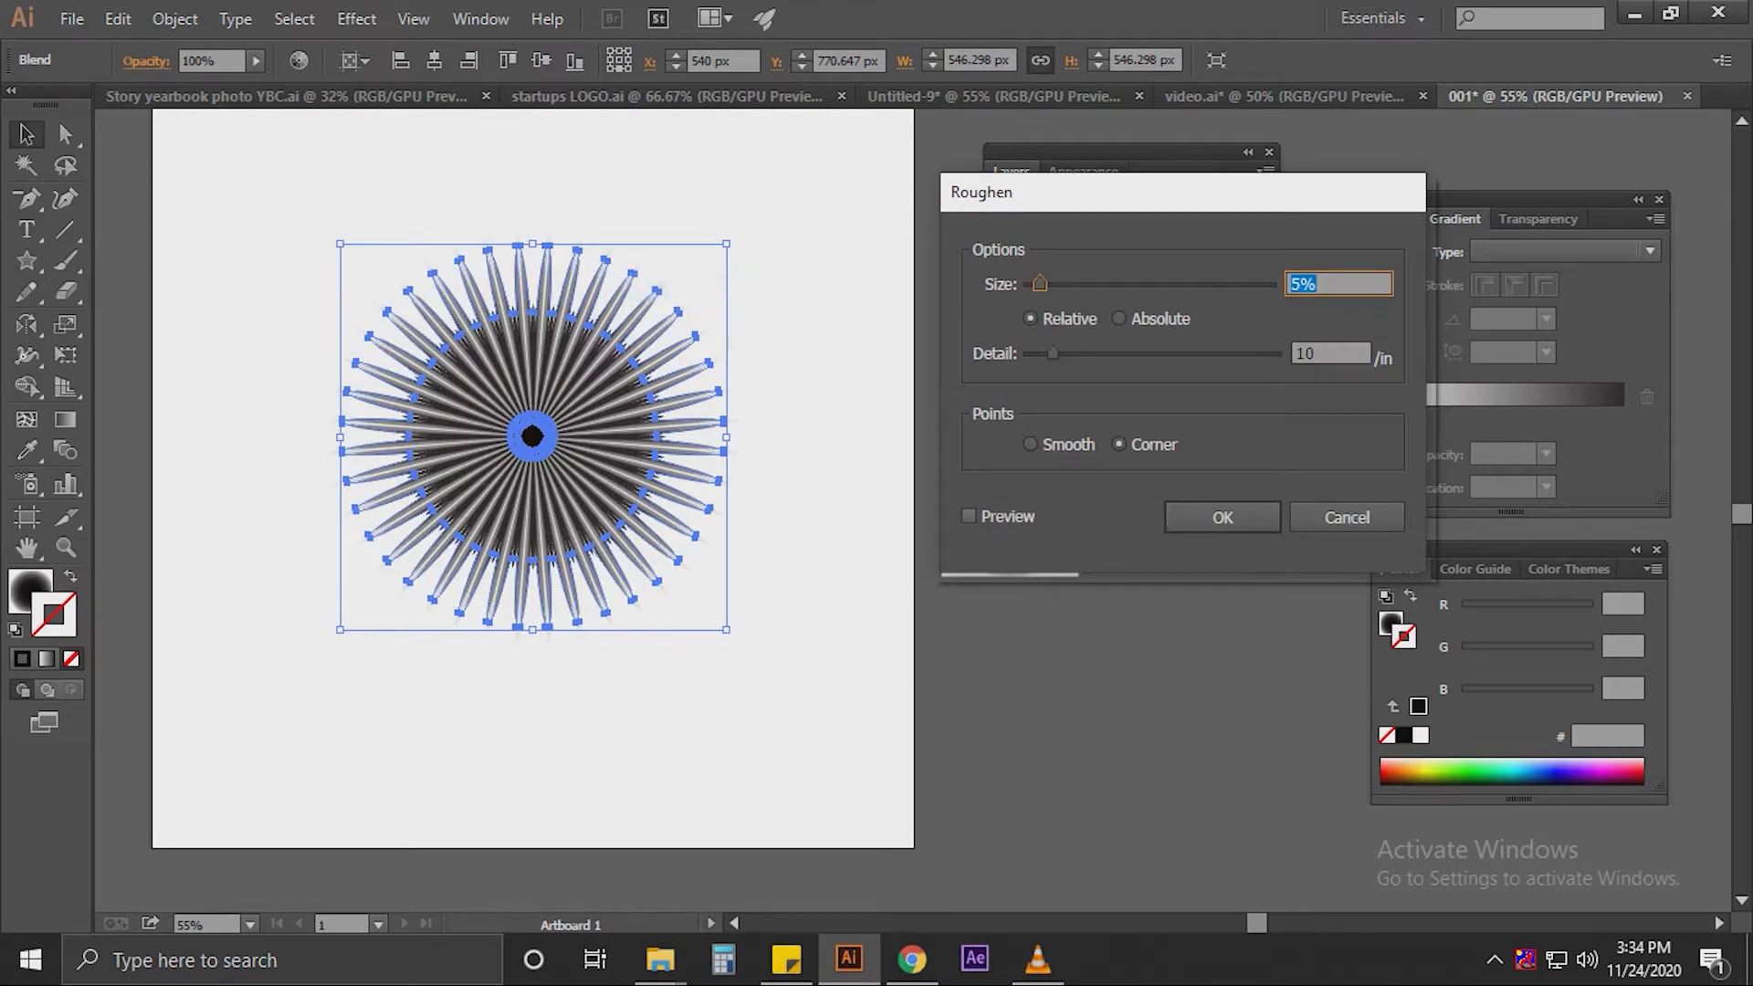
{"action": "left_click", "coordinate": [970, 517]}
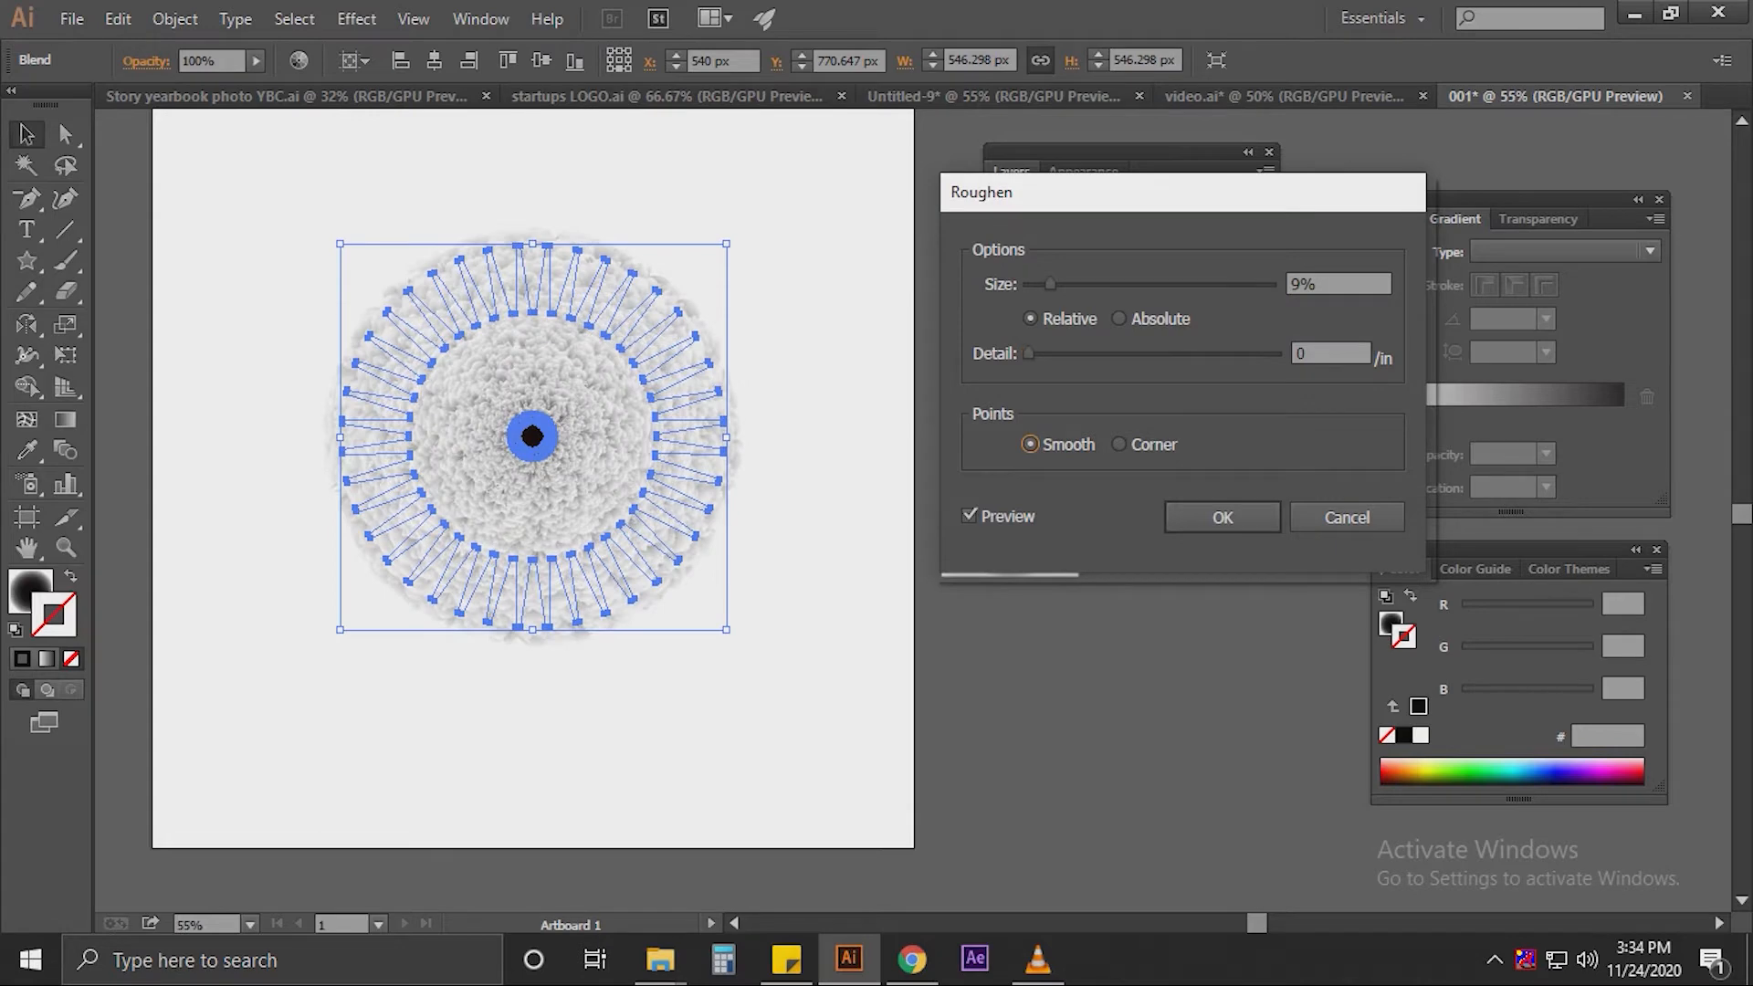
{"action": "key", "text": "Return"}
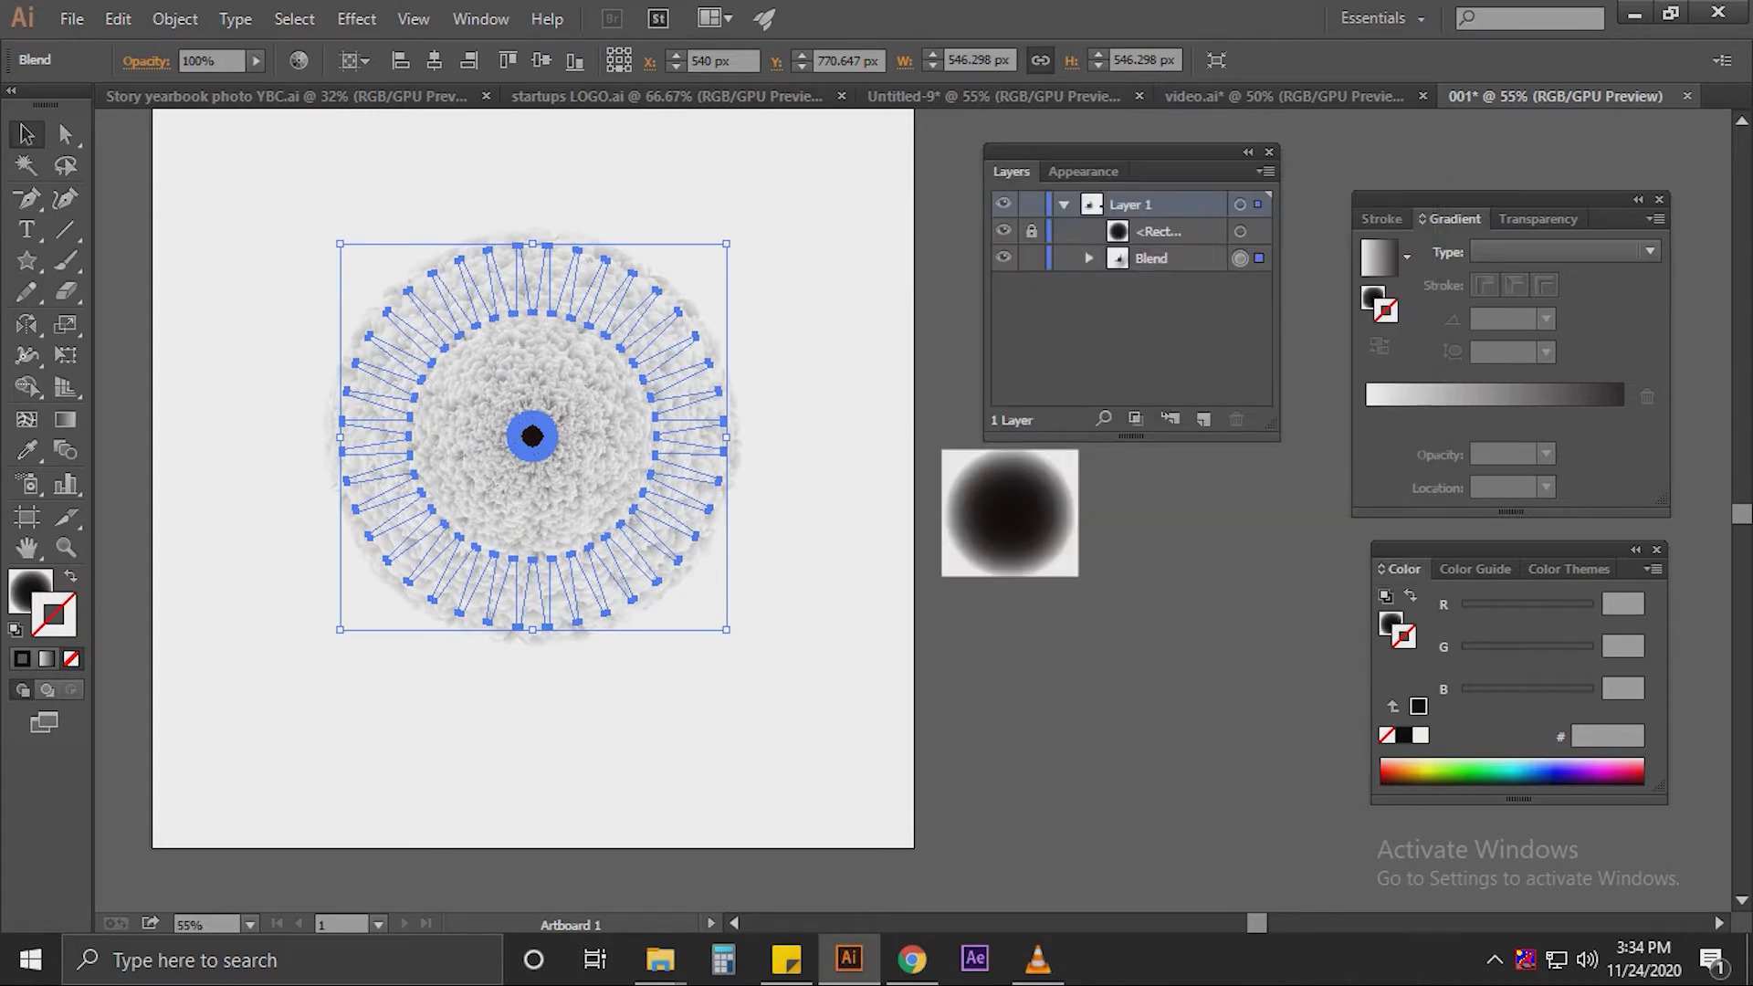
{"action": "key", "text": "ctrl+shift+a"}
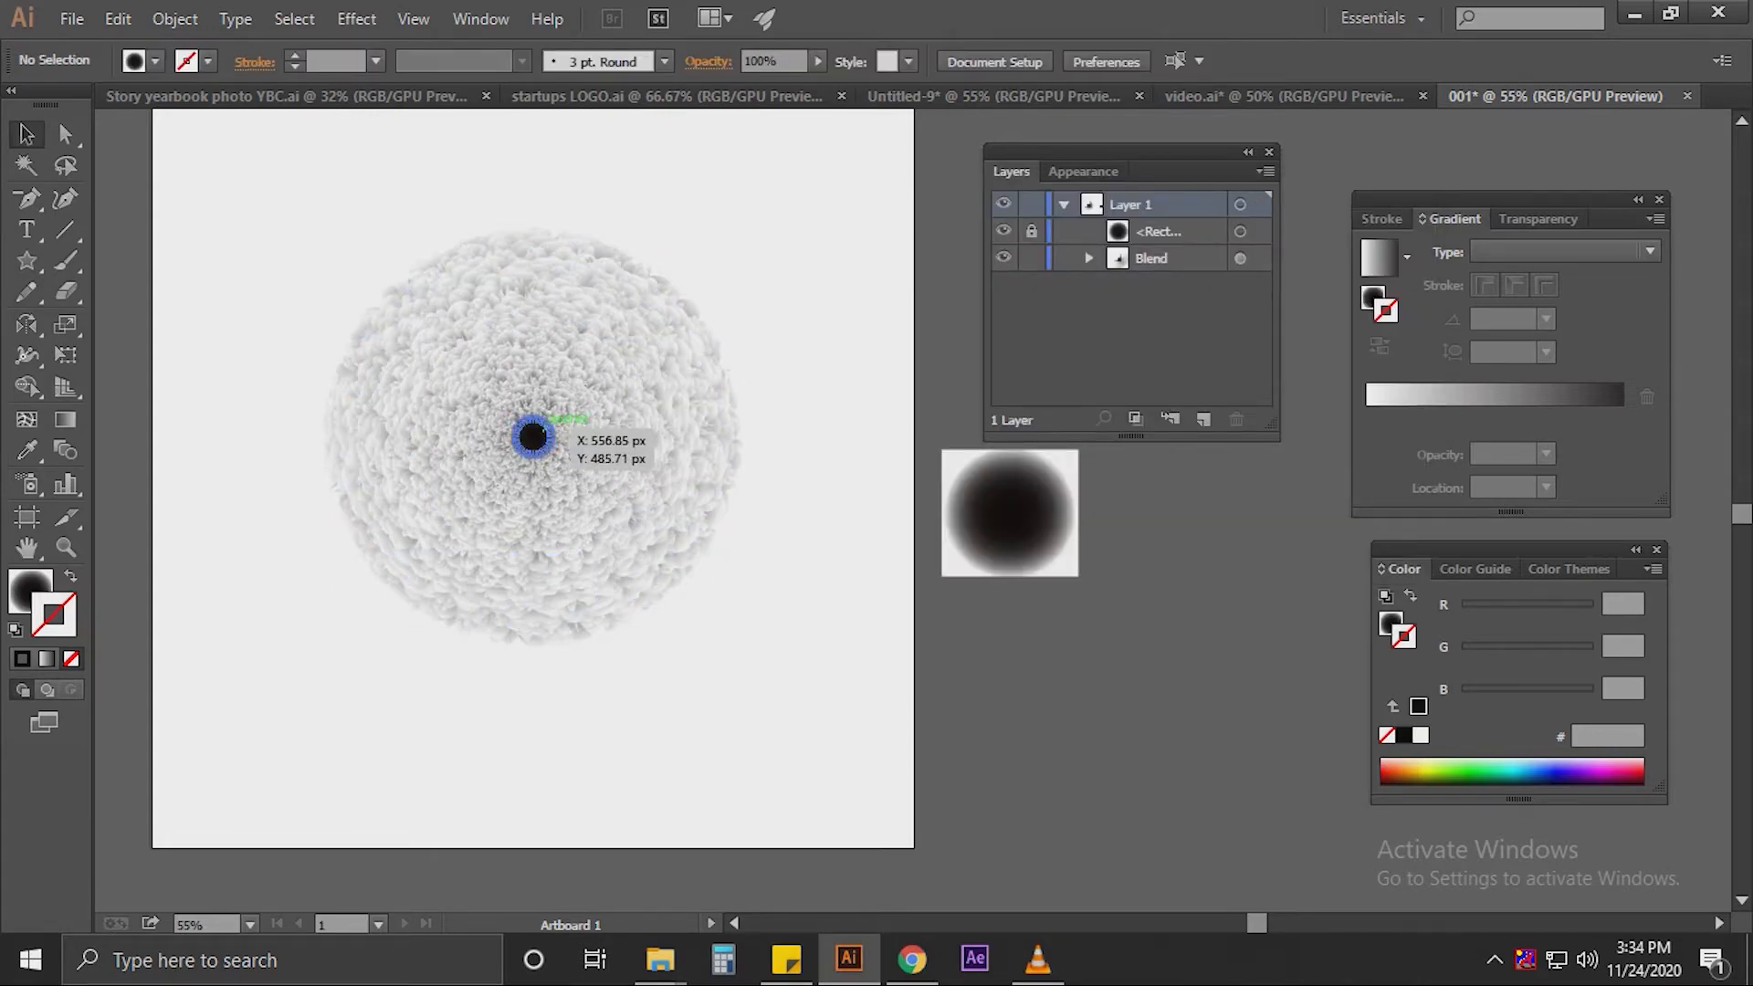
- Isolate the blend, move the small centre star straight up near the ball's upper edge, and exit isolation
{"action": "left_click", "coordinate": [533, 437]}
{"action": "right_click", "coordinate": [539, 434]}
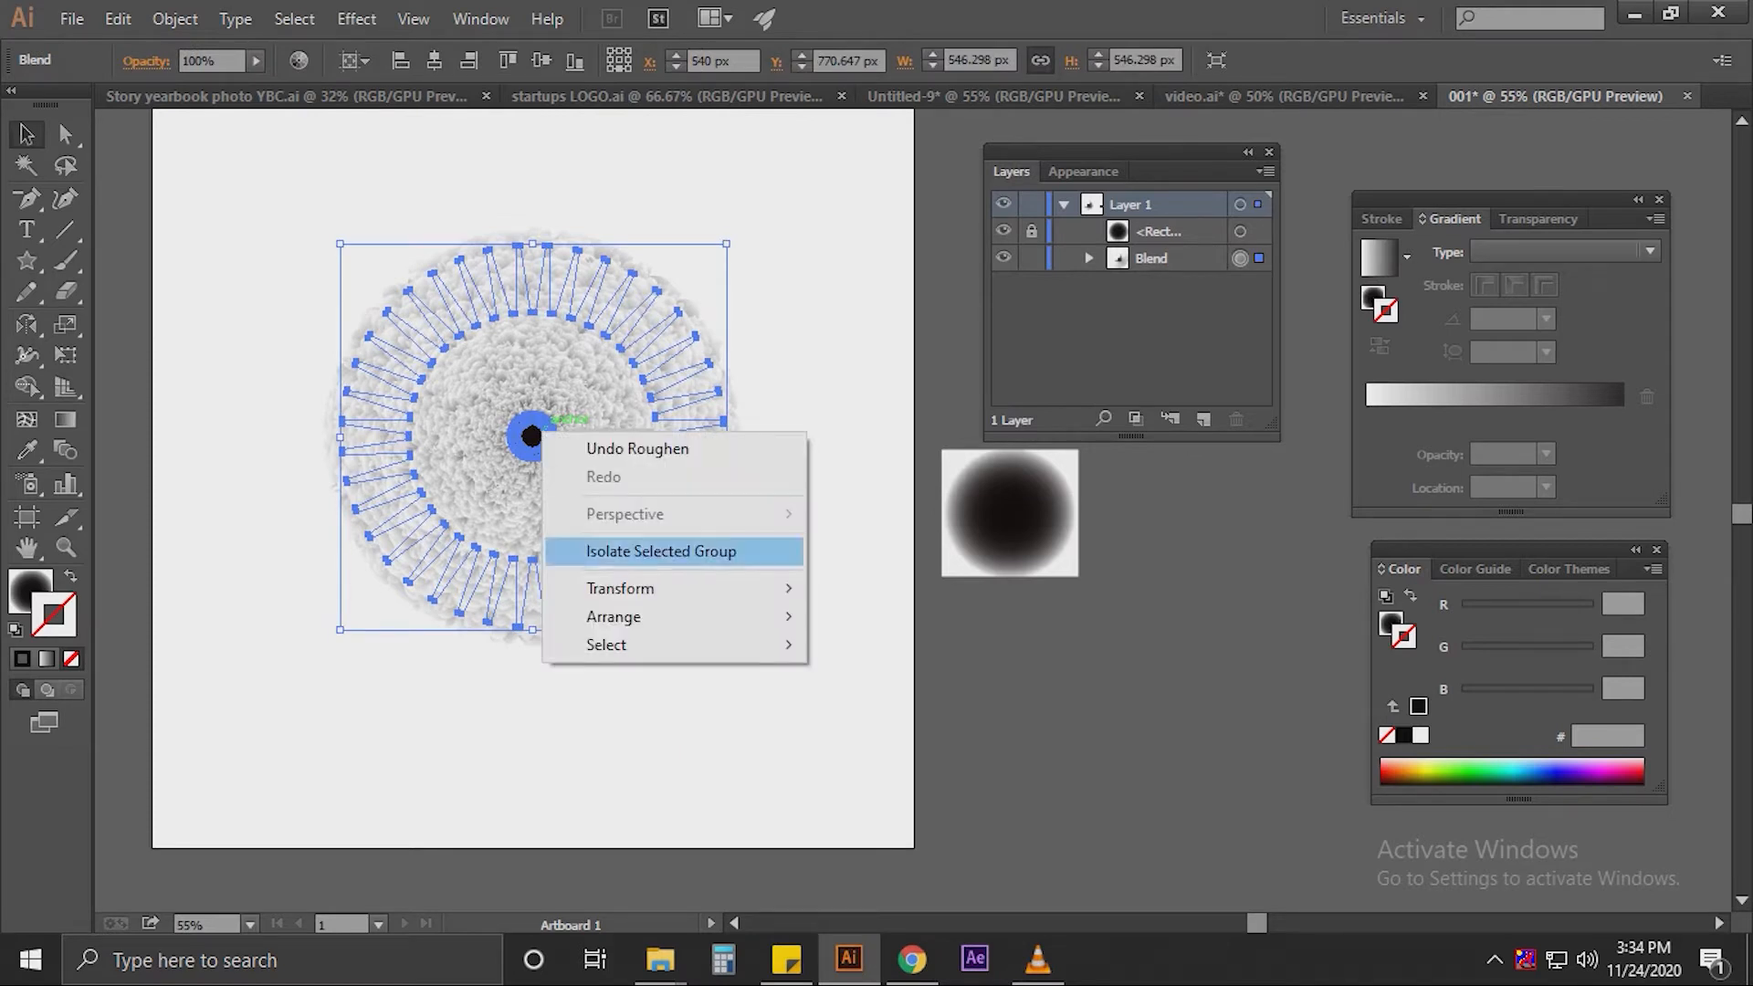
{"action": "left_click", "coordinate": [661, 550]}
{"action": "left_click_drag", "start_coordinate": [532, 436], "coordinate": [537, 287]}
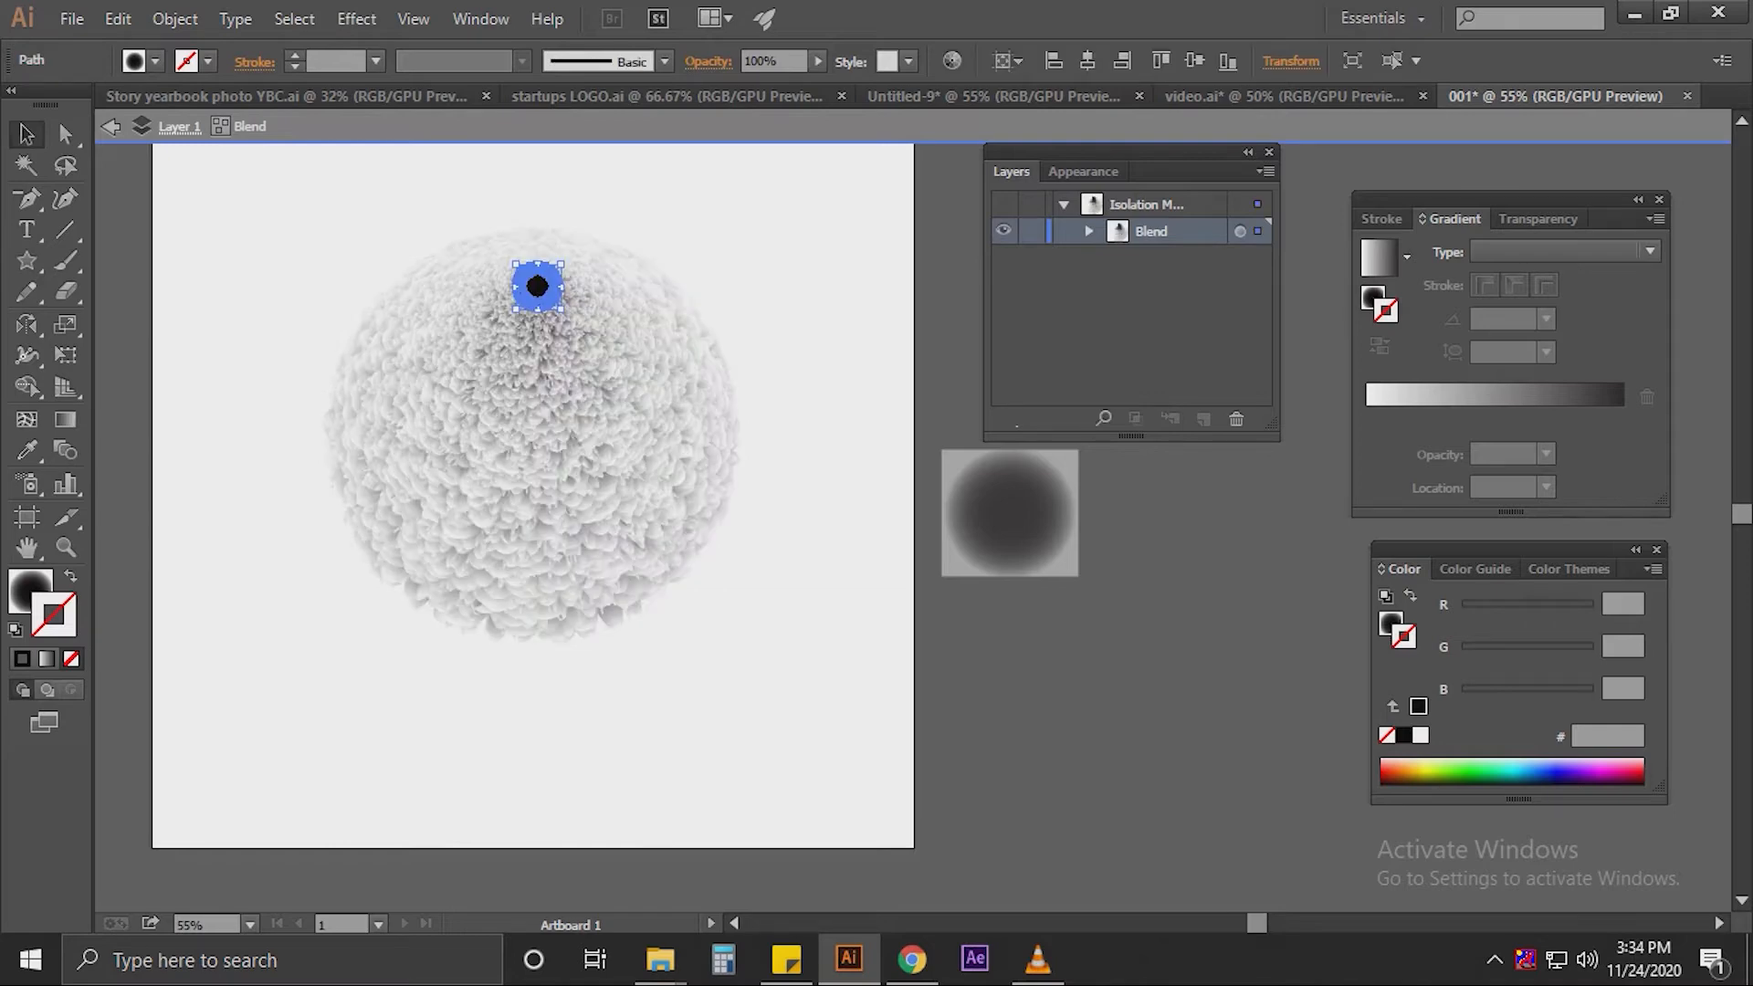
{"action": "key", "text": "Escape"}
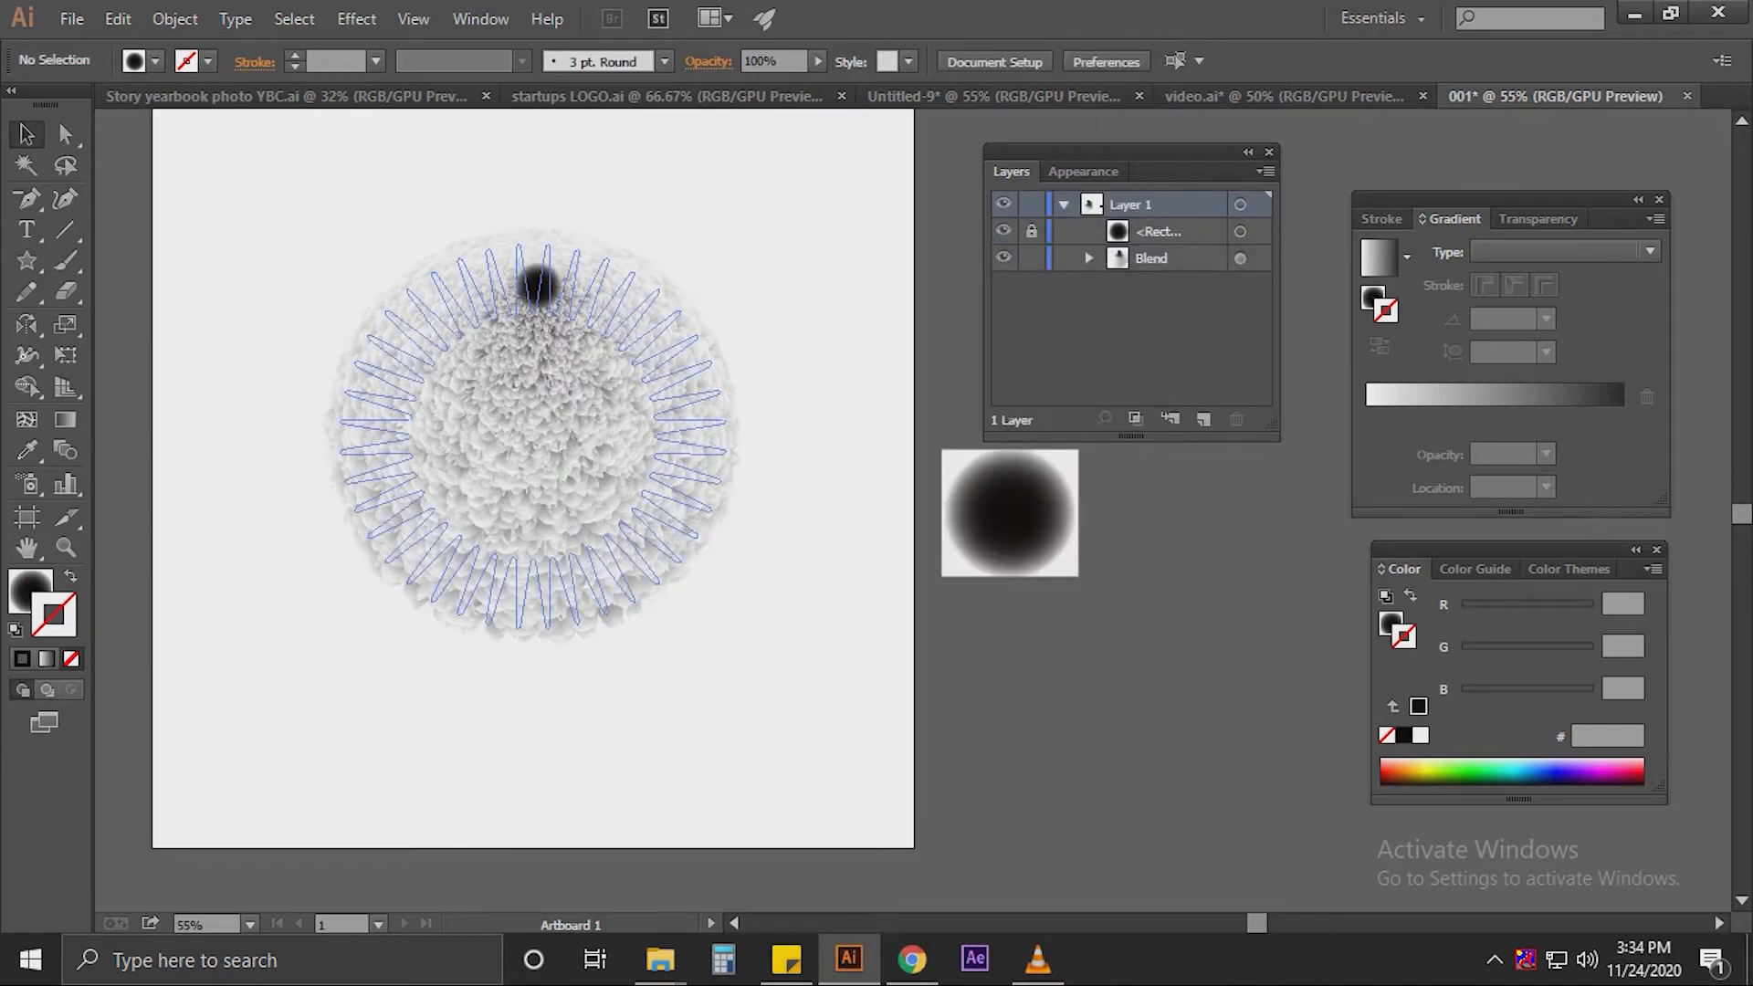
- Edit the blend's existing Pucker & Bloat effect and set it to -97% with preview on
{"action": "scroll", "coordinate": [534, 439], "scroll_direction": "down", "scroll_amount": 1}
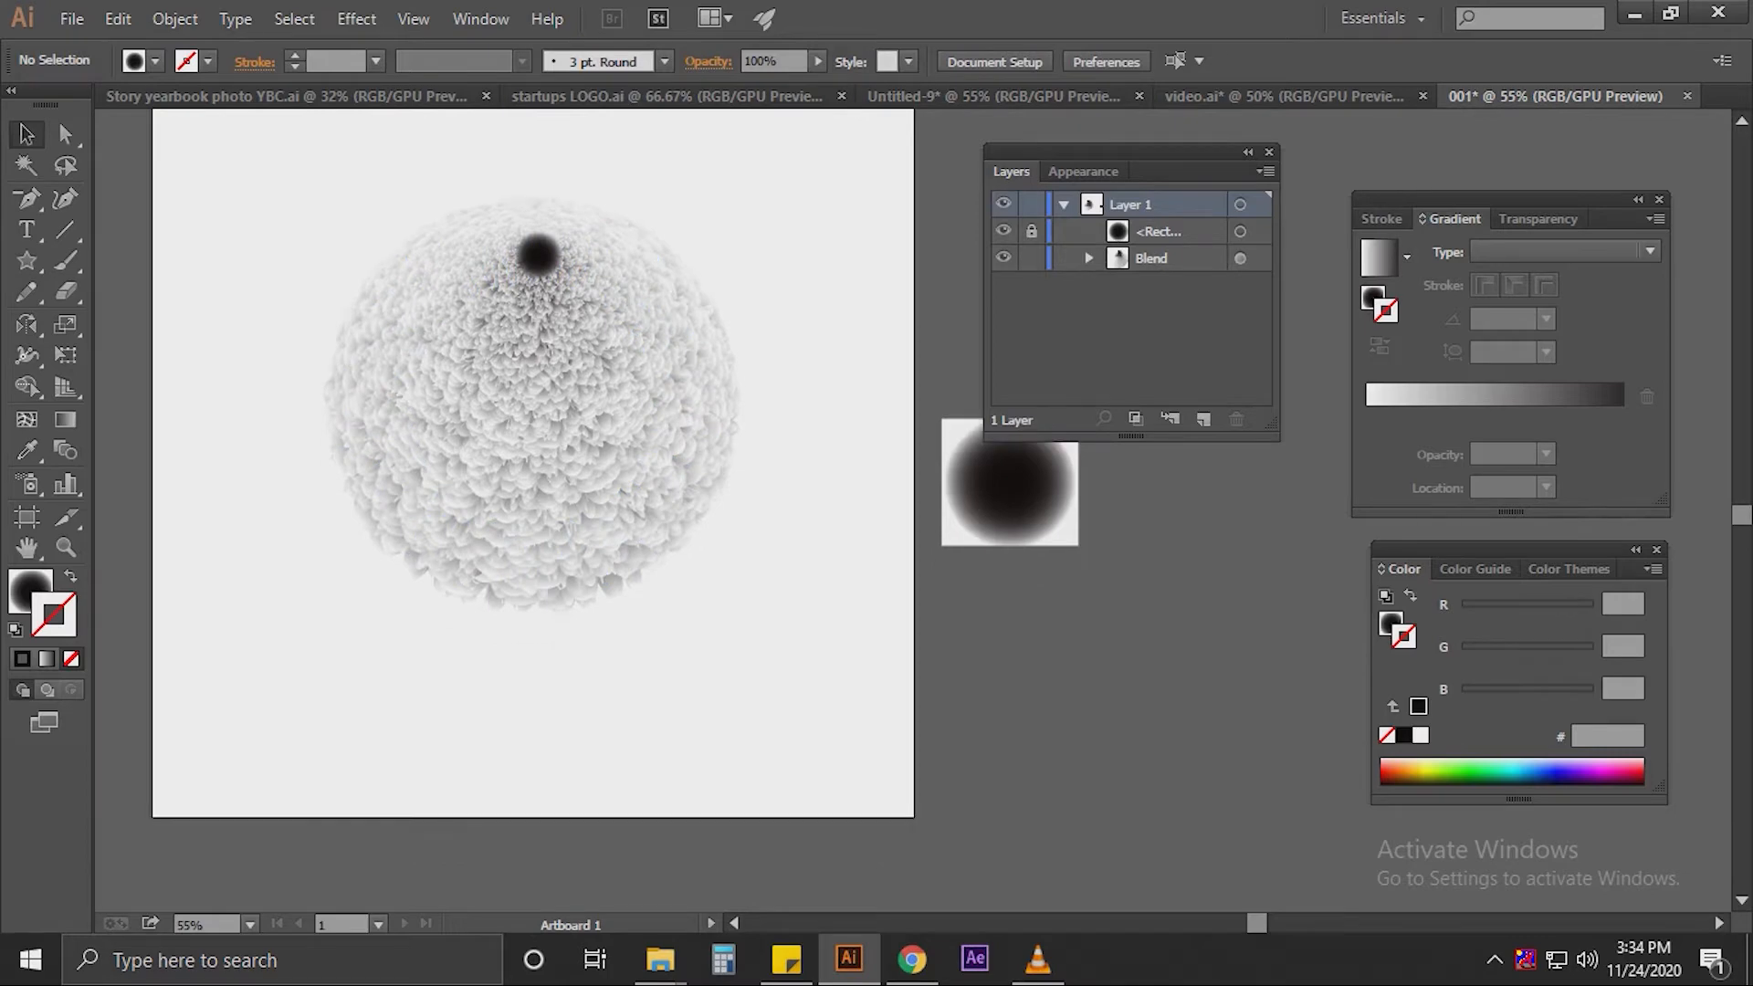
{"action": "left_click", "coordinate": [534, 401]}
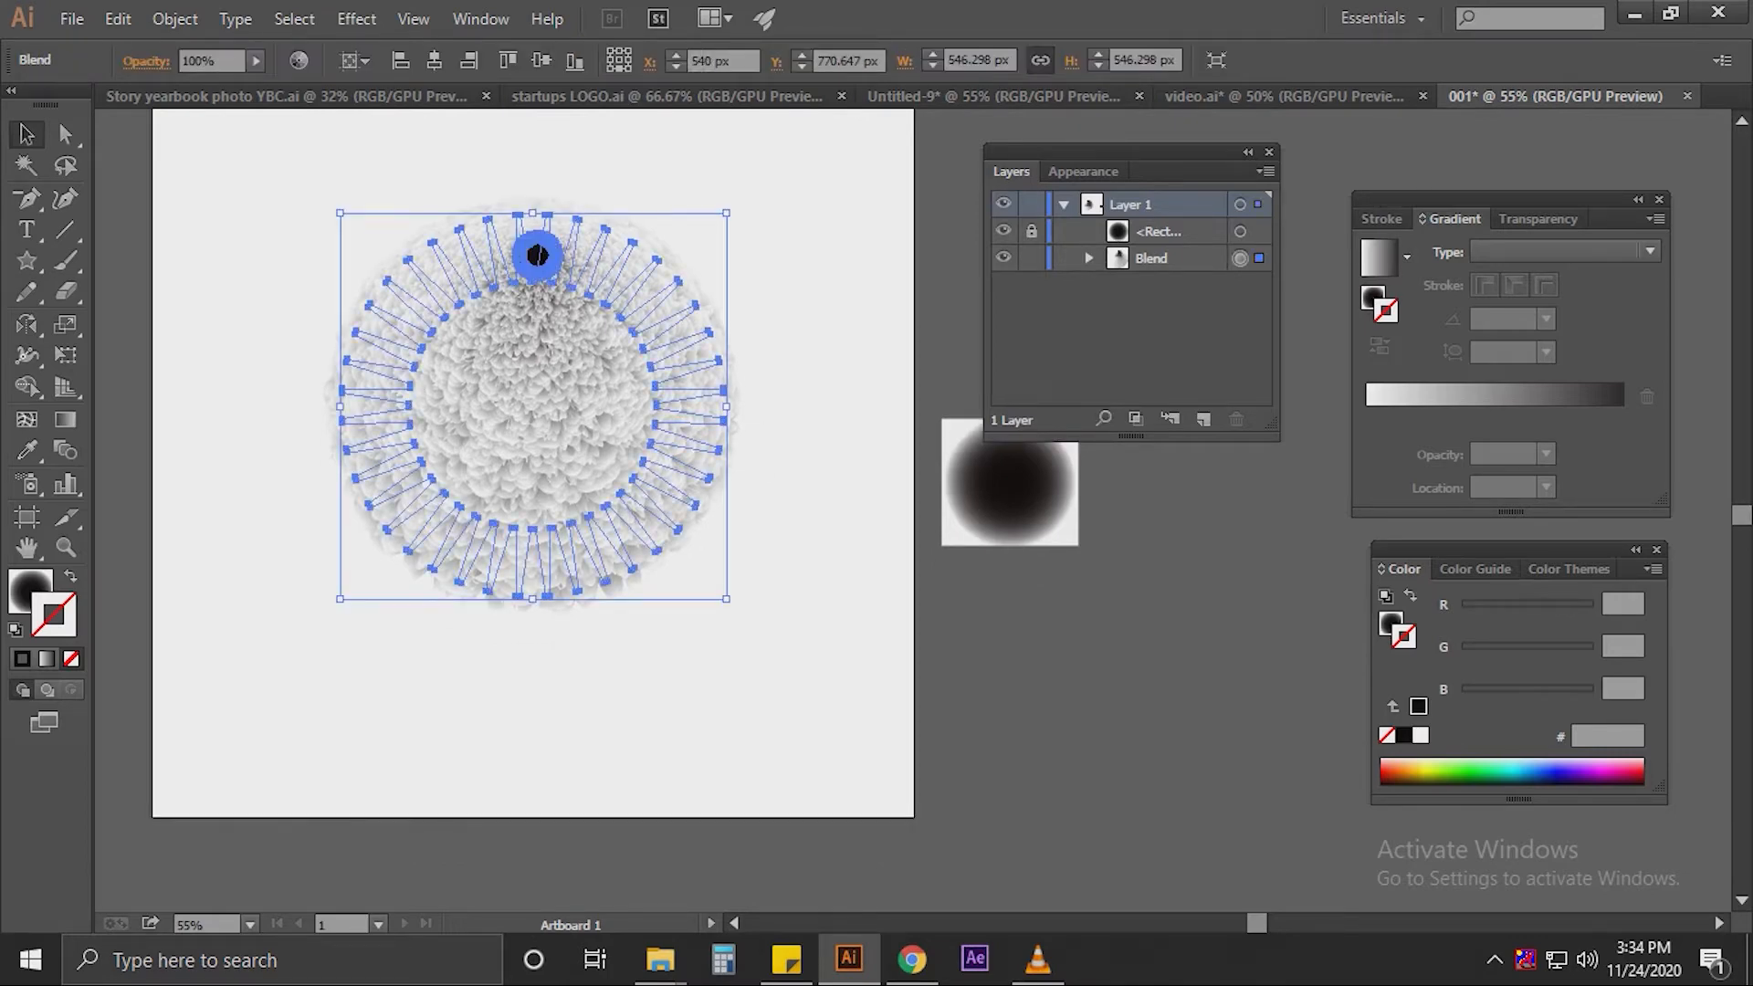
{"action": "left_click", "coordinate": [1083, 171]}
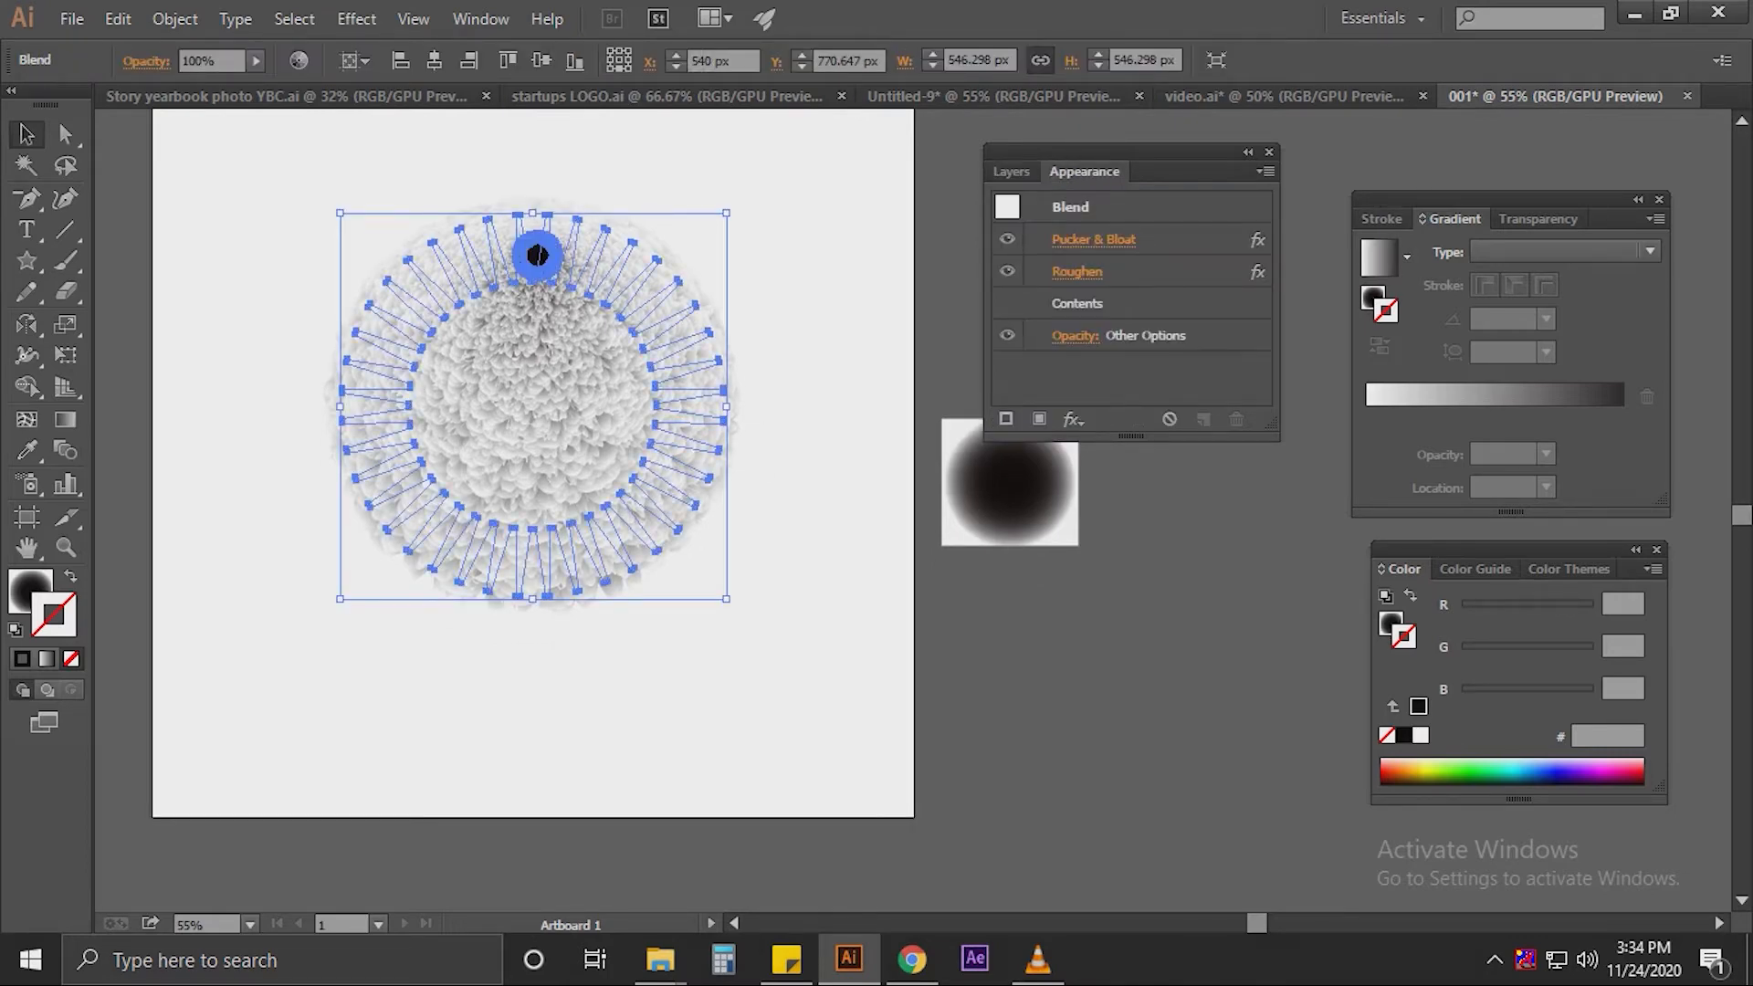
{"action": "left_click", "coordinate": [1094, 240]}
{"action": "left_click", "coordinate": [993, 464]}
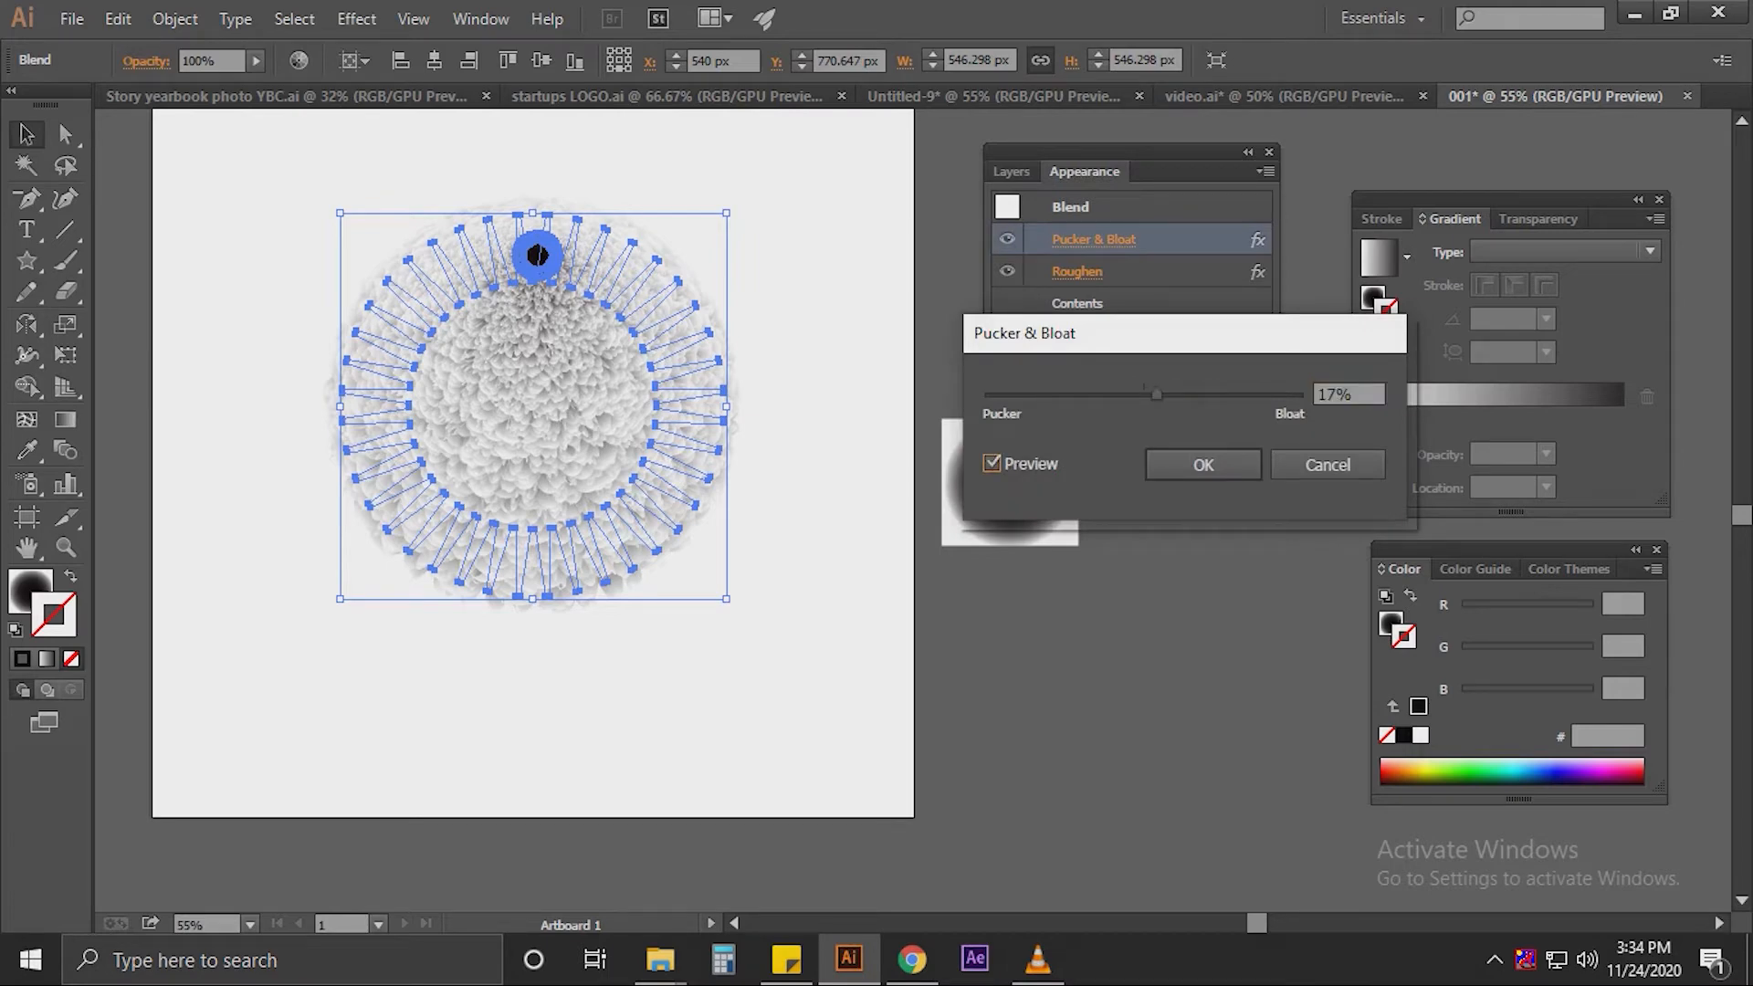
{"action": "key", "text": "shift+Tab"}
{"action": "type", "text": "-29"}
{"action": "left_click_drag", "start_coordinate": [1122, 394], "coordinate": [1116, 394]}
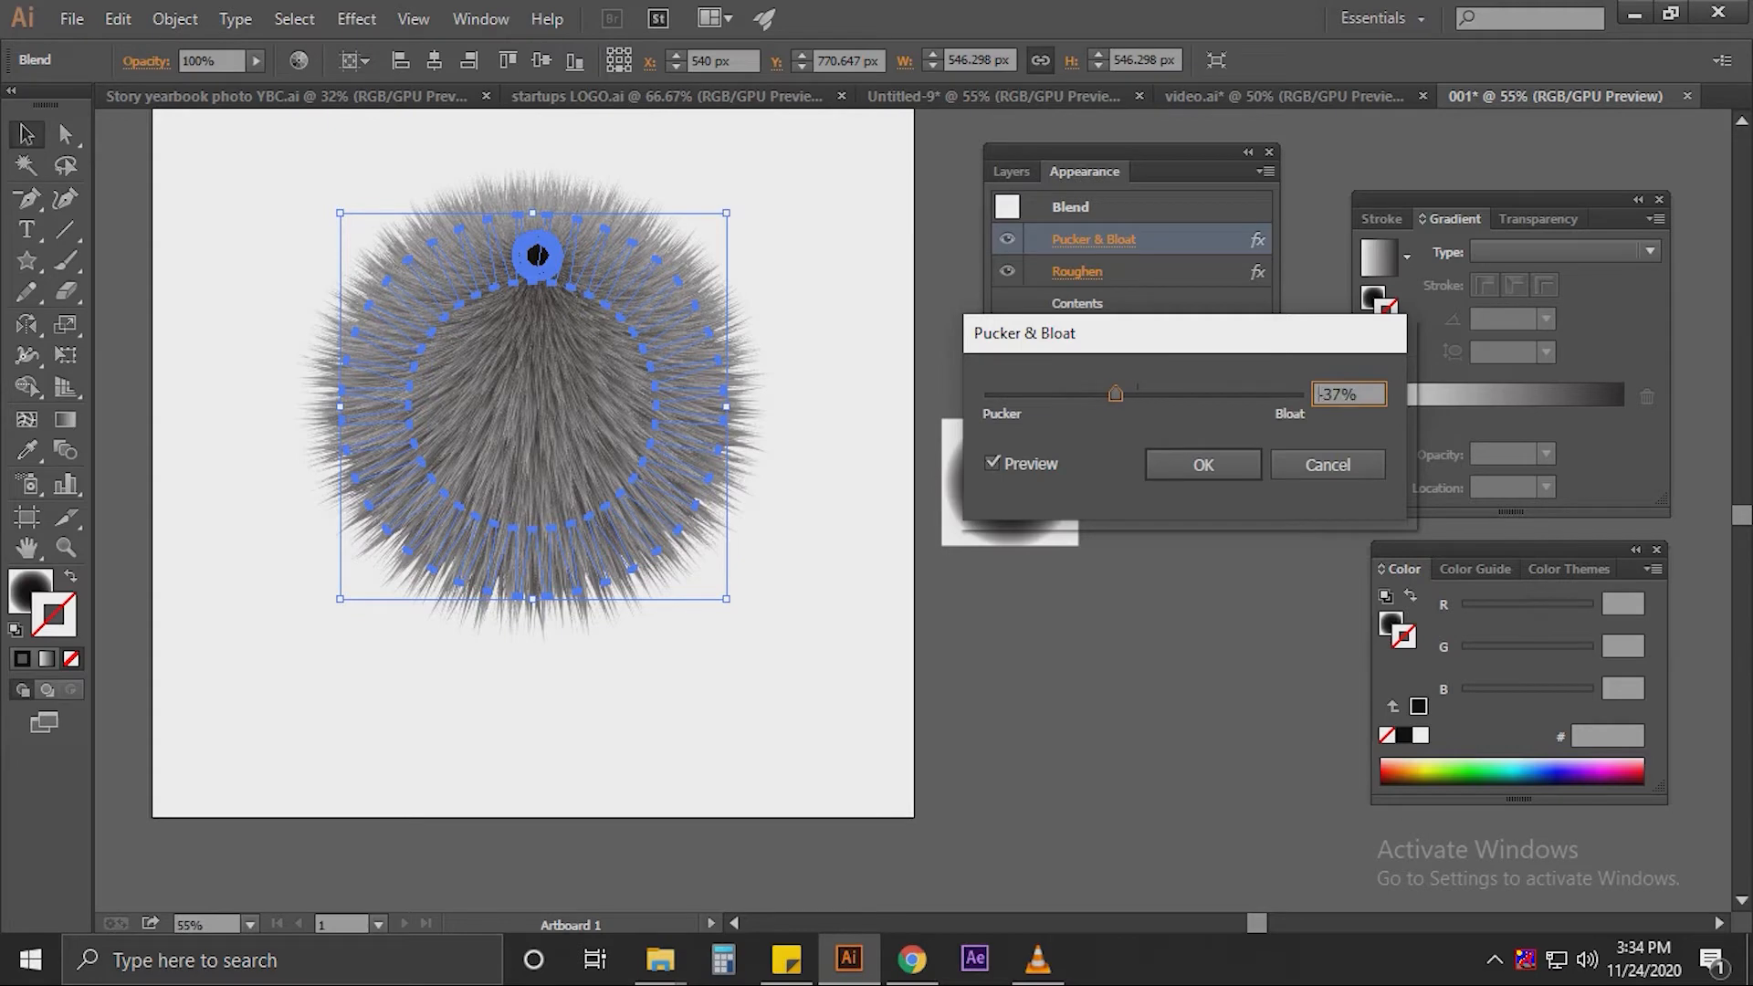
{"action": "type", "text": "-98"}
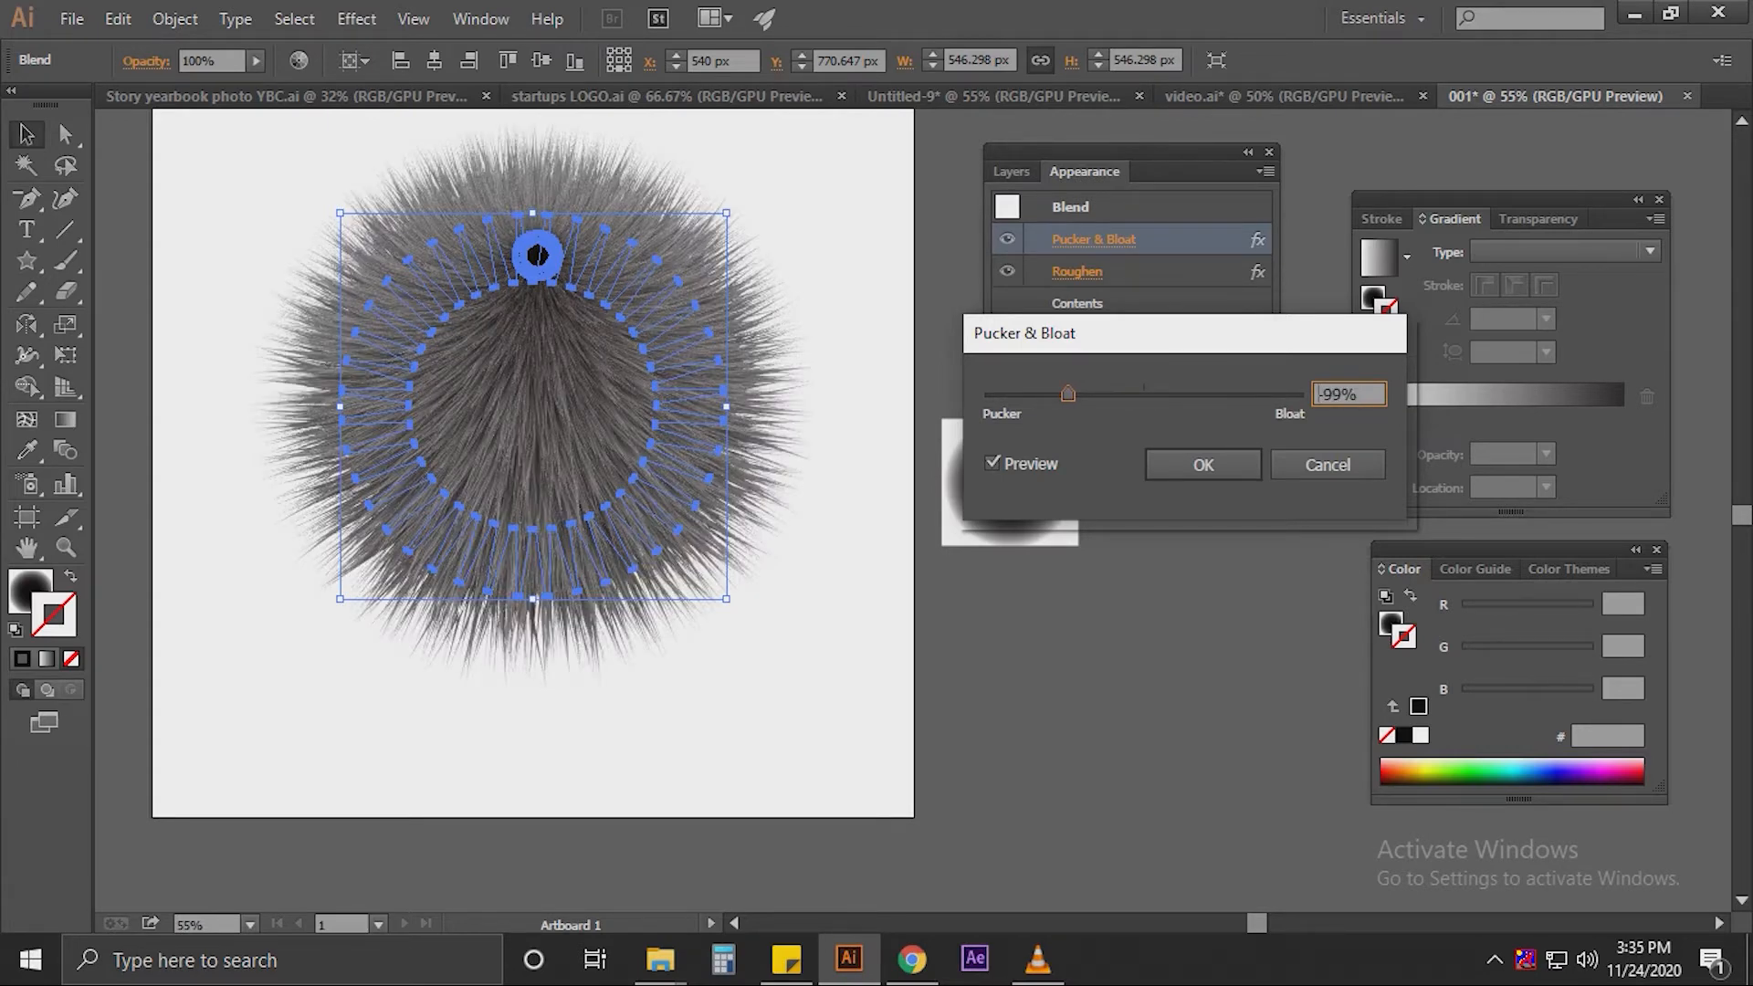
{"action": "type", "text": "-122-110"}
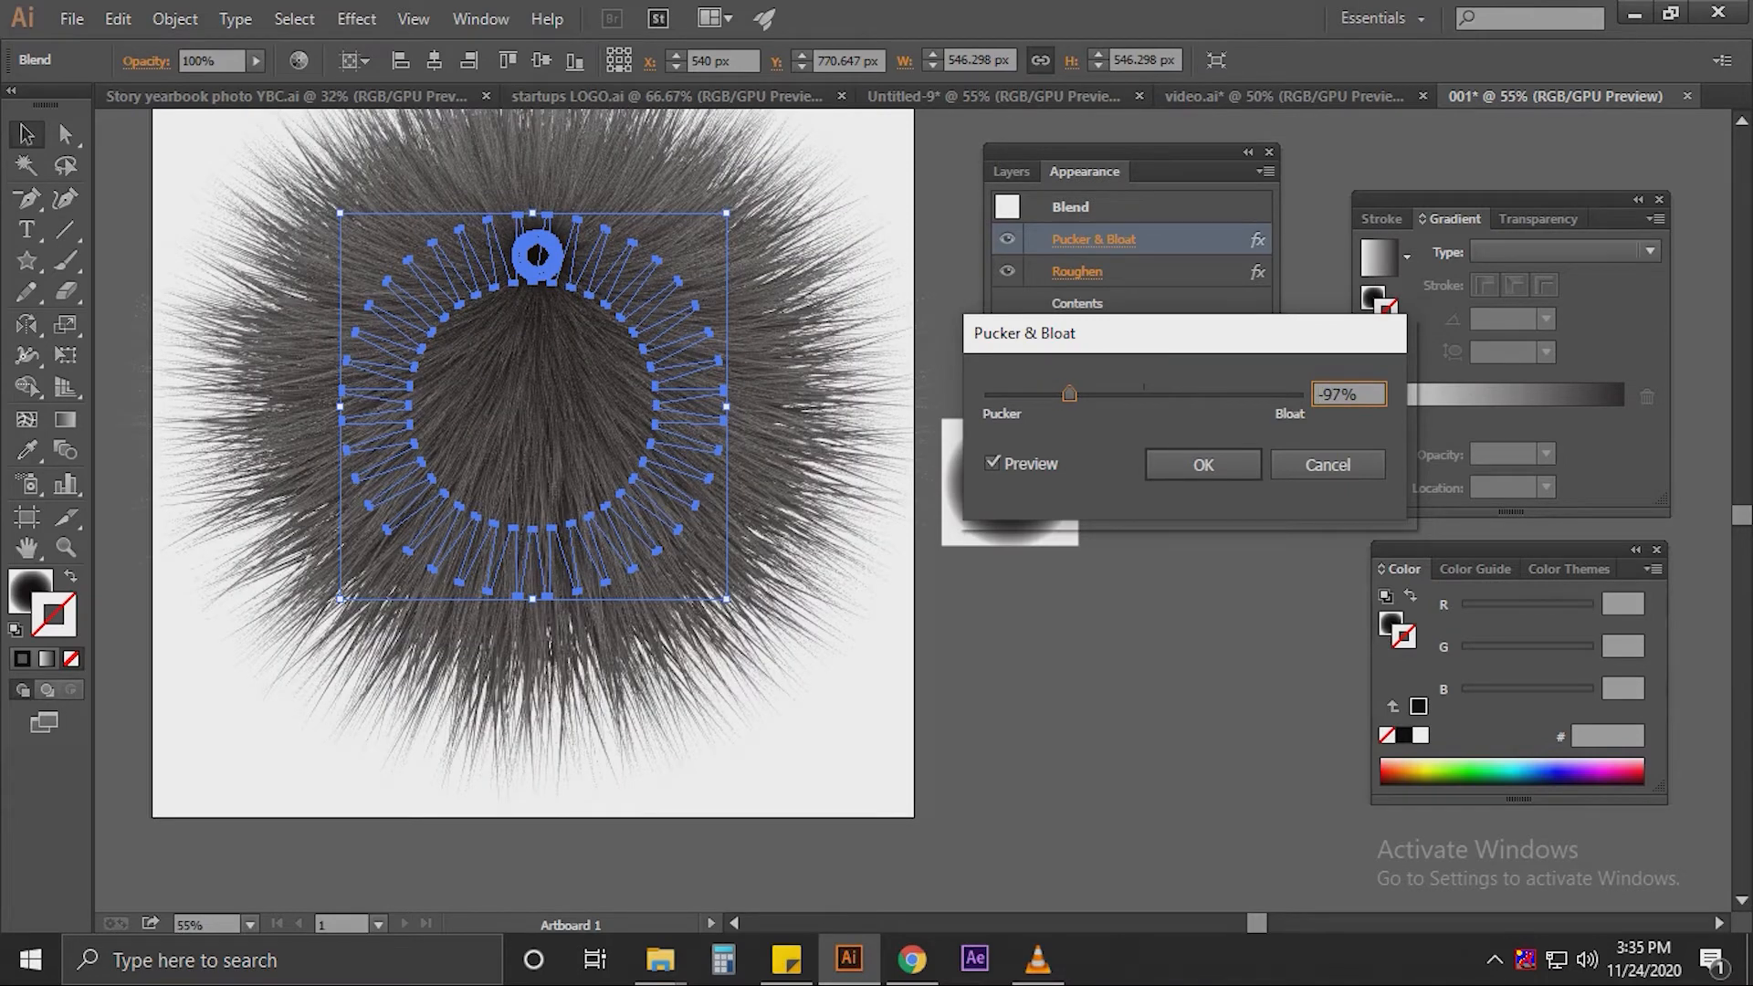
{"action": "key", "text": "Return"}
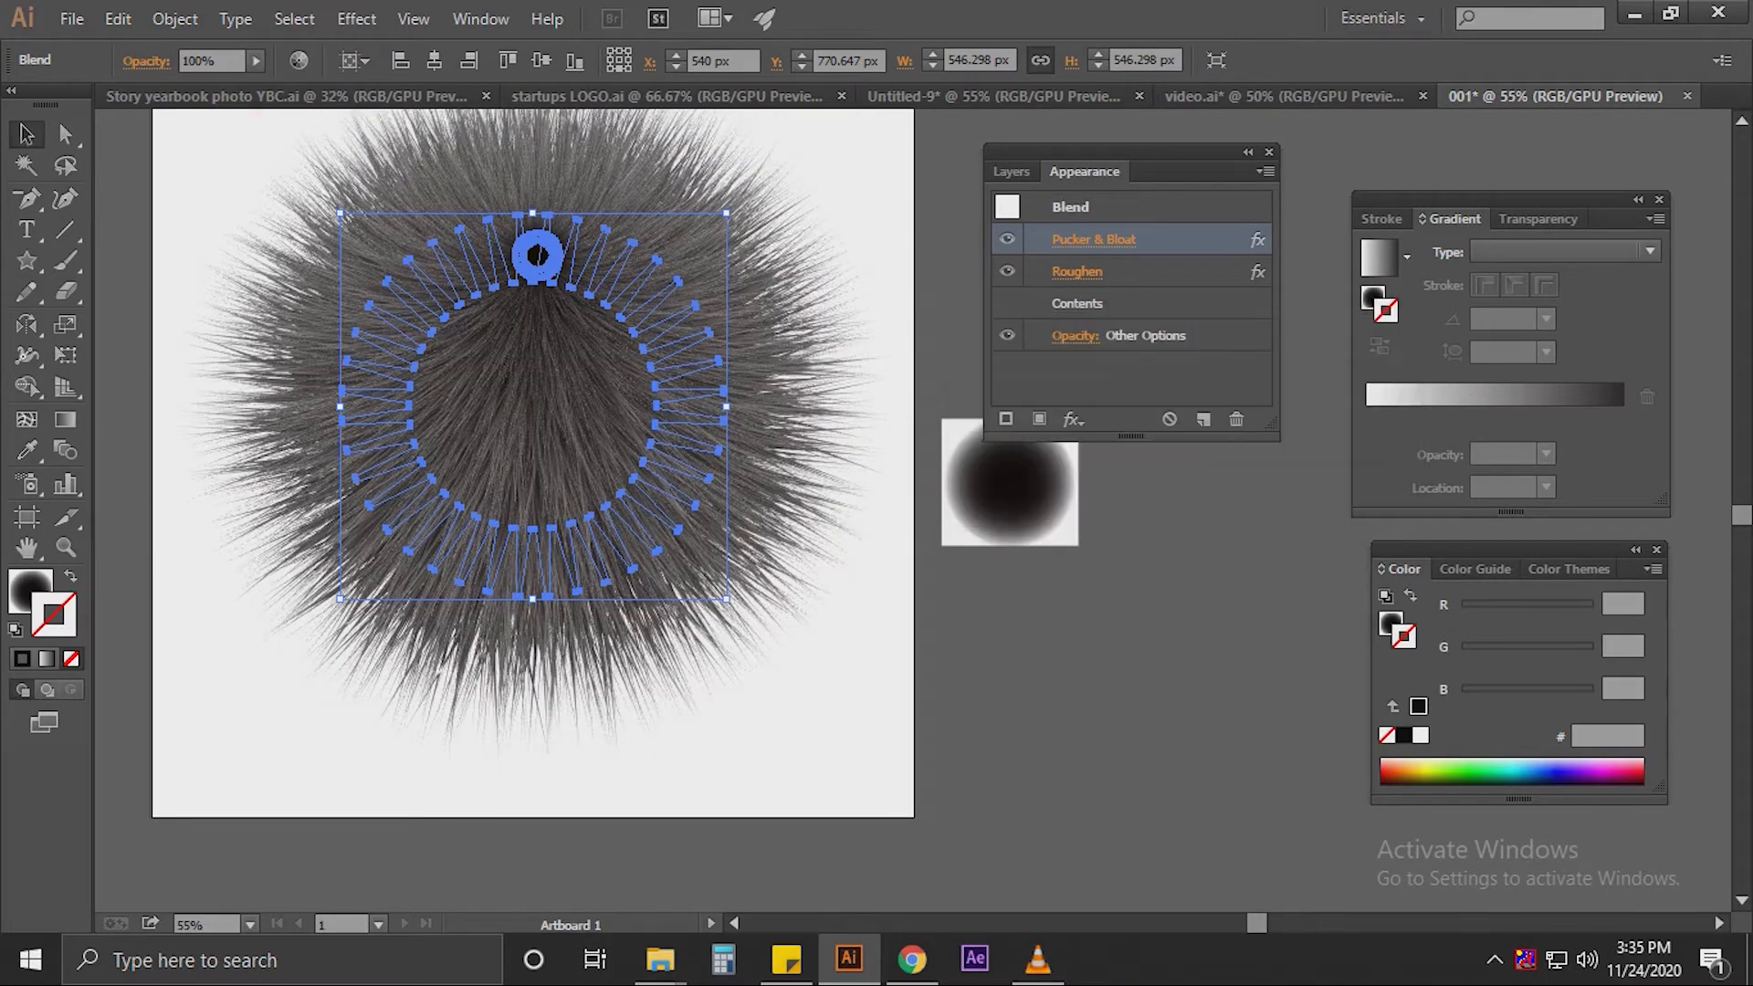
{"action": "key", "text": "ctrl+shift+a"}
{"action": "key", "text": "a"}
{"action": "left_click", "coordinate": [537, 256]}
{"action": "left_click_drag", "start_coordinate": [539, 242], "coordinate": [554, 356]}
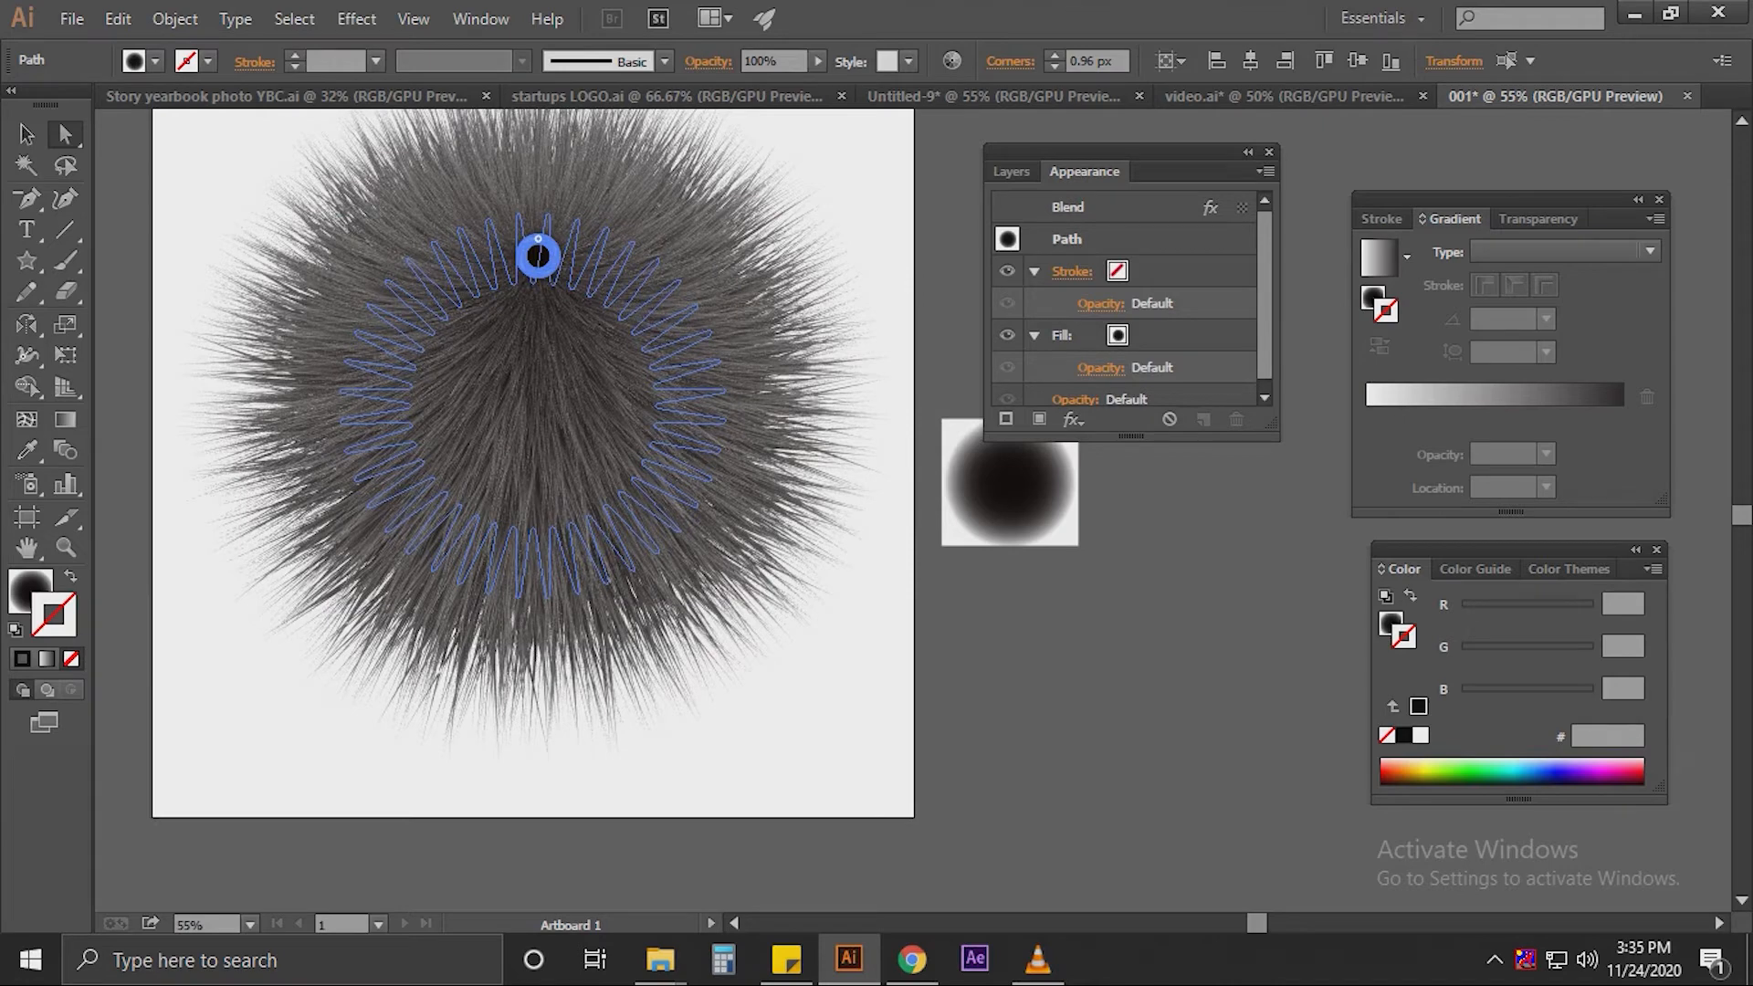
{"action": "key", "text": "ctrl+shift+a"}
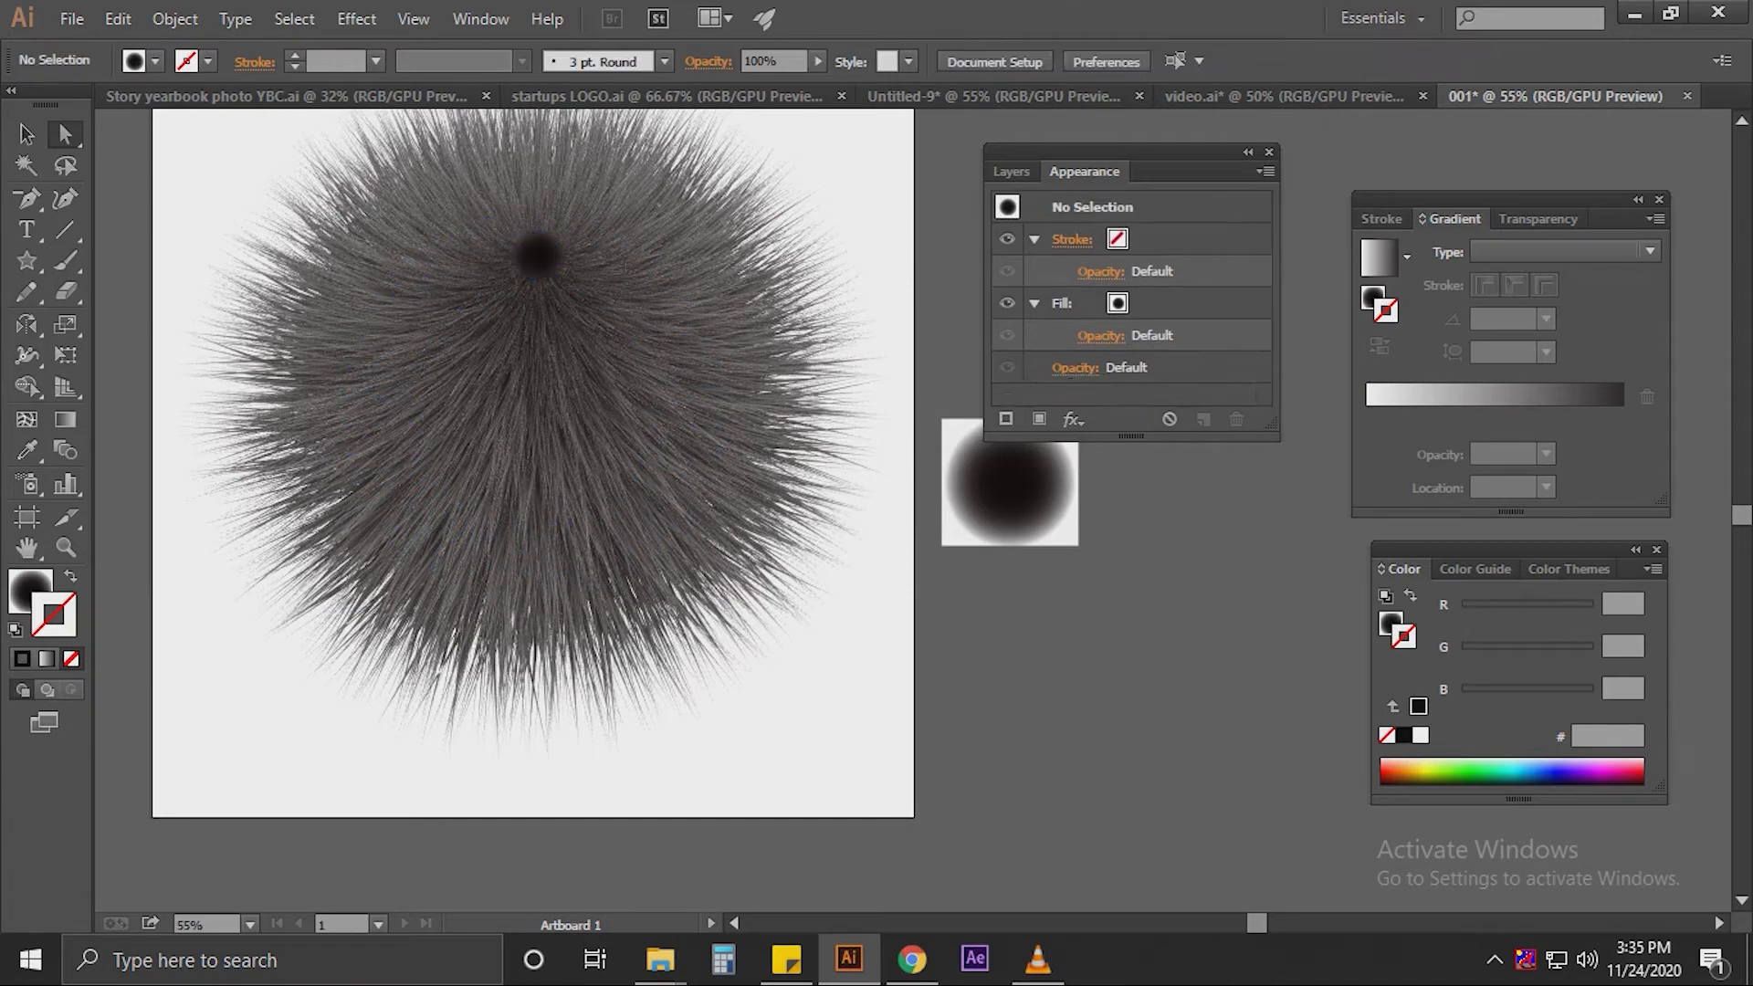
- Isolate the blend and move the large star slightly straight down, leaving the small star in place
{"action": "key", "text": "v"}
{"action": "right_click", "coordinate": [536, 253]}
{"action": "left_click", "coordinate": [653, 371]}
{"action": "left_click_drag", "start_coordinate": [535, 377], "coordinate": [535, 409]}
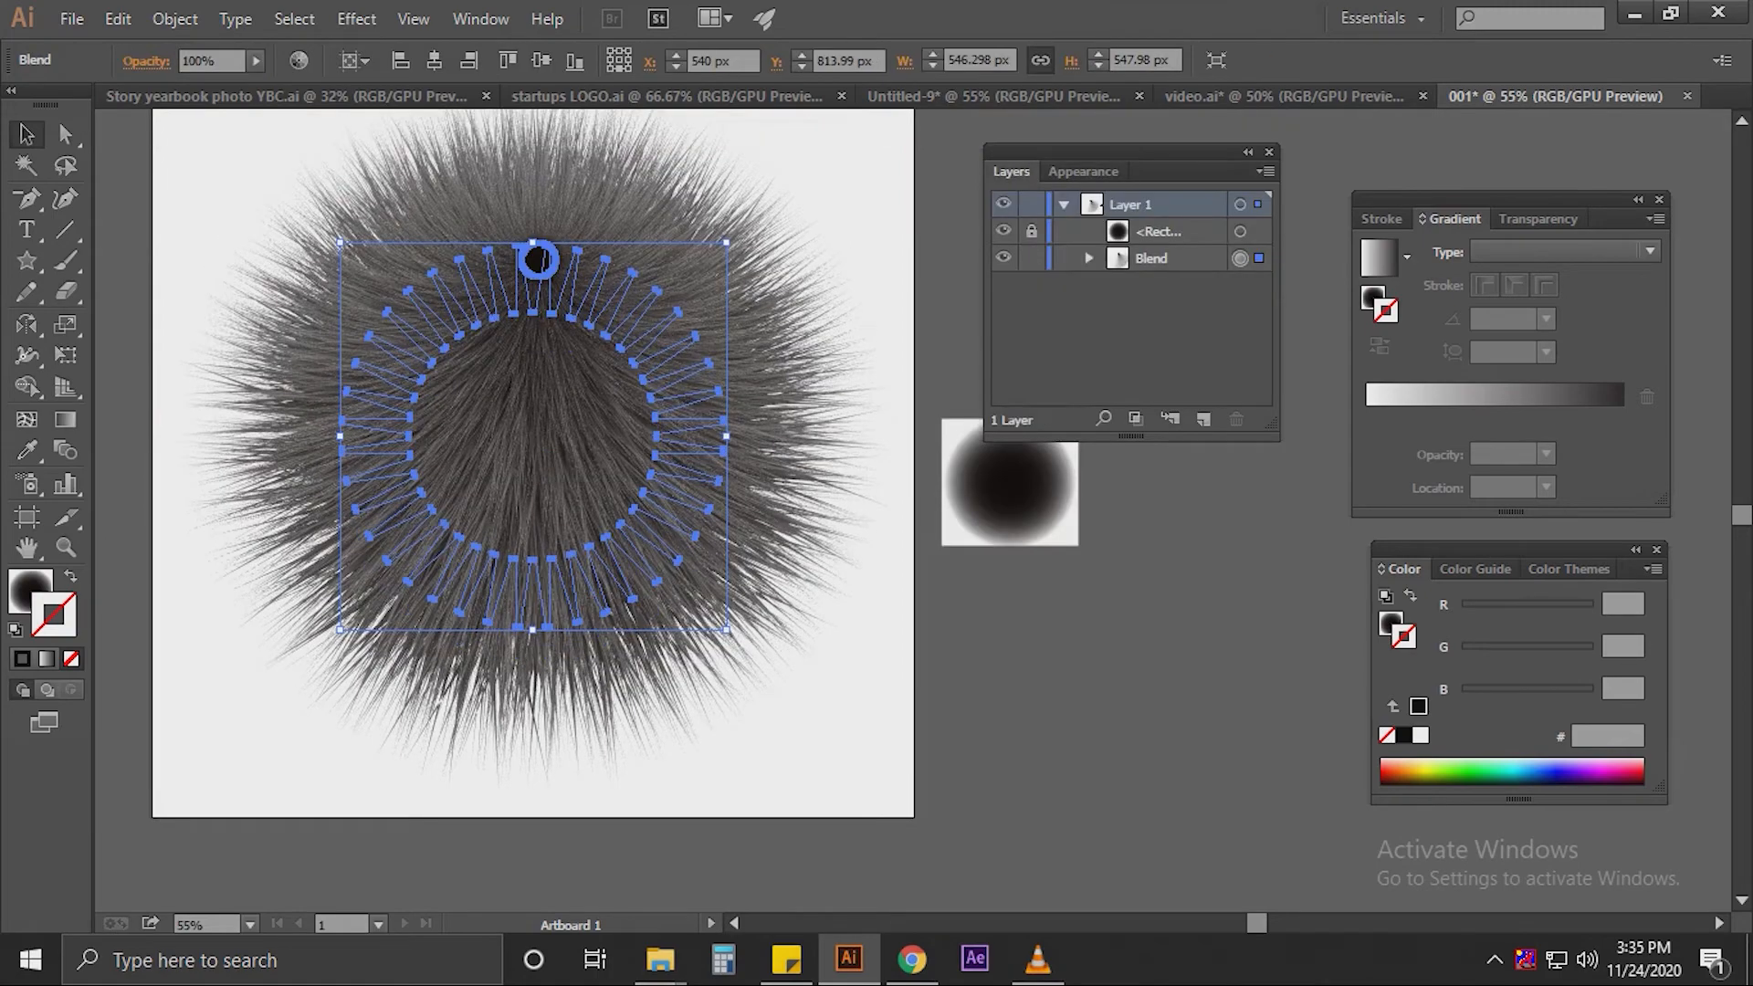
- Scale the furry ball down proportionally, shift it slightly towards the middle of the artboard and deselect it
{"action": "left_click_drag", "start_coordinate": [727, 242], "coordinate": [689, 245]}
{"action": "left_click", "coordinate": [793, 199]}
{"action": "left_click_drag", "start_coordinate": [626, 343], "coordinate": [596, 380]}
{"action": "left_click_drag", "start_coordinate": [505, 328], "coordinate": [512, 343]}
{"action": "key", "text": "ctrl+shift+a"}
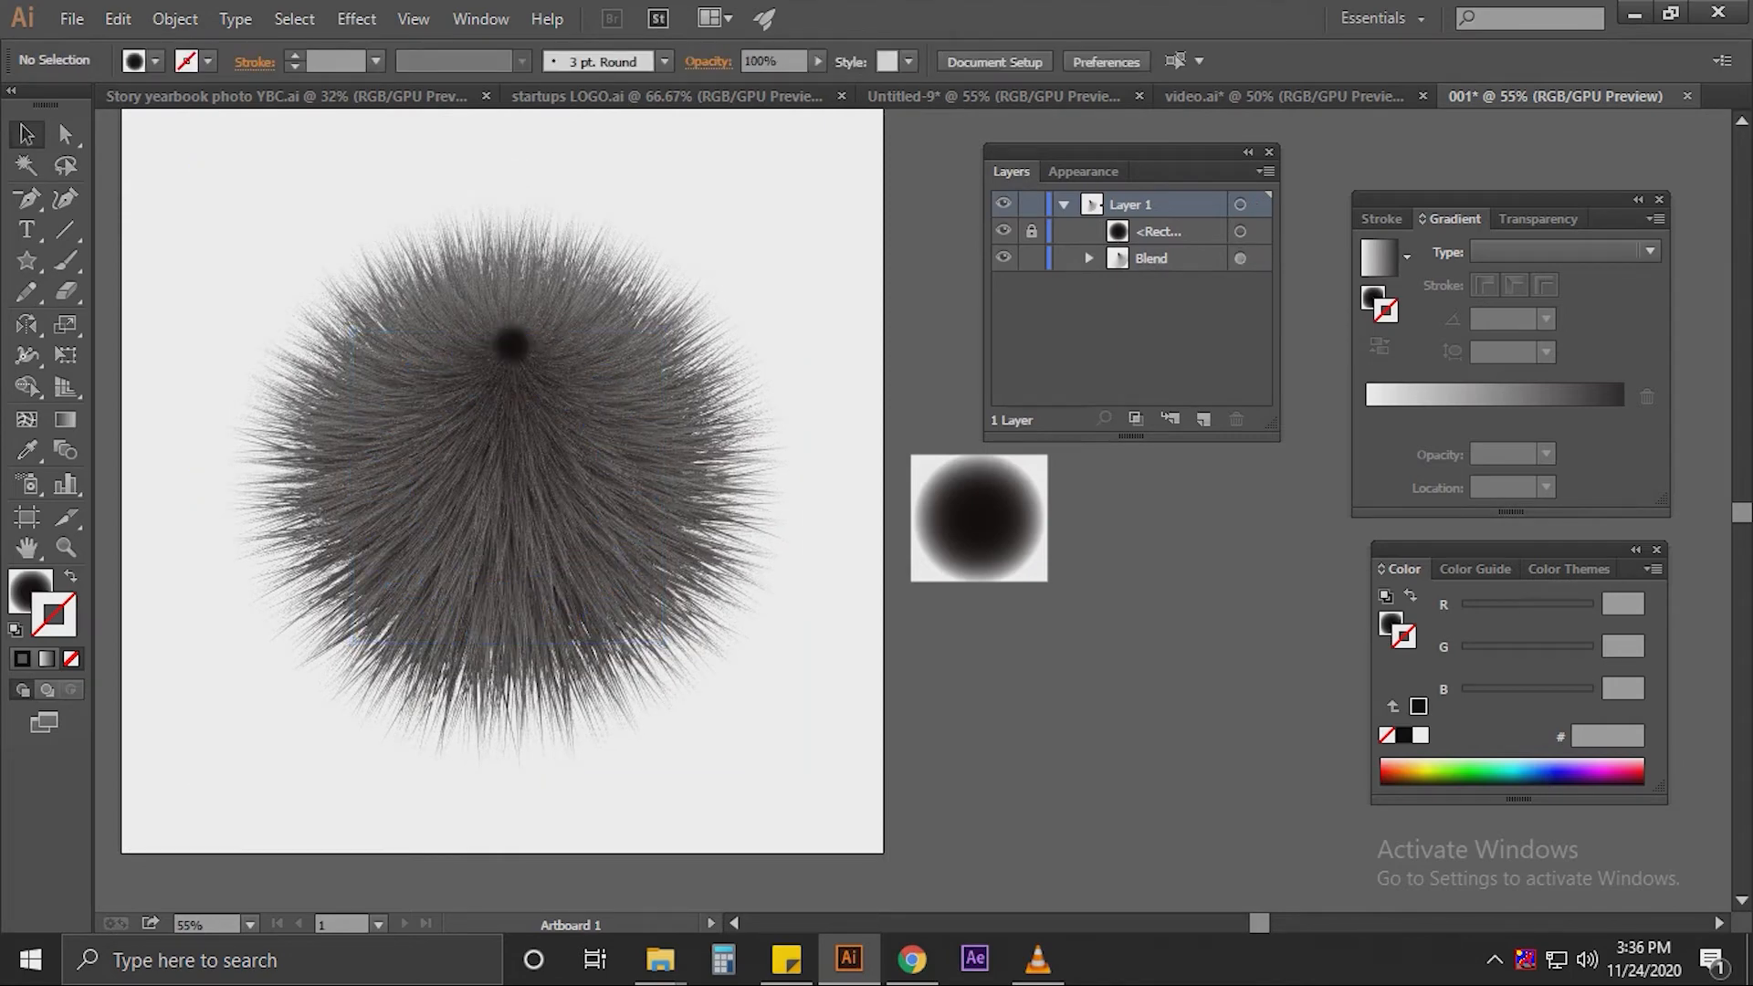
{"action": "left_click_drag", "start_coordinate": [511, 438], "coordinate": [576, 467]}
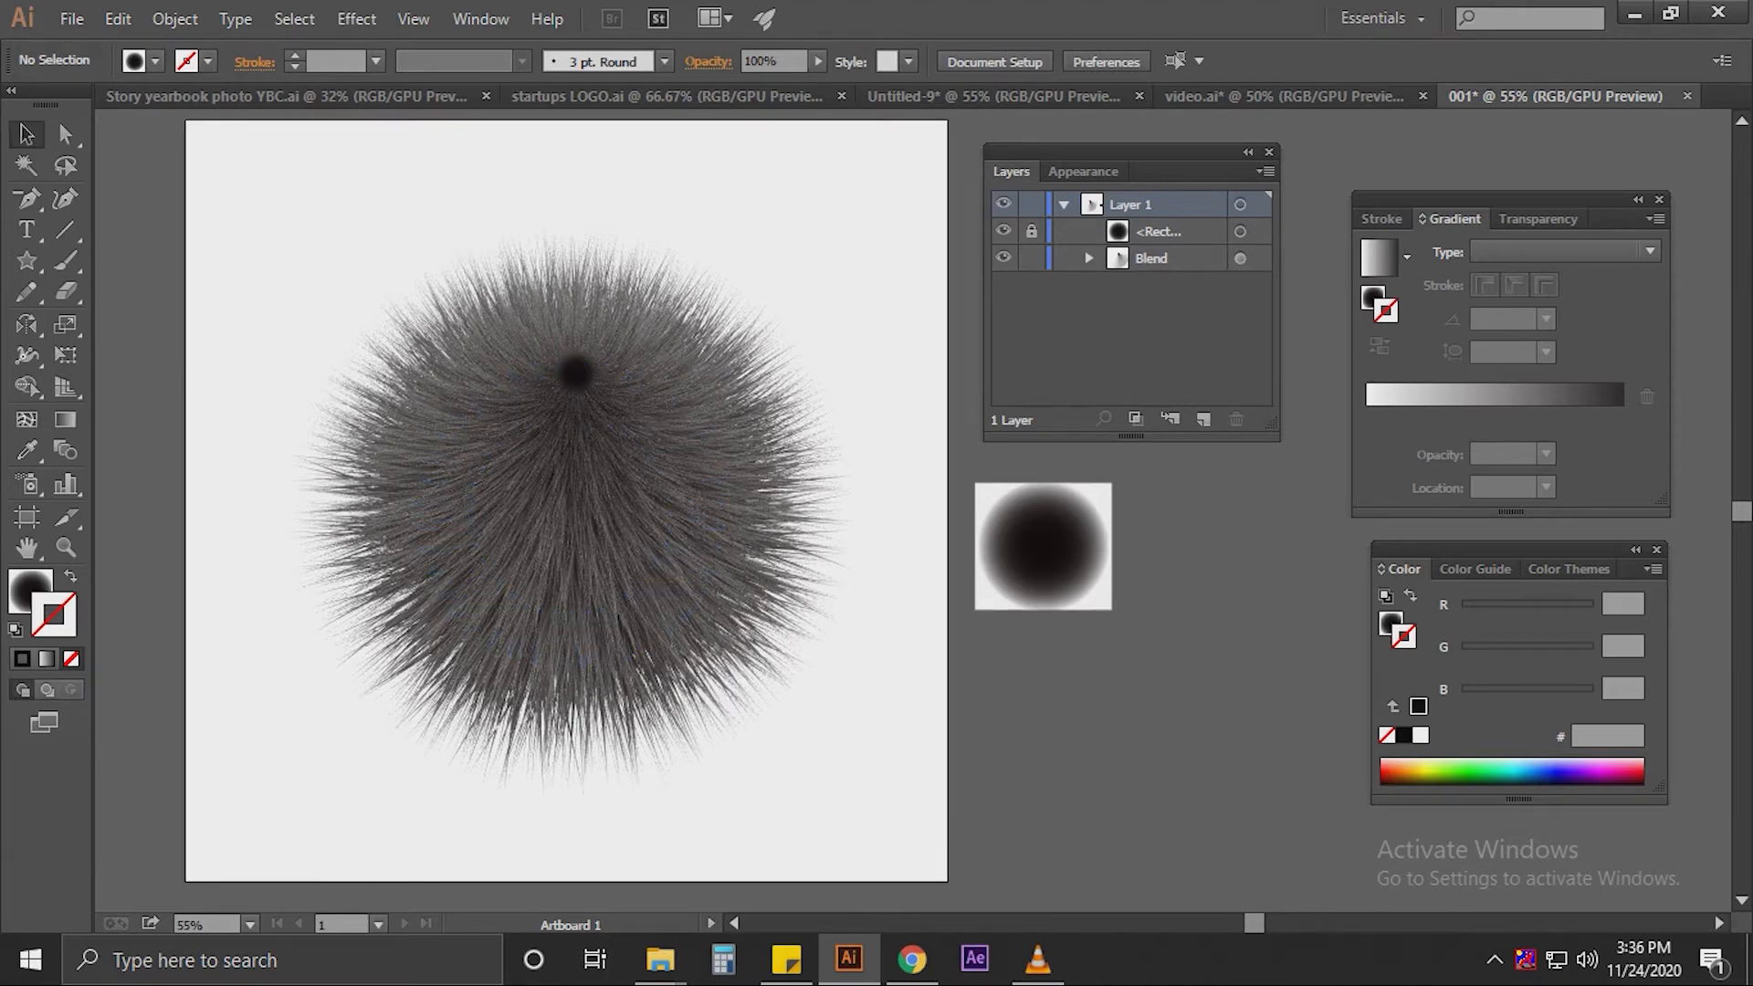
- Draw a rectangle covering the whole artboard, fill it with the radial gradient and set the gradient midpoint to 56.84%
{"action": "left_click", "coordinate": [26, 261]}
{"action": "left_click_drag", "start_coordinate": [185, 119], "coordinate": [948, 882]}
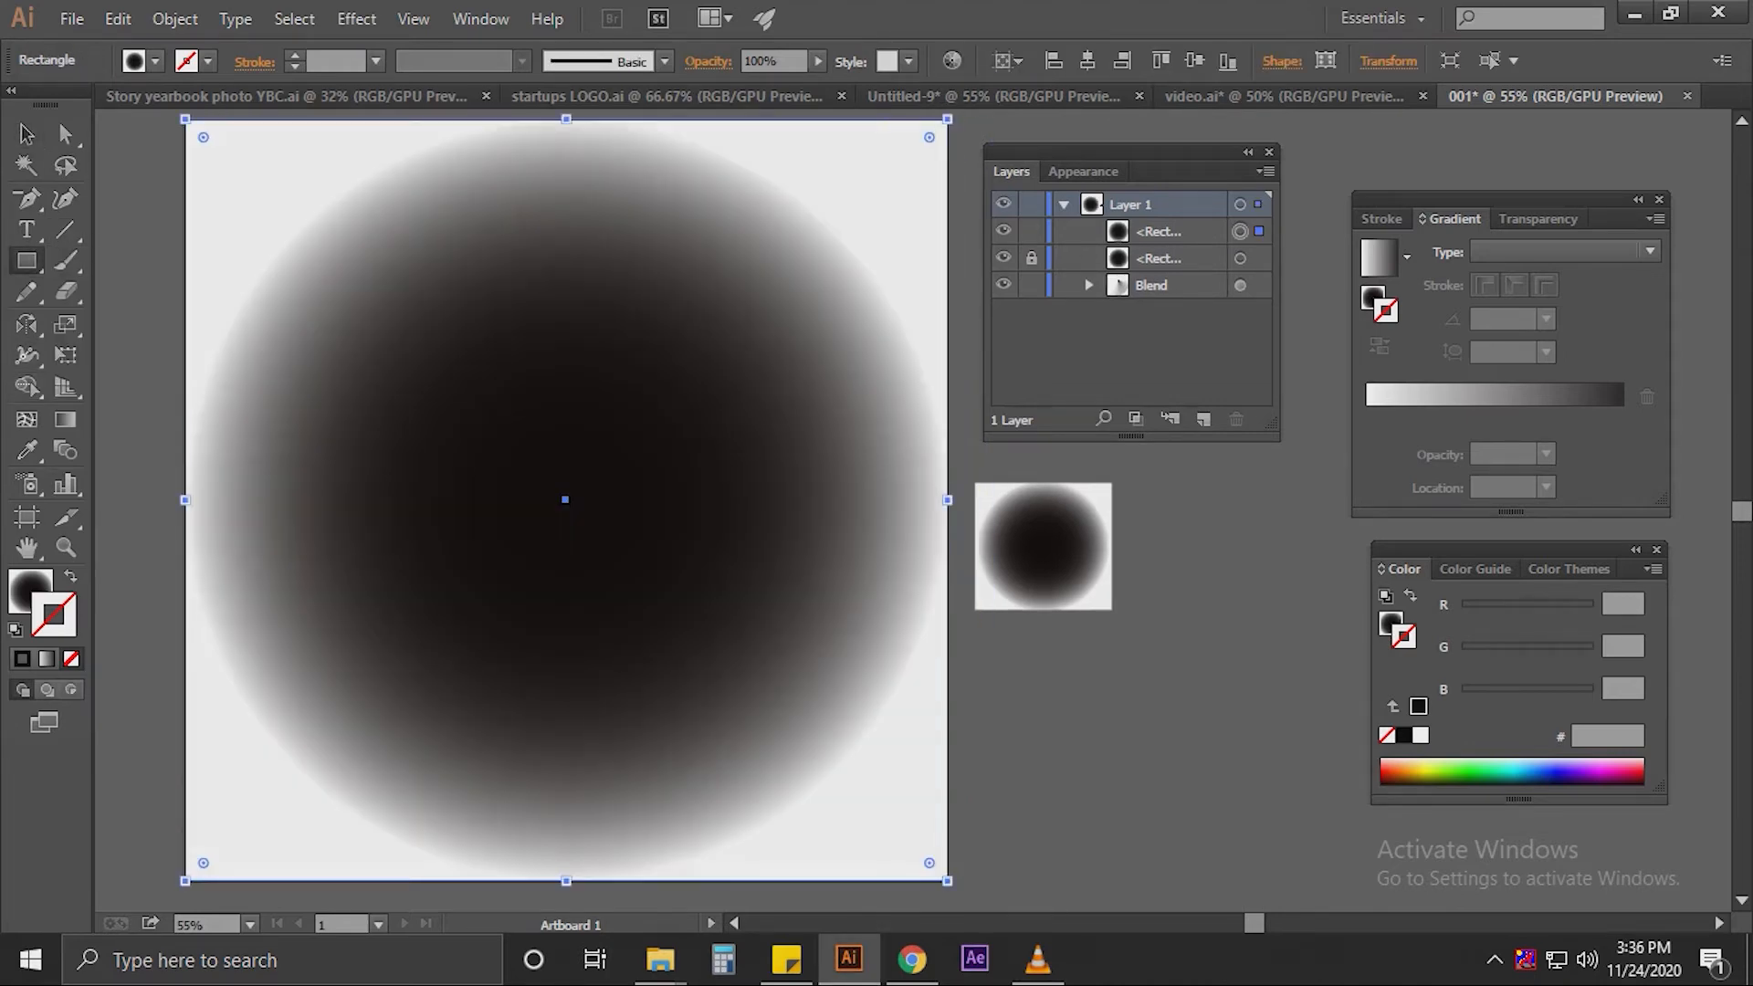
{"action": "left_click", "coordinate": [1373, 298]}
{"action": "left_click", "coordinate": [1380, 346]}
{"action": "left_click_drag", "start_coordinate": [1409, 376], "coordinate": [1513, 376]}
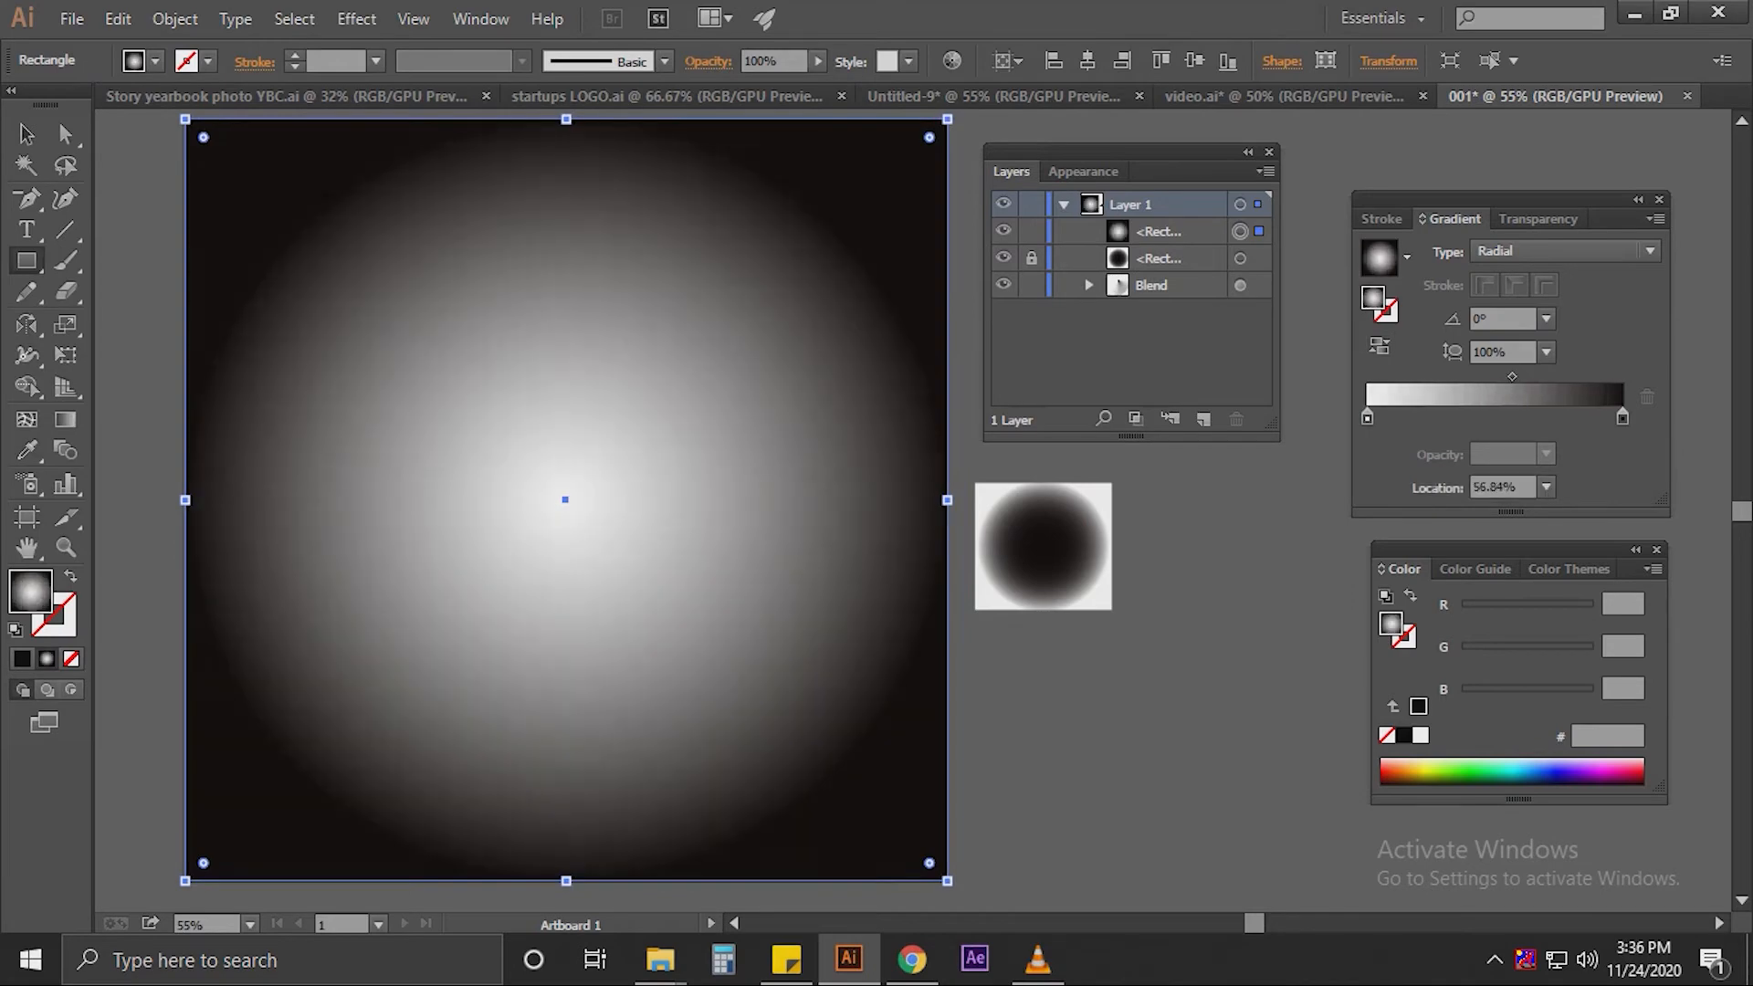
- Change the rectangle gradient's dark outer stop to a light grey using HSB values
{"action": "left_click", "coordinate": [1623, 417]}
{"action": "left_click", "coordinate": [1421, 735]}
{"action": "left_click", "coordinate": [1653, 569]}
{"action": "left_click", "coordinate": [1445, 670]}
{"action": "left_click_drag", "start_coordinate": [1592, 694], "coordinate": [1543, 695]}
- Move the background rectangle below the blend in the stacking order, lighten its outer gradient colour slightly and deselect it
{"action": "left_click", "coordinate": [1178, 232]}
{"action": "left_click_drag", "start_coordinate": [1178, 232], "coordinate": [1178, 297]}
{"action": "key", "text": "v"}
{"action": "left_click_drag", "start_coordinate": [1543, 695], "coordinate": [1572, 695]}
{"action": "left_click", "coordinate": [1153, 703]}
- Draw a wide, flat ellipse under the furry ball and fill it with solid grey as a shadow
{"action": "scroll", "coordinate": [822, 593], "scroll_direction": "down", "scroll_amount": 2}
{"action": "left_click_drag", "start_coordinate": [28, 261], "coordinate": [118, 323]}
{"action": "left_click_drag", "start_coordinate": [354, 690], "coordinate": [794, 735]}
{"action": "key", "text": "v"}
{"action": "left_click", "coordinate": [22, 658]}
{"action": "left_click_drag", "start_coordinate": [1572, 692], "coordinate": [1524, 691]}
- Apply a Gaussian Blur to the shadow ellipse, narrow it from both sides and deselect it
{"action": "left_click", "coordinate": [357, 19]}
{"action": "mouse_move", "coordinate": [438, 447]}
{"action": "left_click", "coordinate": [685, 447]}
{"action": "left_click", "coordinate": [1102, 315]}
{"action": "left_click", "coordinate": [1242, 316]}
{"action": "left_click_drag", "start_coordinate": [795, 690], "coordinate": [713, 697]}
{"action": "key", "text": "ctrl+shift+a"}
- Select the shadow ellipse together with the furry ball, align their horizontal centres and deselect them
{"action": "scroll", "coordinate": [566, 503], "scroll_direction": "down", "scroll_amount": 2}
{"action": "left_click", "coordinate": [574, 589]}
{"action": "left_click", "coordinate": [607, 393], "text": "shift"}
{"action": "left_click", "coordinate": [435, 60]}
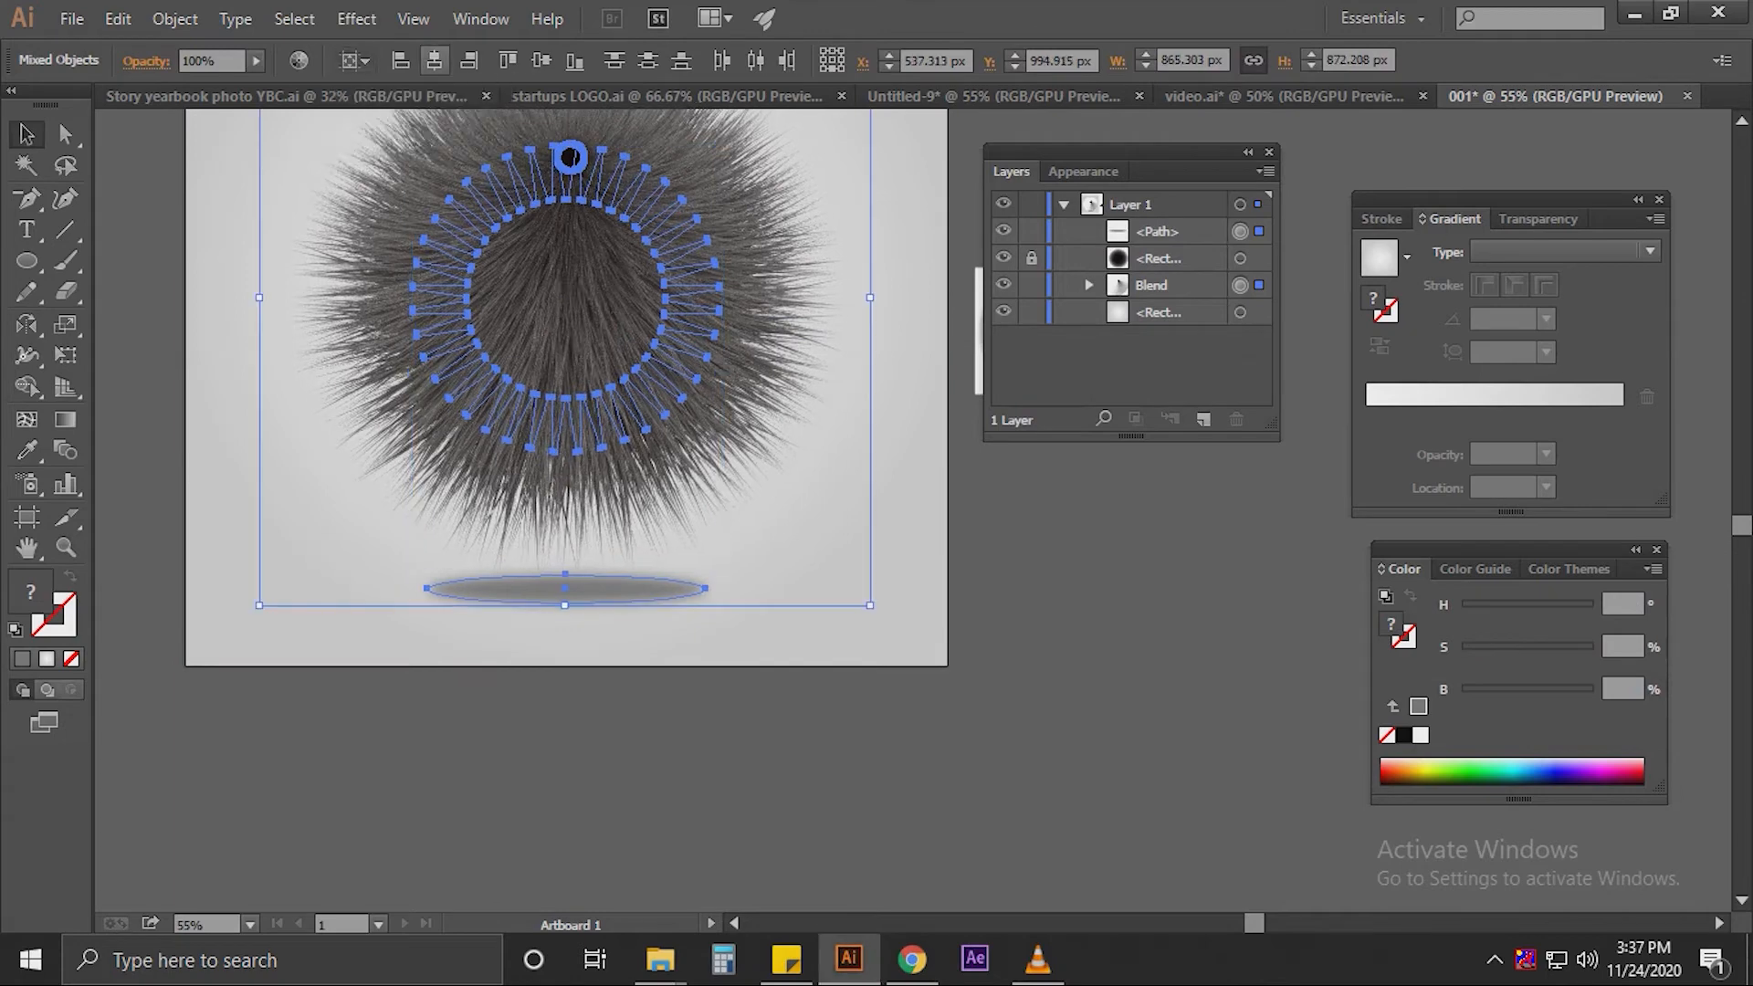
{"action": "key", "text": "ctrl+shift+a"}
- Lower the opacity of the shadow ellipse and deselect it
{"action": "left_click_drag", "start_coordinate": [566, 456], "coordinate": [530, 603]}
{"action": "left_click", "coordinate": [530, 735]}
{"action": "left_click", "coordinate": [818, 61]}
{"action": "left_click_drag", "start_coordinate": [845, 84], "coordinate": [807, 84]}
{"action": "key", "text": "ctrl+shift+a"}
- Place the cartoon face group with eyes, mouth and horns on the furry ball, enlarge it and position it
{"action": "left_click_drag", "start_coordinate": [548, 457], "coordinate": [556, 521]}
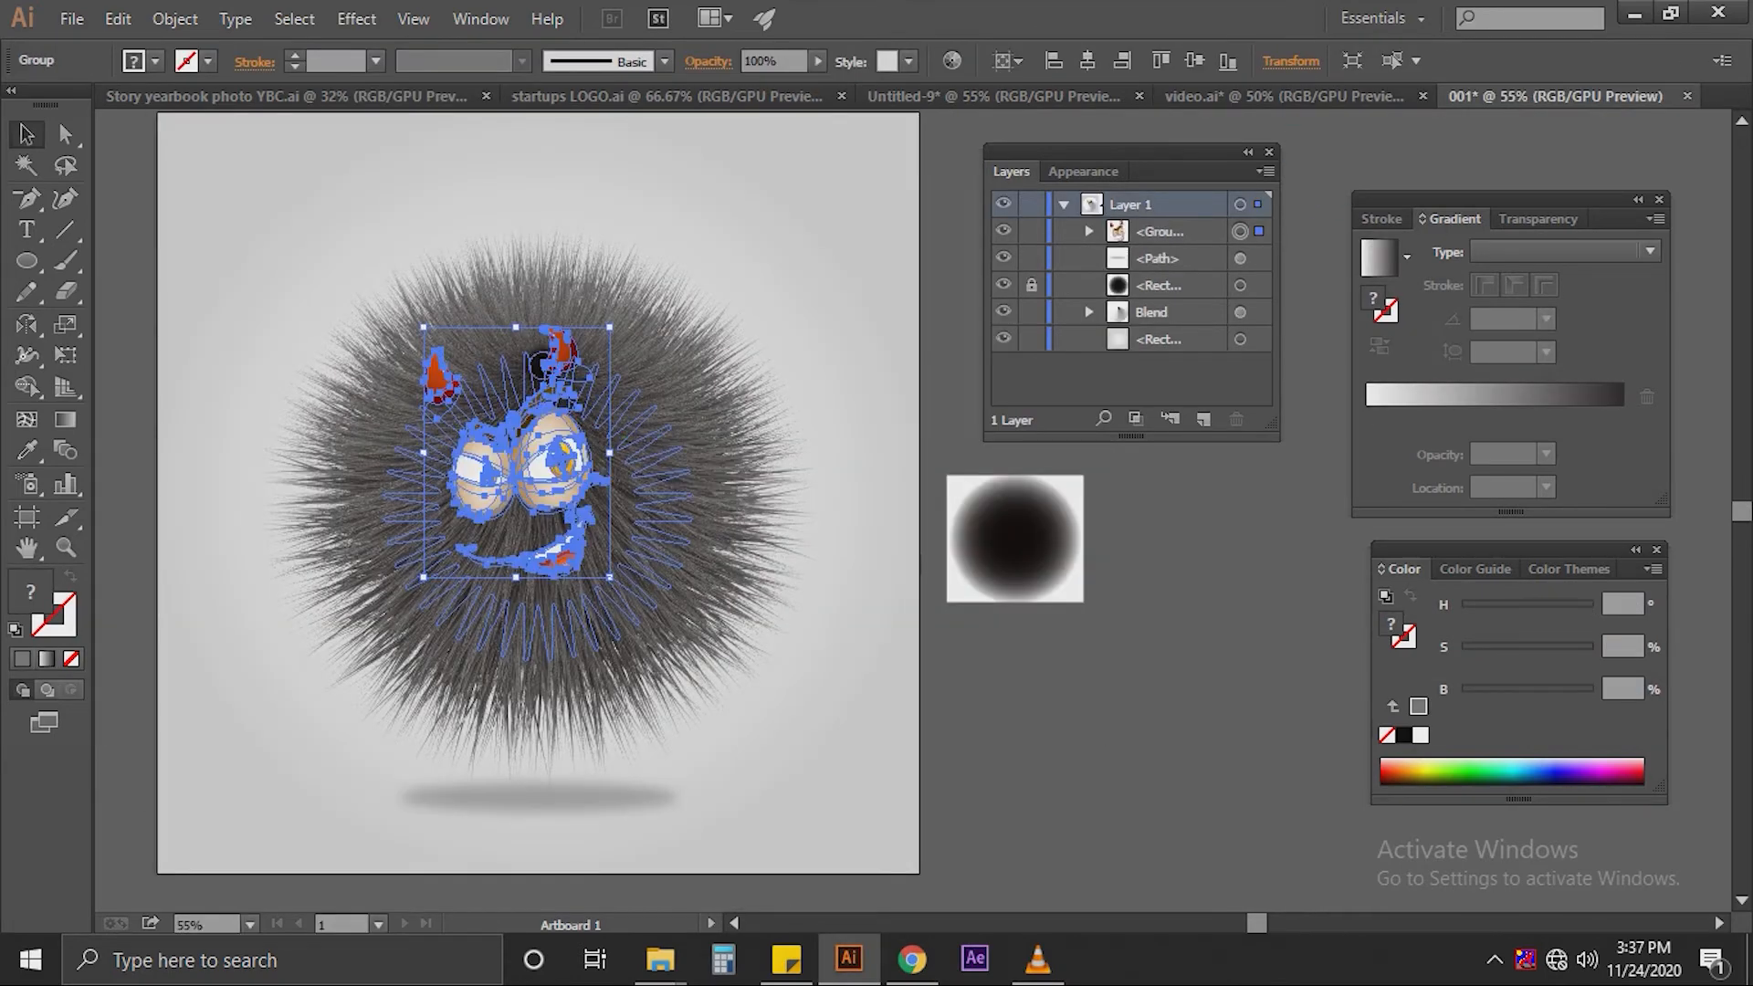
{"action": "left_click_drag", "start_coordinate": [610, 327], "coordinate": [704, 252]}
{"action": "left_click_drag", "start_coordinate": [585, 463], "coordinate": [664, 423]}
{"action": "left_click_drag", "start_coordinate": [658, 607], "coordinate": [673, 627]}
{"action": "left_click_drag", "start_coordinate": [592, 437], "coordinate": [552, 410]}
- Isolate the face group, select the two horns and expand the group's sublayers to reach their shapes
{"action": "double_click", "coordinate": [549, 263]}
{"action": "double_click", "coordinate": [351, 297]}
{"action": "left_click", "coordinate": [352, 297]}
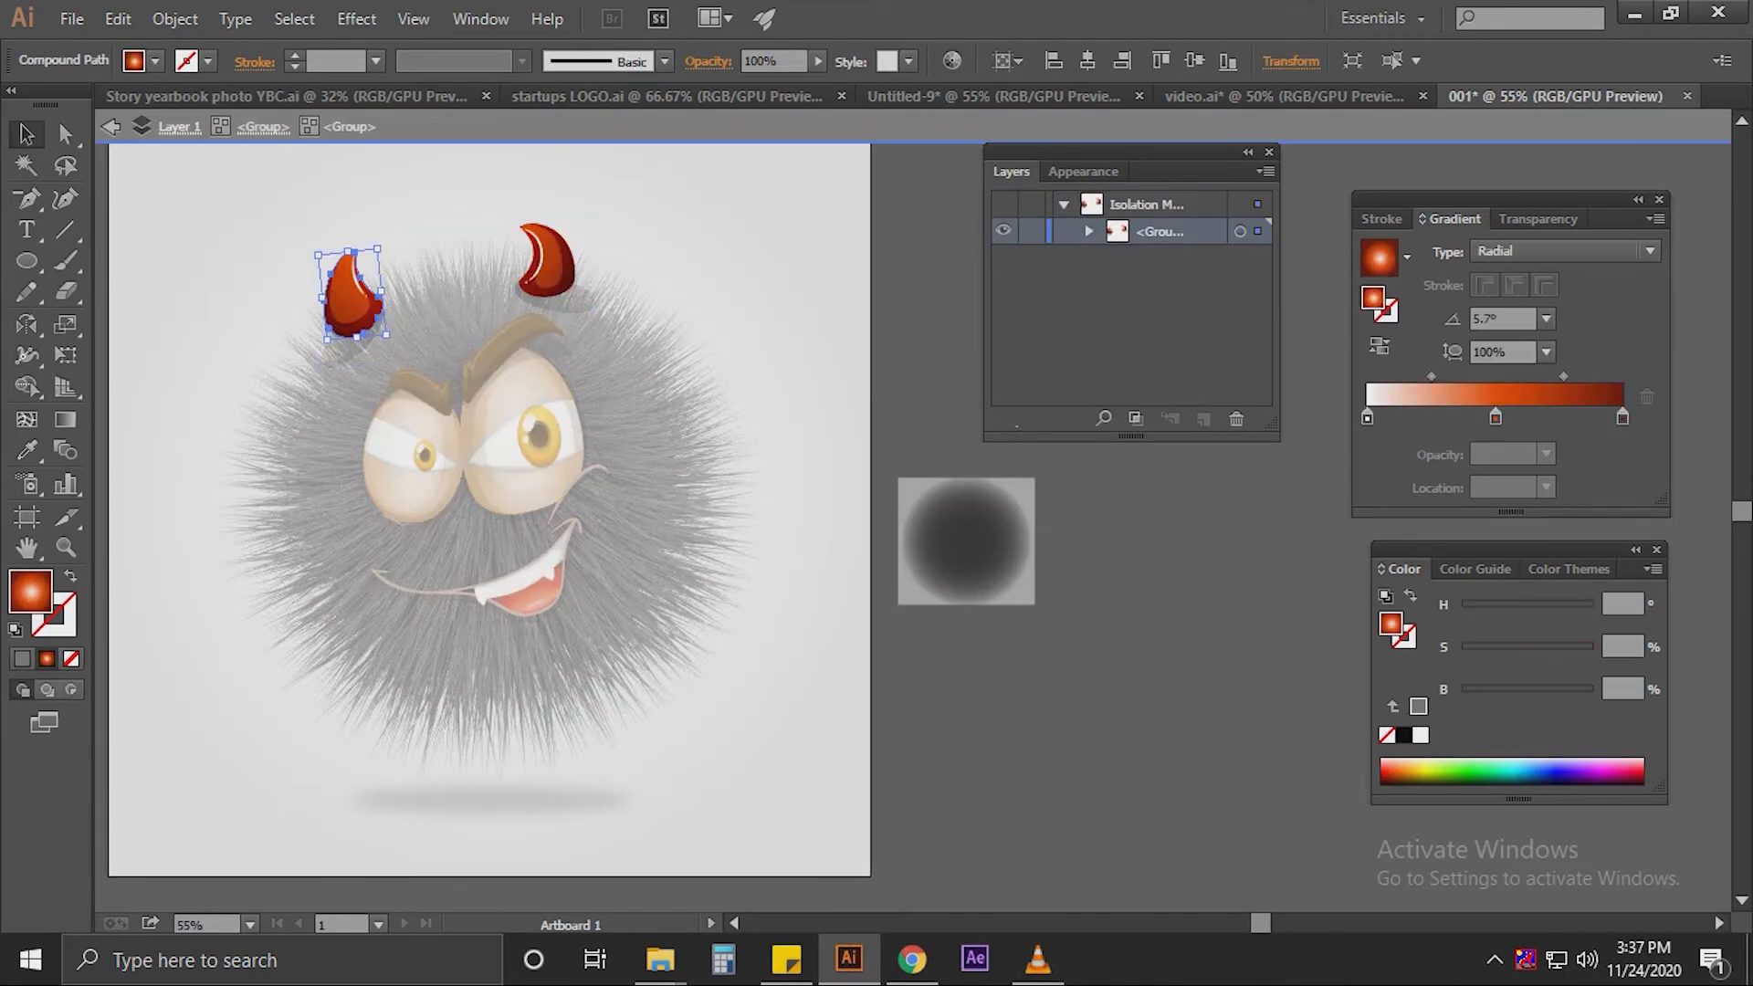
{"action": "left_click", "coordinate": [1089, 232]}
{"action": "scroll", "coordinate": [1132, 315], "scroll_direction": "down", "scroll_amount": 2}
{"action": "scroll", "coordinate": [1132, 315], "scroll_direction": "up", "scroll_amount": 2}
{"action": "left_click", "coordinate": [553, 265]}
{"action": "key", "text": "Escape"}
{"action": "left_click", "coordinate": [552, 265]}
{"action": "left_click", "coordinate": [1088, 231]}
{"action": "left_click", "coordinate": [1115, 258]}
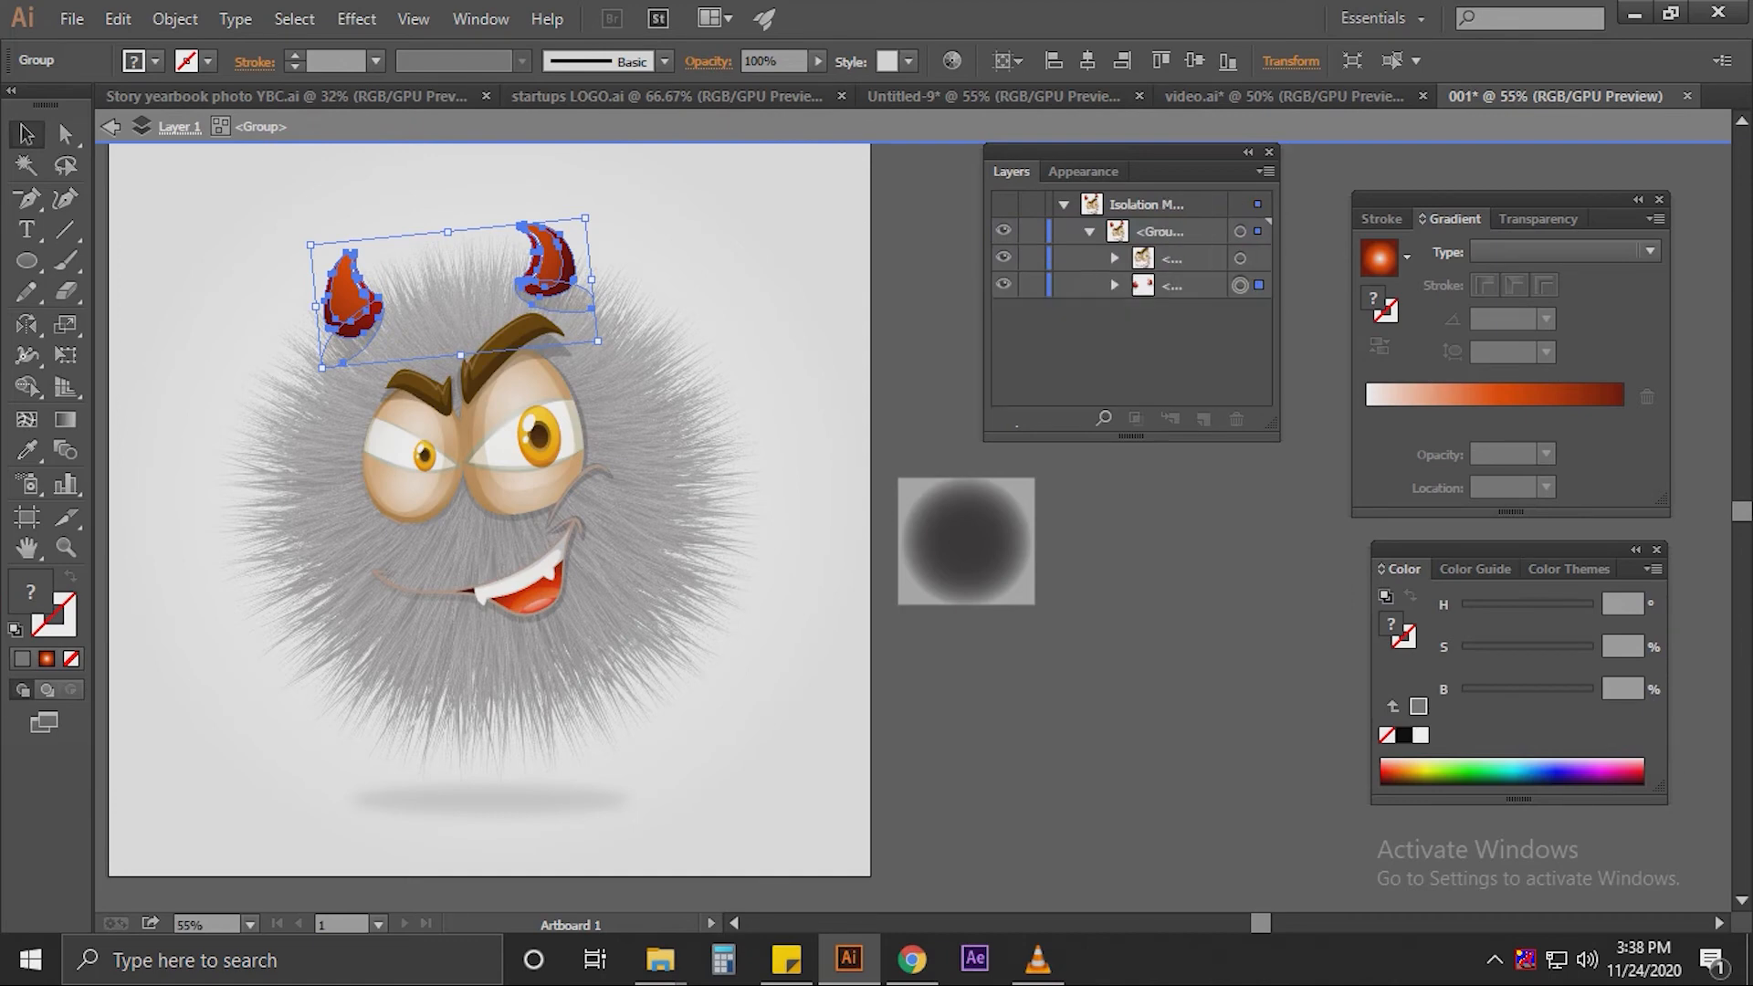
- Select all the shapes that make up the left horn among the horn sublayers and group them
{"action": "left_click", "coordinate": [1115, 285]}
{"action": "scroll", "coordinate": [1169, 338], "scroll_direction": "down", "scroll_amount": 5}
{"action": "left_click", "coordinate": [1224, 393]}
{"action": "left_click", "coordinate": [1223, 366]}
{"action": "left_click", "coordinate": [1224, 339], "text": "shift"}
{"action": "left_click", "coordinate": [1224, 285], "text": "shift"}
{"action": "scroll", "coordinate": [1223, 285], "scroll_direction": "up", "scroll_amount": 1}
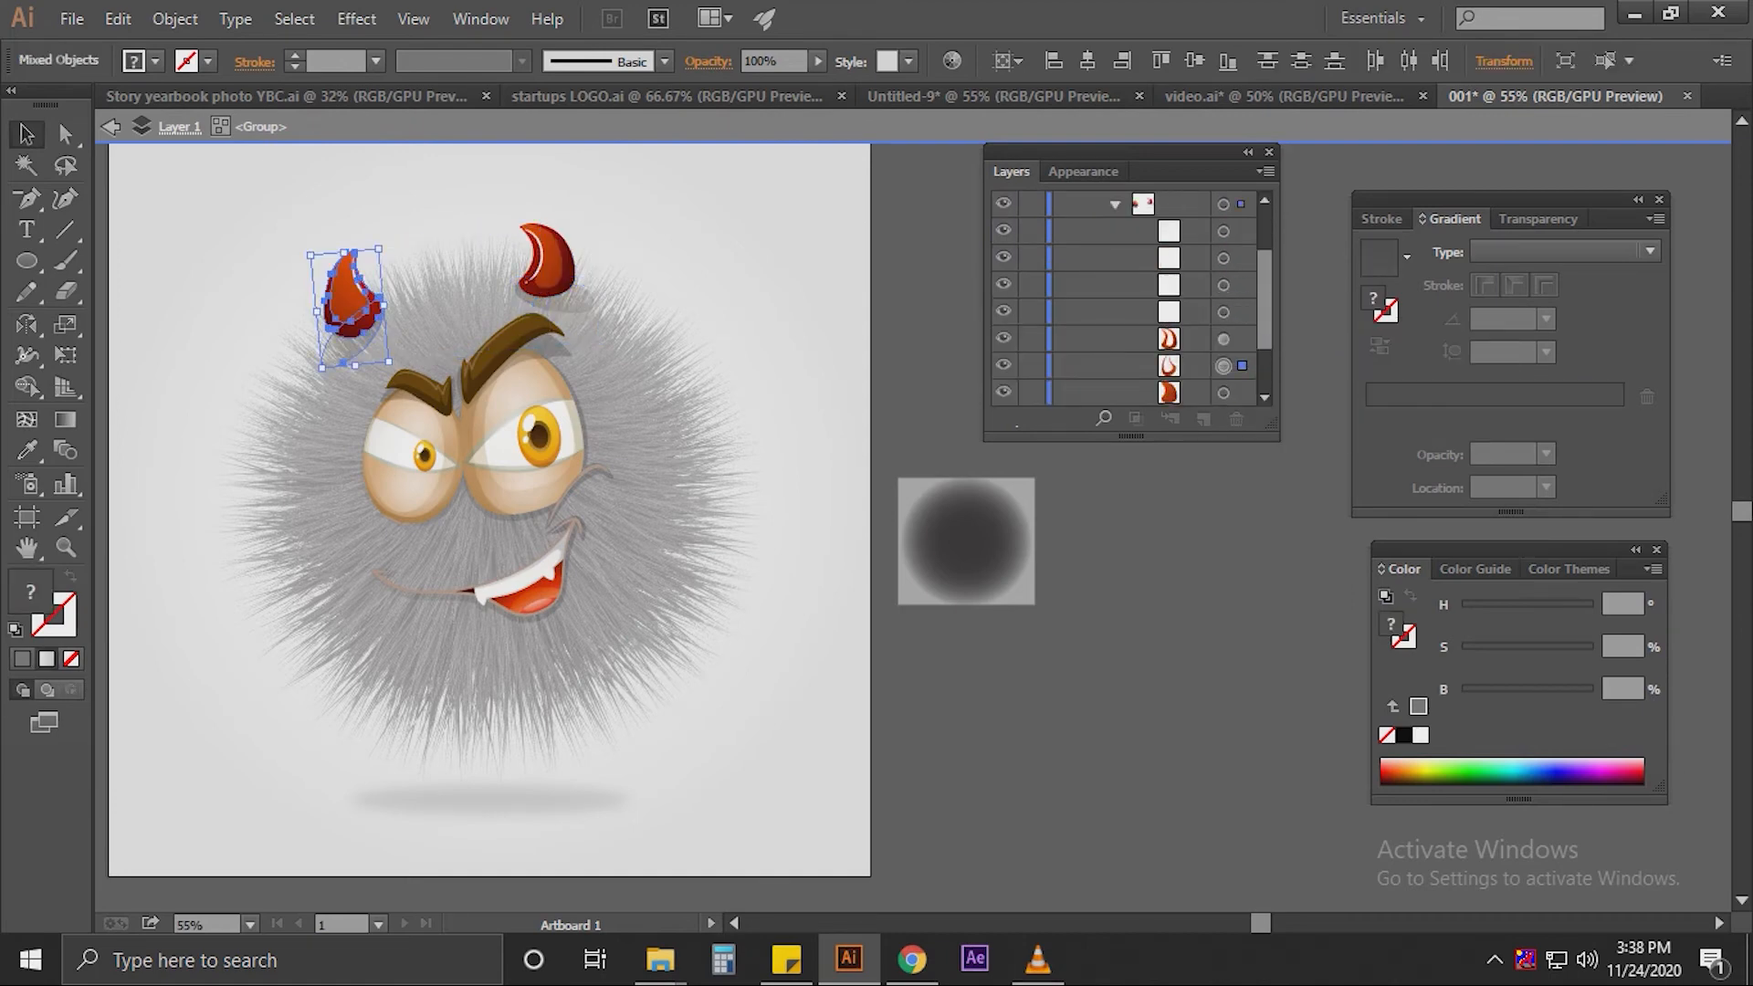
{"action": "left_click", "coordinate": [1223, 258], "text": "shift"}
{"action": "left_click", "coordinate": [1223, 231], "text": "shift"}
{"action": "key", "text": "ctrl+g"}
- Move the left horn slightly down, exit isolation and collapse the face group's sublayers
{"action": "left_click_drag", "start_coordinate": [353, 279], "coordinate": [352, 285]}
{"action": "double_click", "coordinate": [456, 197]}
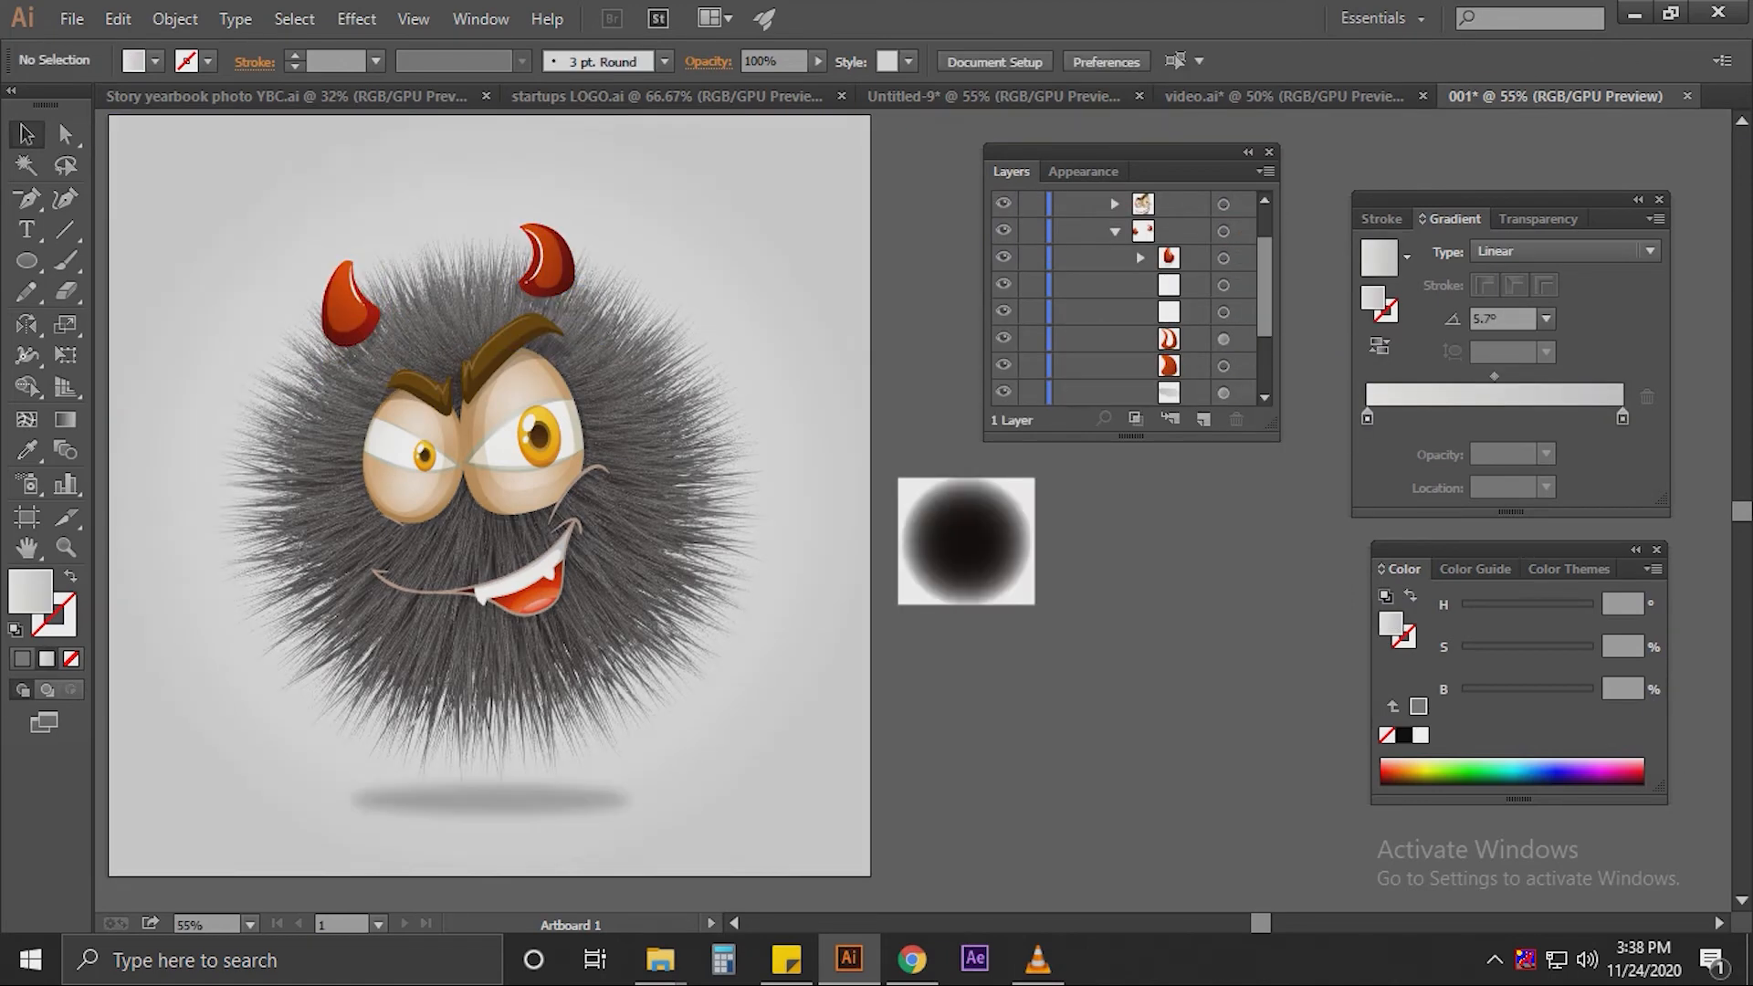
{"action": "left_click", "coordinate": [1115, 231]}
{"action": "left_click", "coordinate": [1089, 231]}
- Expand the blend's sublayers, shift the face group slightly lower on the ball and lock it
{"action": "left_click", "coordinate": [1089, 313]}
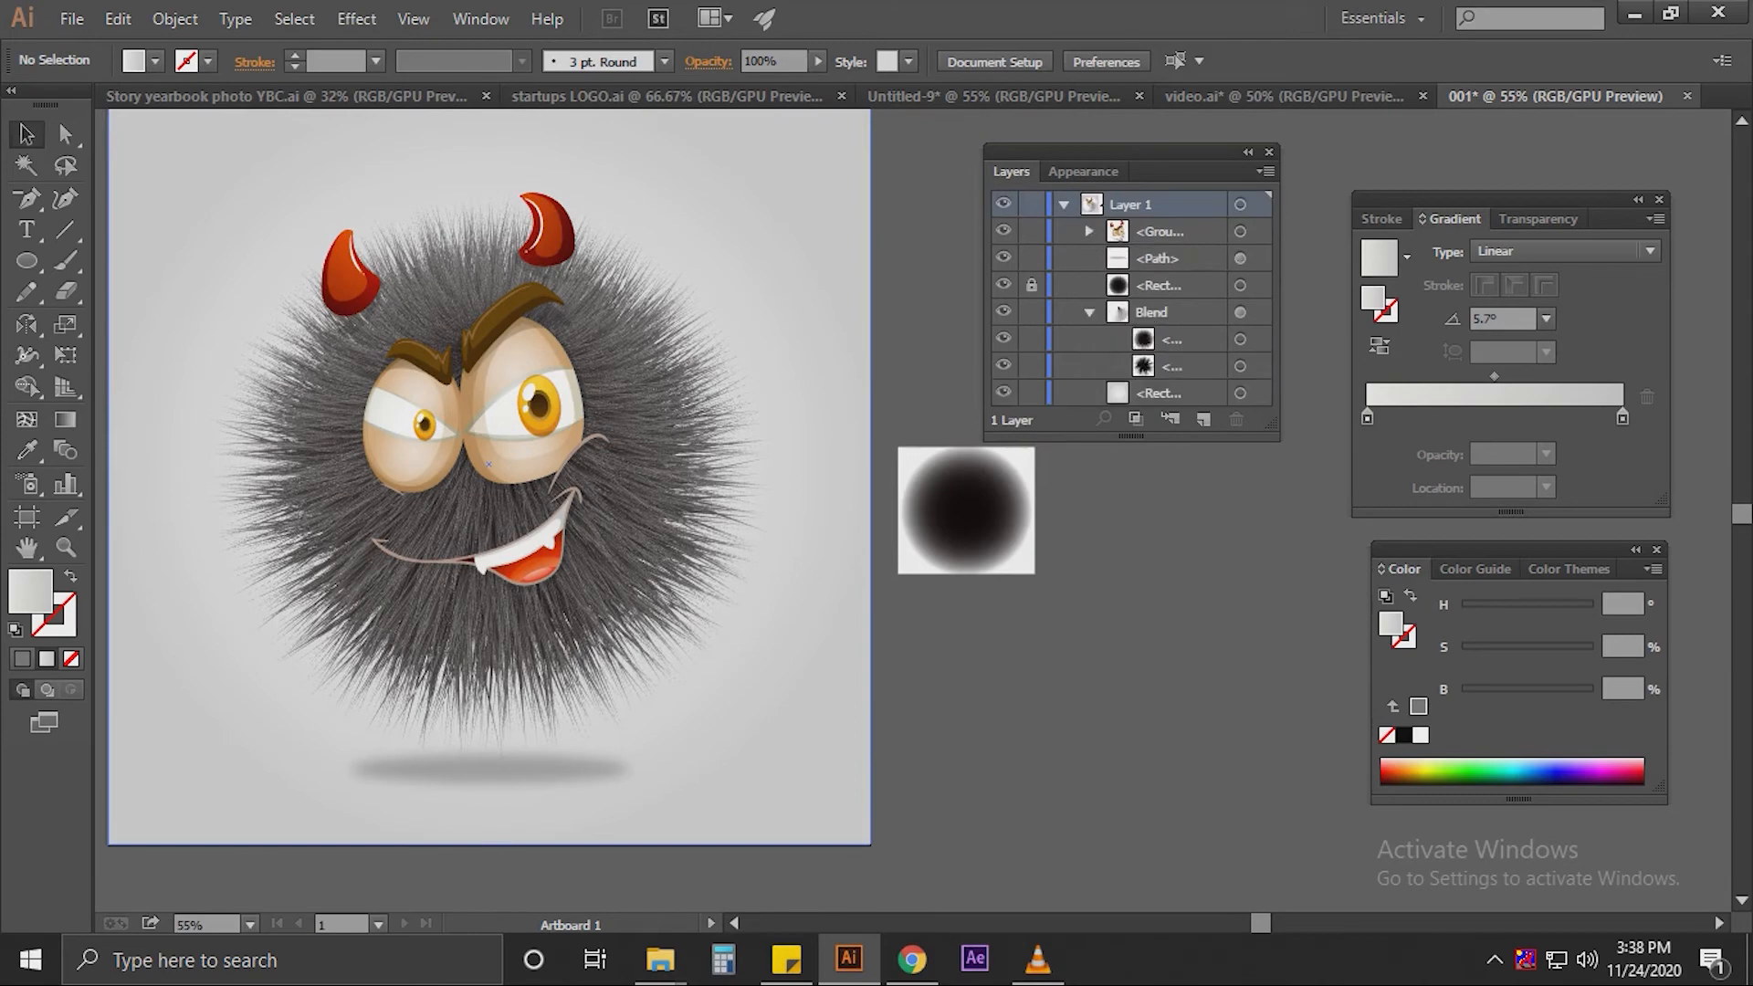
{"action": "left_click", "coordinate": [1241, 339]}
{"action": "mouse_move", "coordinate": [493, 340]}
{"action": "left_mouse_down"}
{"action": "mouse_move", "coordinate": [521, 344]}
{"action": "mouse_move", "coordinate": [505, 345]}
{"action": "left_mouse_up"}
{"action": "left_click", "coordinate": [534, 418]}
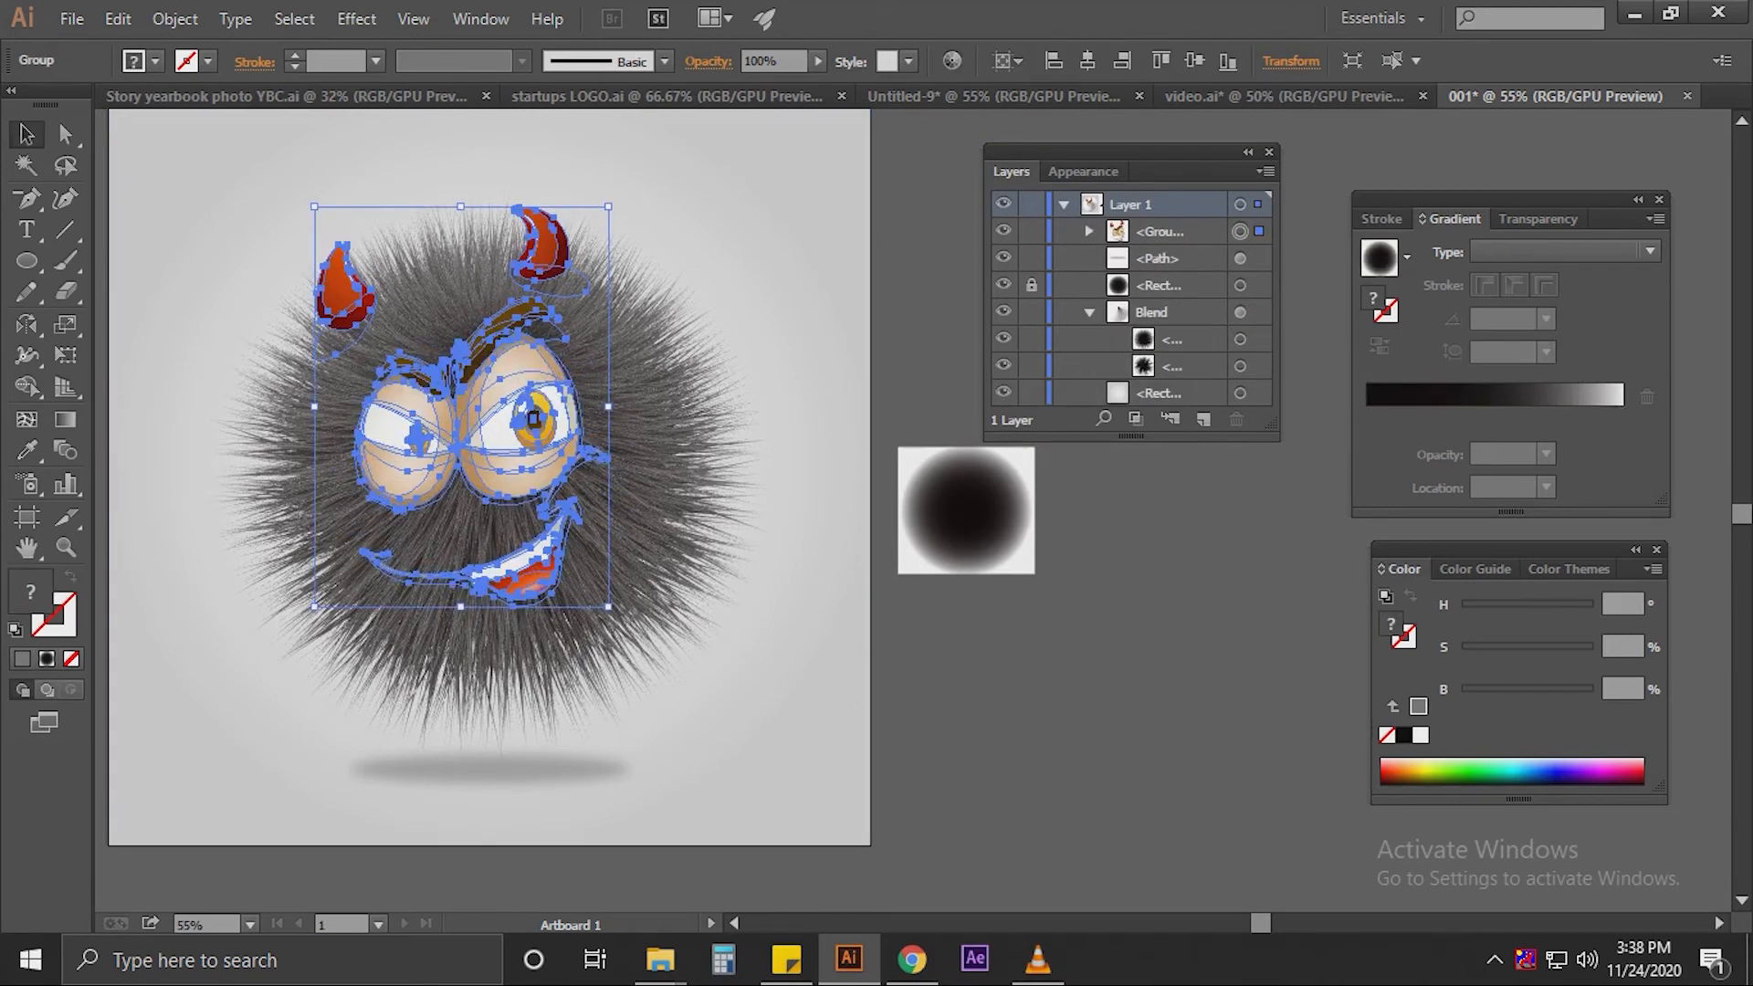
{"action": "key", "text": "ctrl+2"}
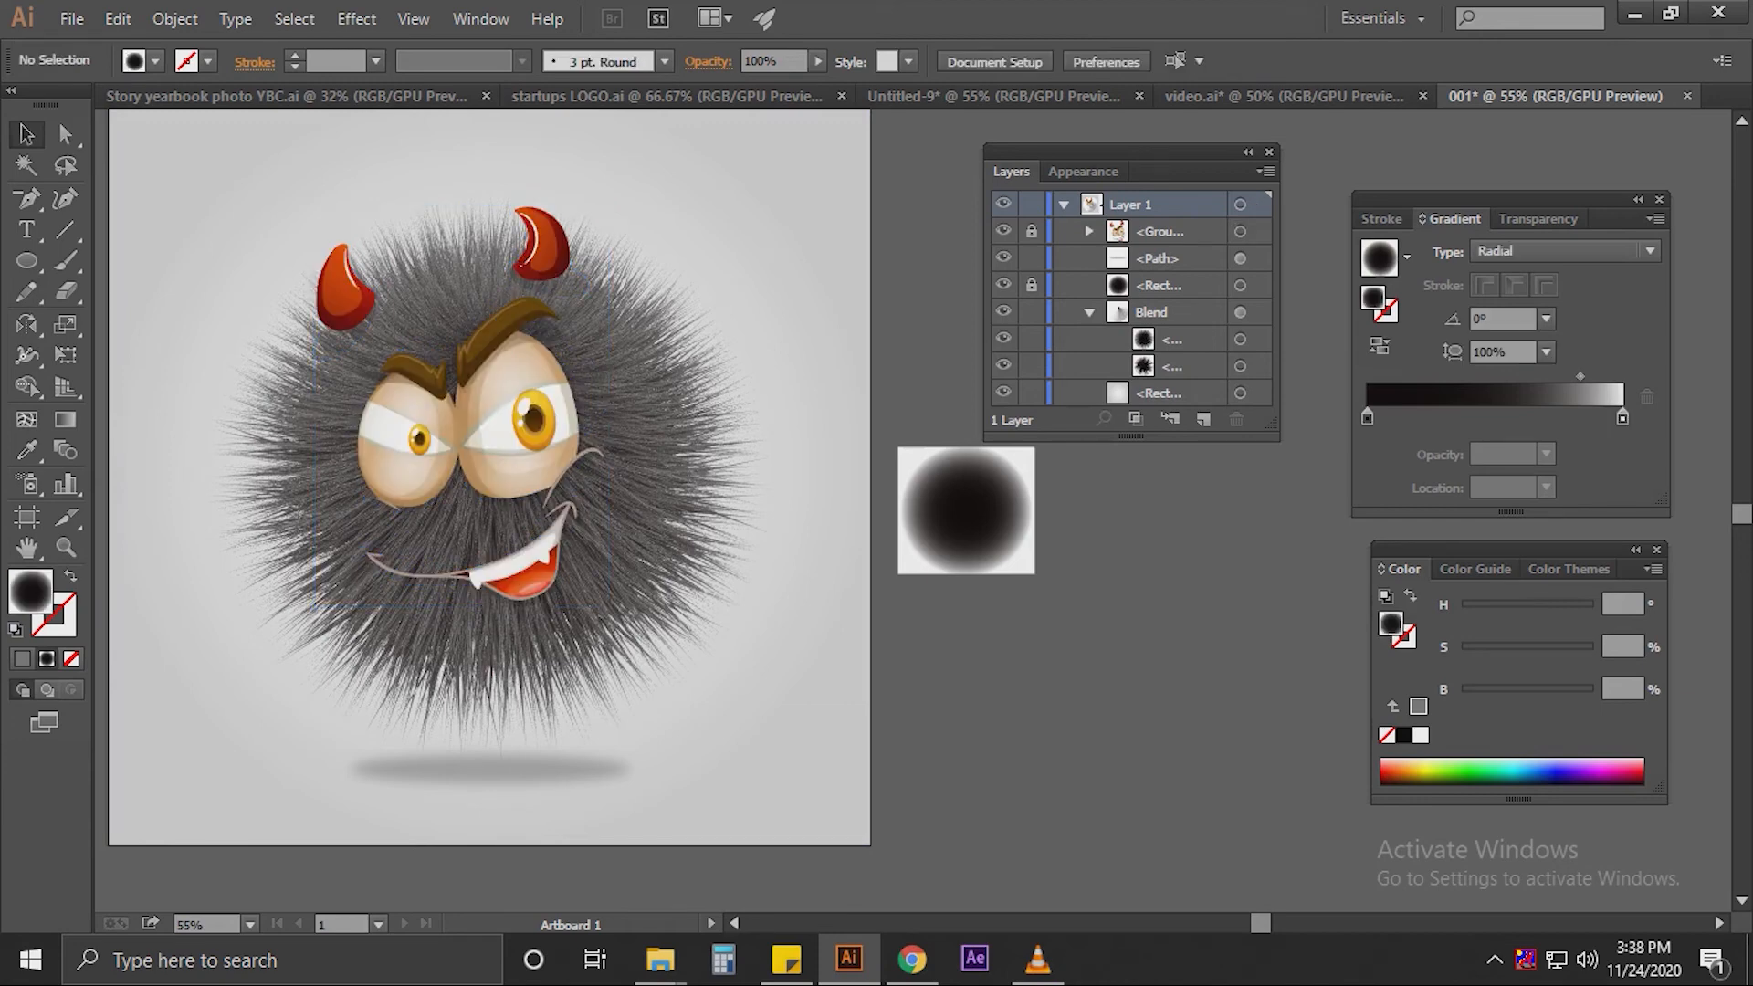
- Move the blend's small star behind the face to the point between the two eyes and deselect it
{"action": "left_click", "coordinate": [494, 339]}
{"action": "left_click_drag", "start_coordinate": [494, 339], "coordinate": [453, 430]}
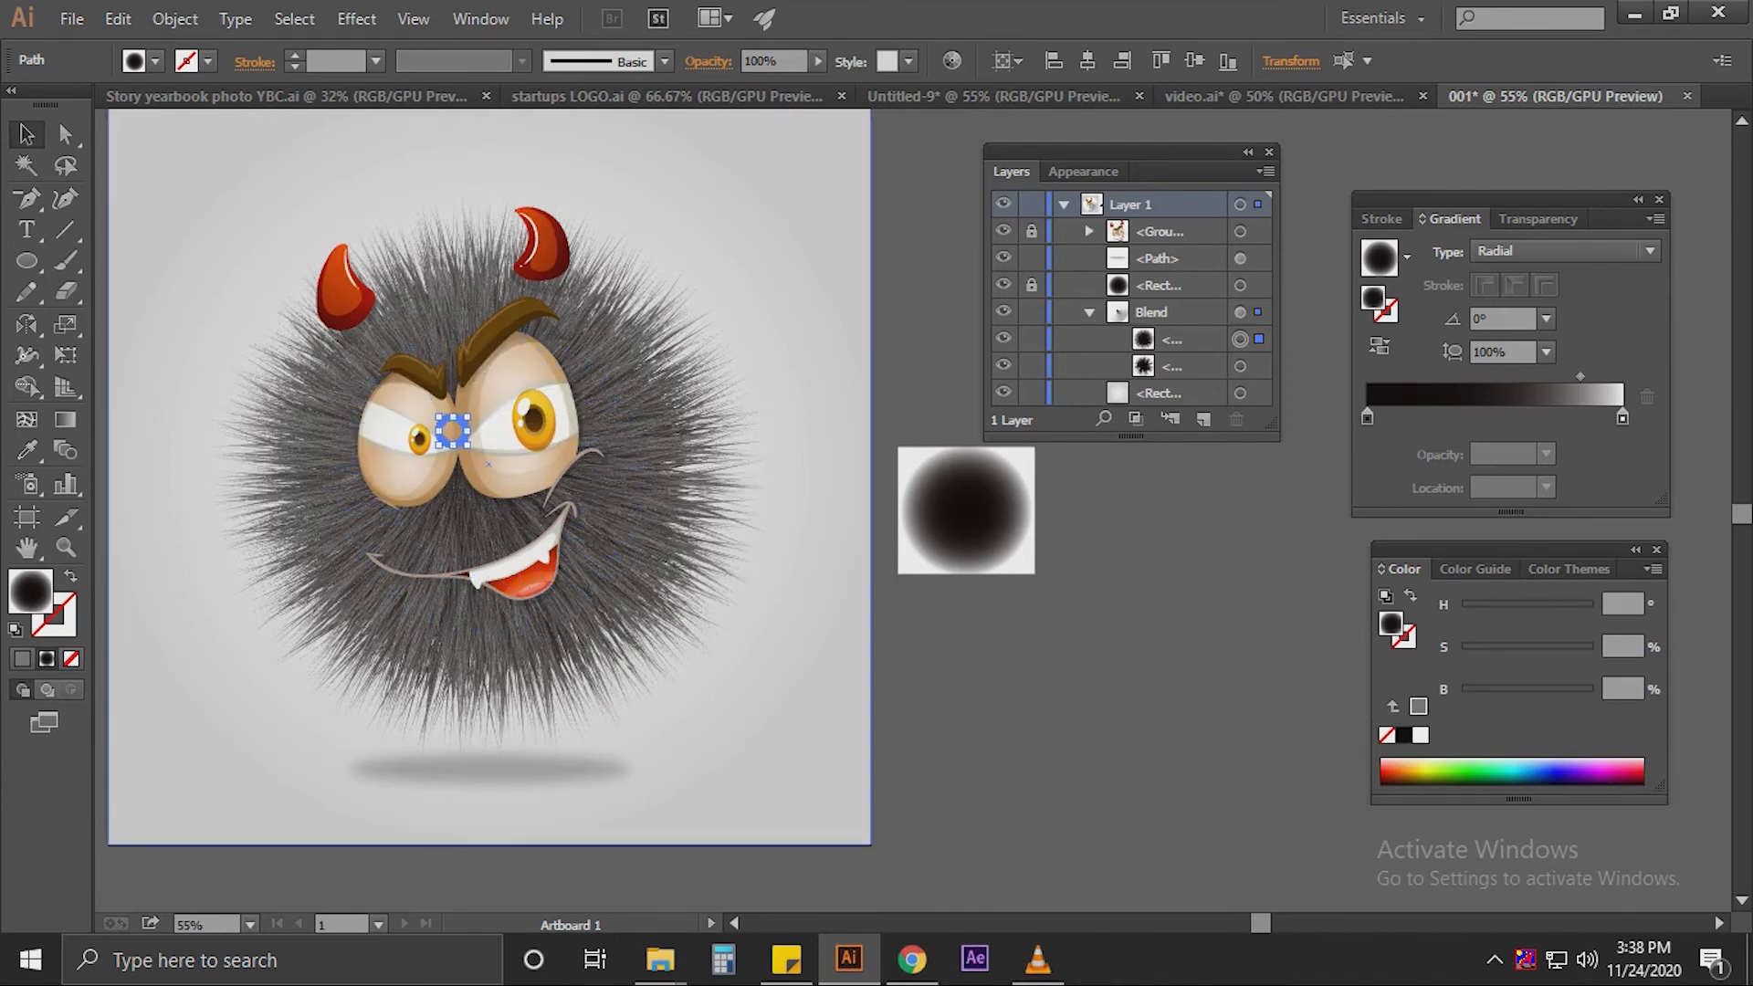
{"action": "left_click", "coordinate": [869, 382]}
{"action": "scroll", "coordinate": [870, 382], "scroll_direction": "down", "scroll_amount": 1}
{"action": "left_click", "coordinate": [914, 584]}
{"action": "left_click_drag", "start_coordinate": [914, 585], "coordinate": [970, 641]}
- Export the artboard for the web as a maximum-quality 1080 × 1080 px JPEG named 001 on drive D
{"action": "key", "text": "ctrl+alt+shift+s"}
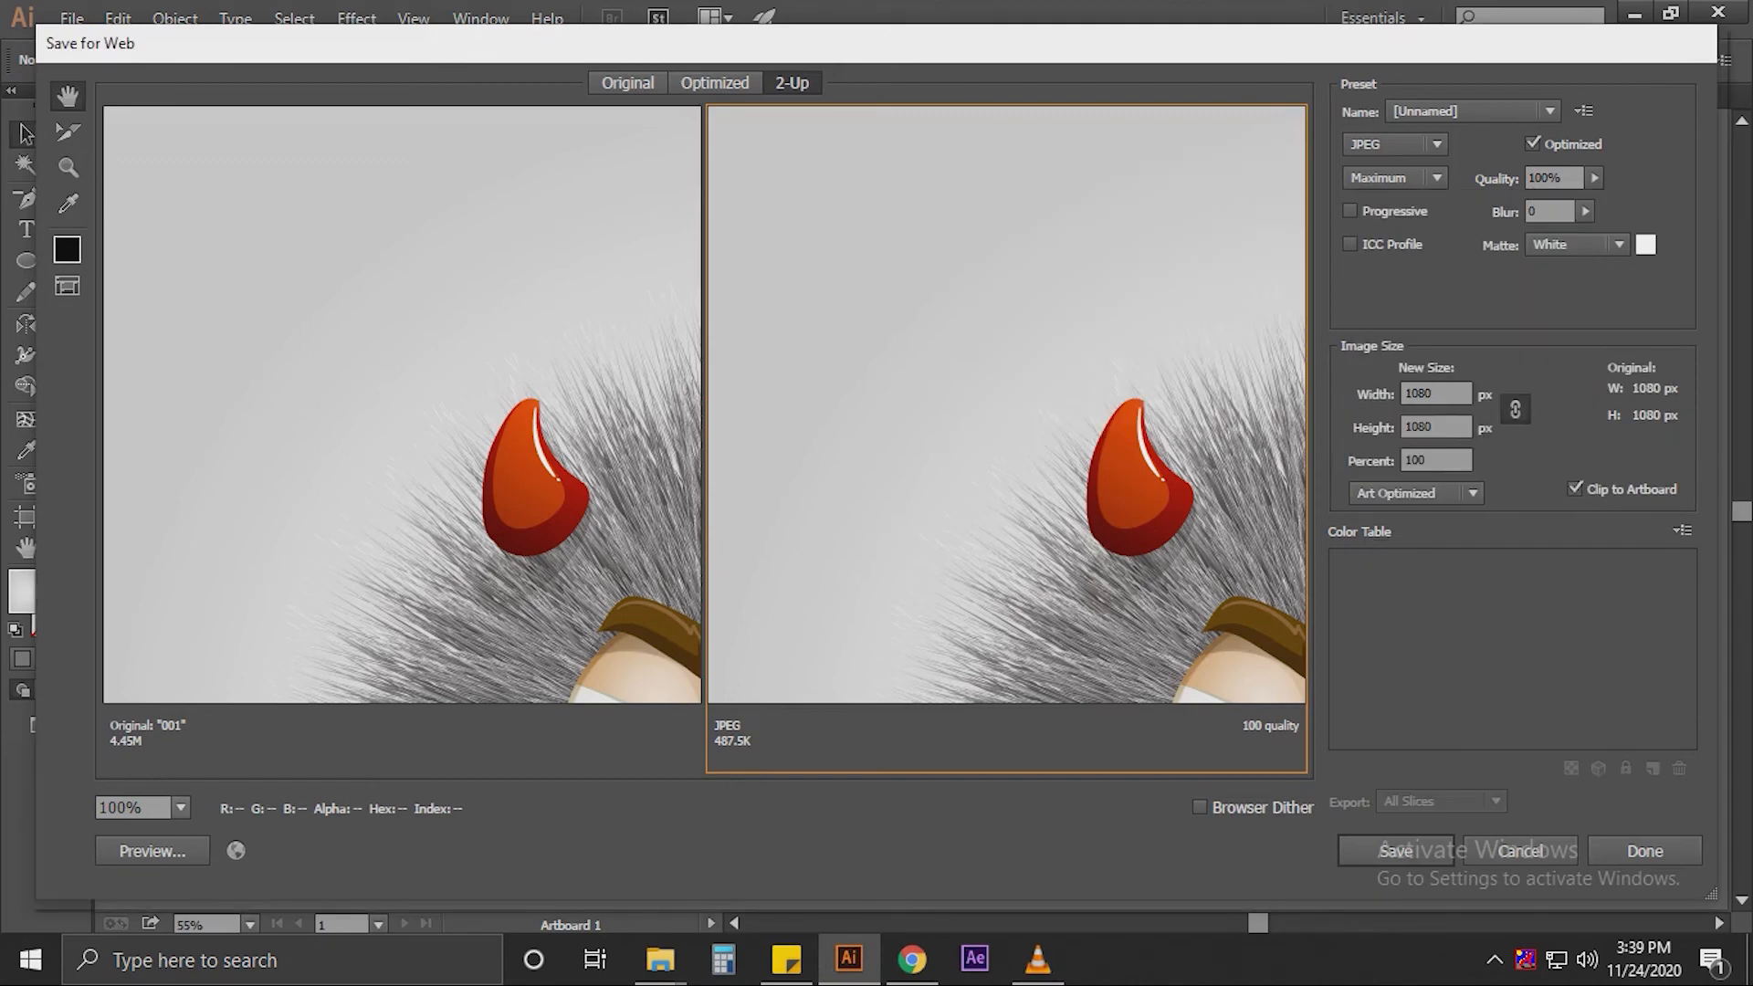
{"action": "left_click", "coordinate": [180, 807]}
{"action": "left_click", "coordinate": [212, 690]}
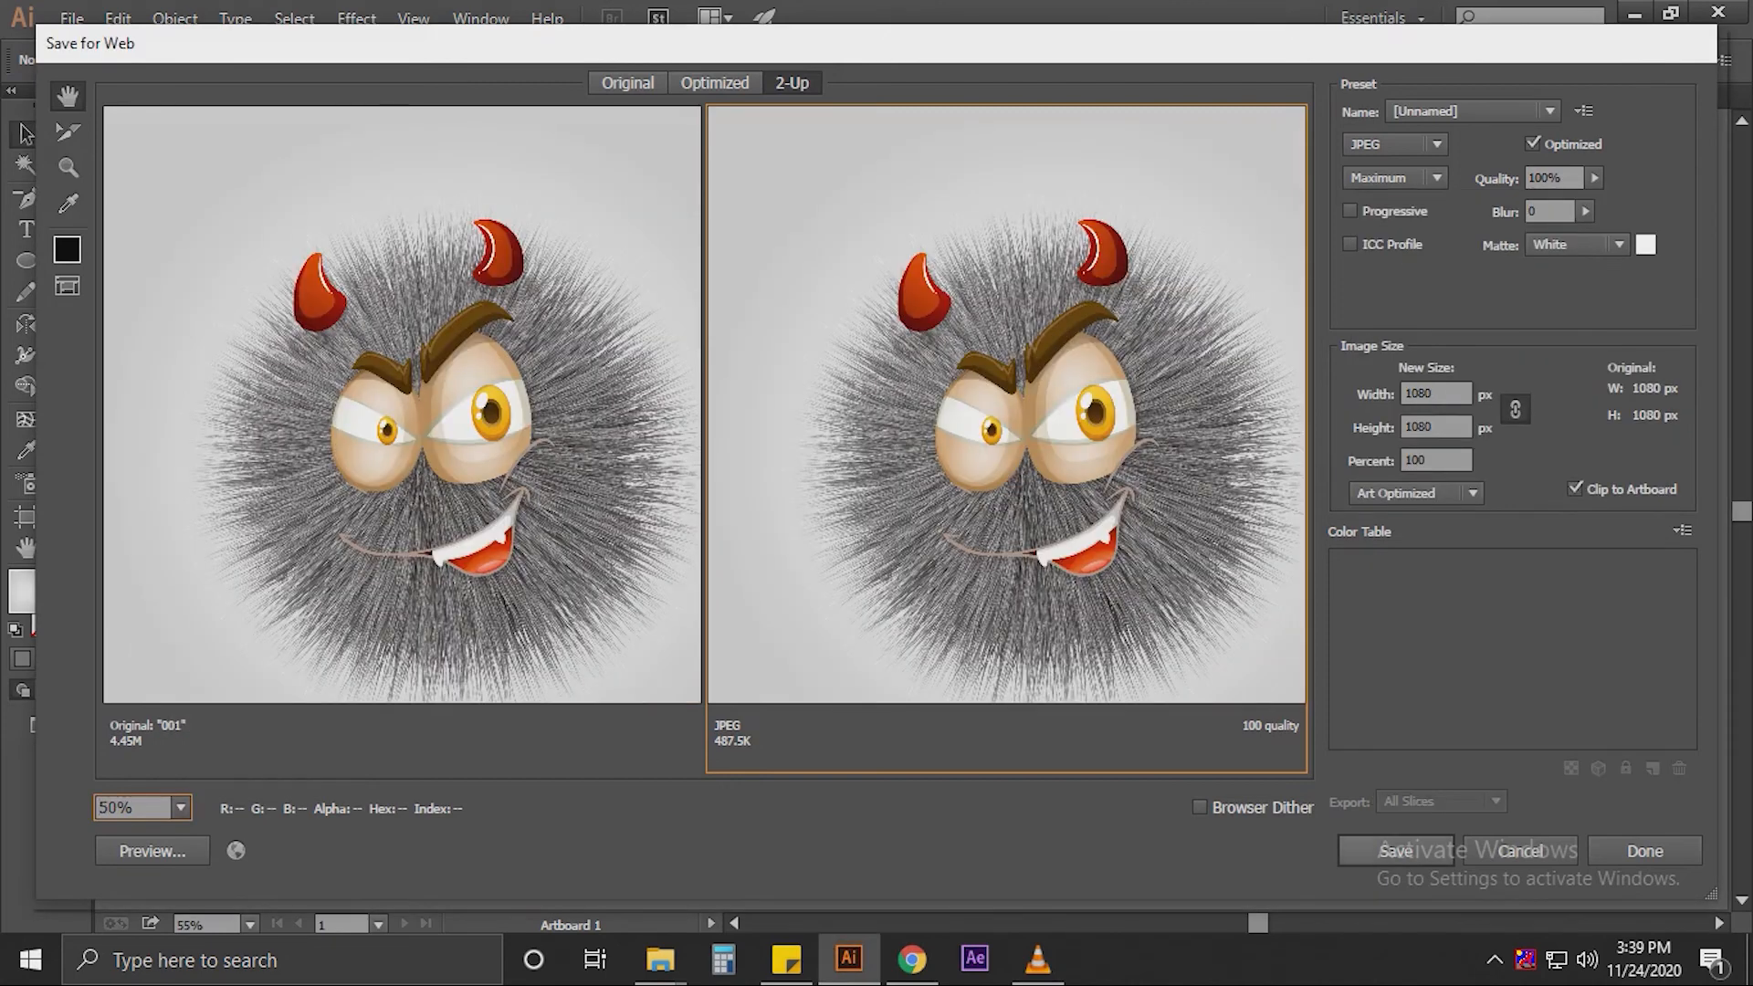
{"action": "left_click", "coordinate": [1395, 850]}
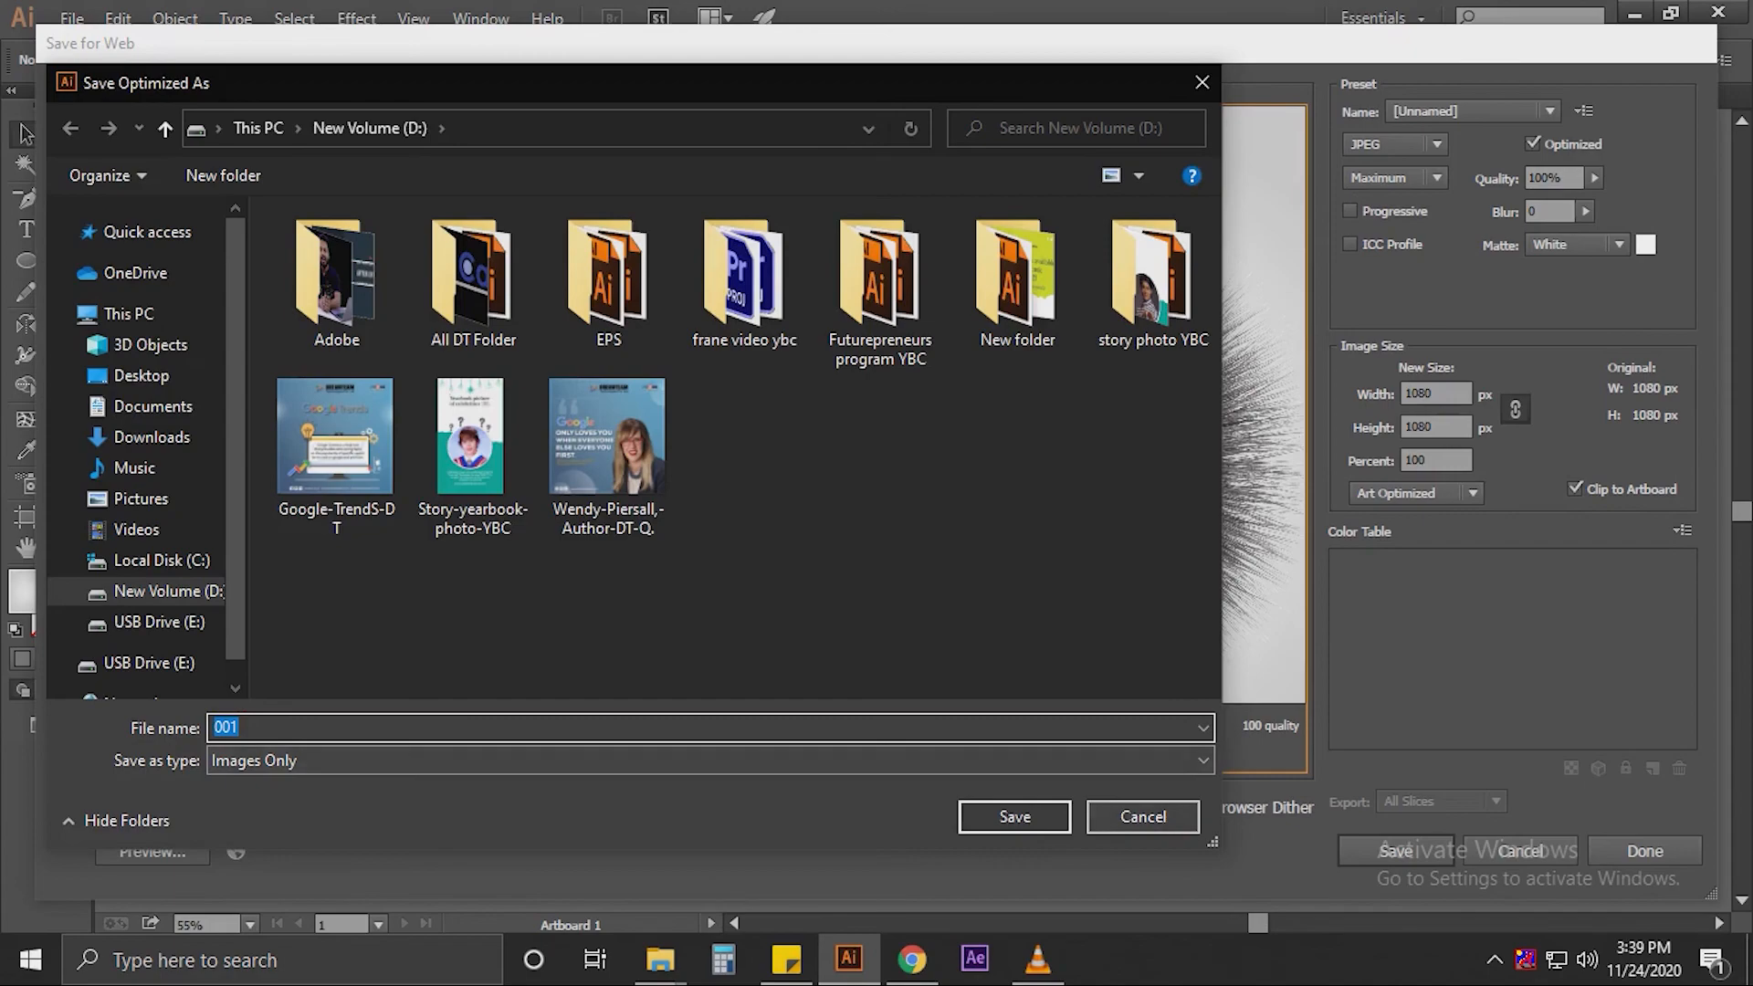
{"action": "left_click", "coordinate": [1015, 816]}
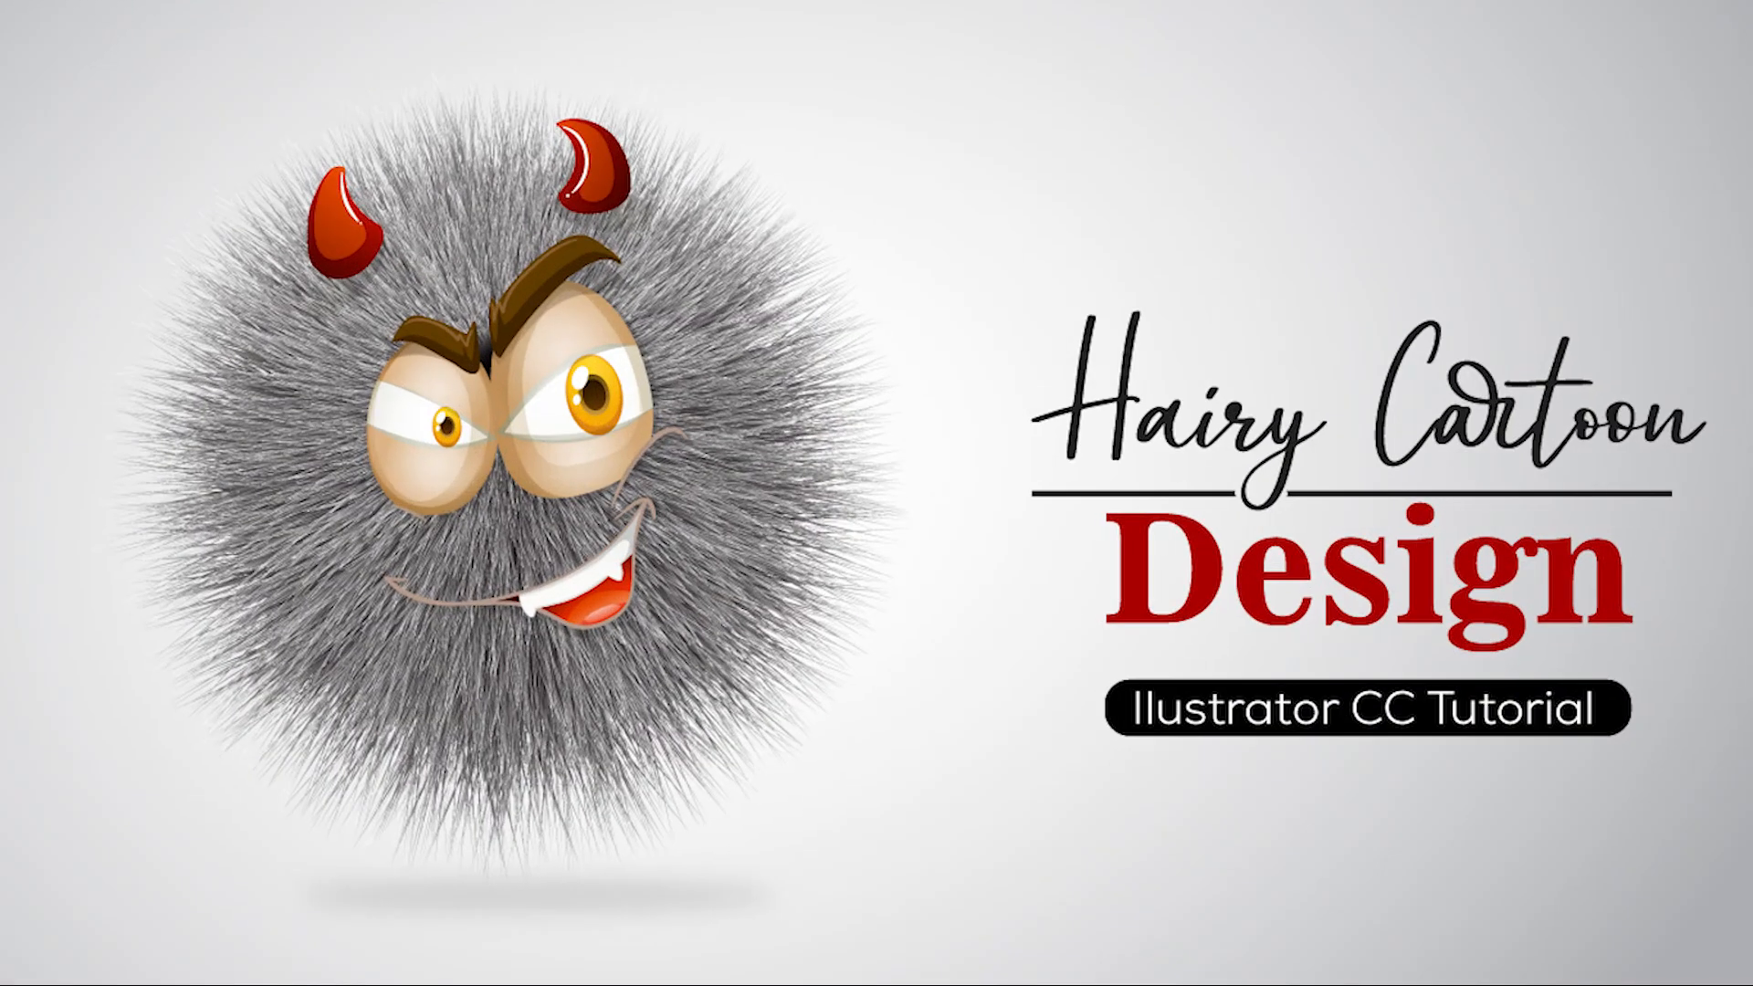